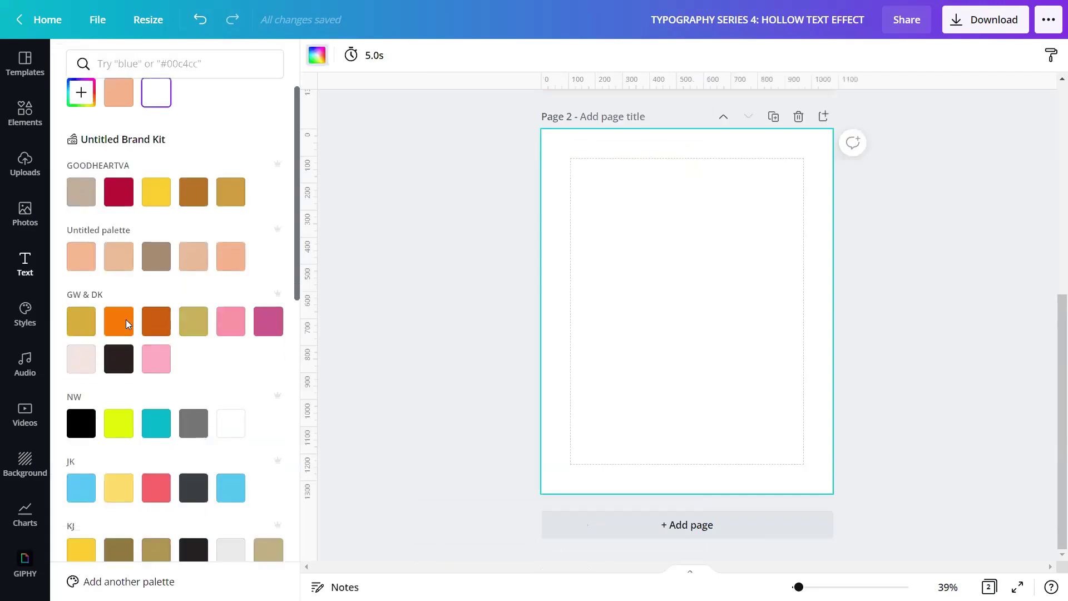
# Set Page 2's background colour to black.
pyautogui.scroll(-10, 126, 320)
pyautogui.scroll(-3, 126, 319)
pyautogui.click(81, 418)
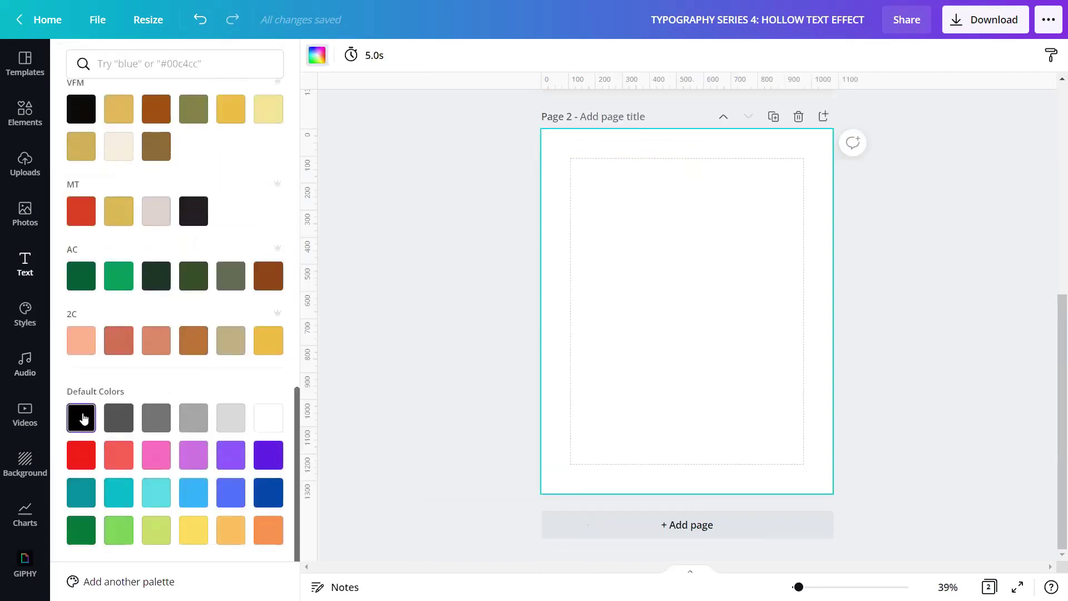
pyautogui.click(503, 352)
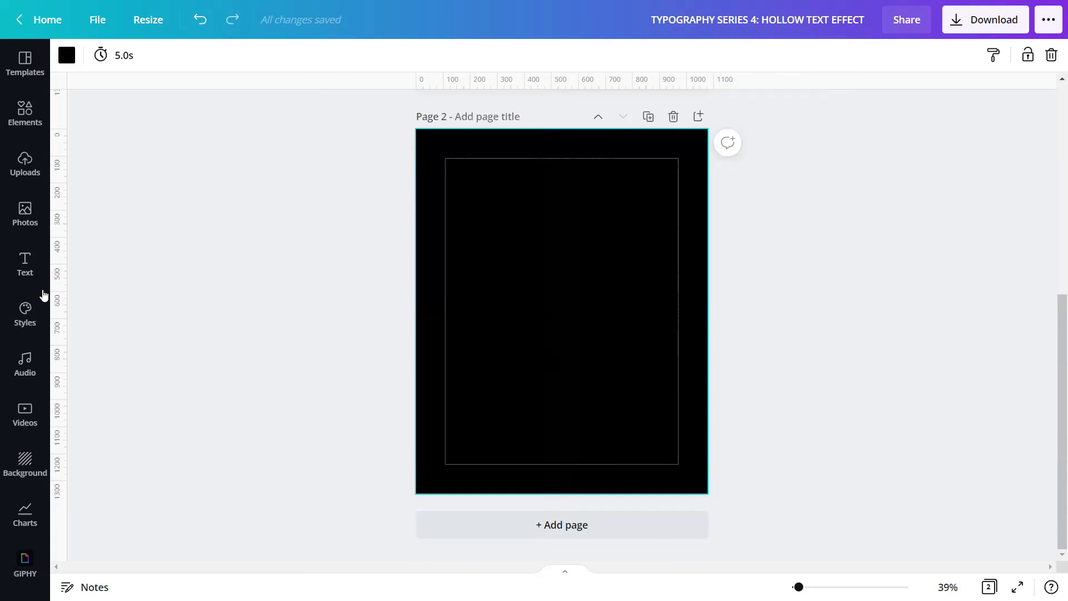
# Add a white heading to the page reading 'Ahsing'.
pyautogui.click(15, 272)
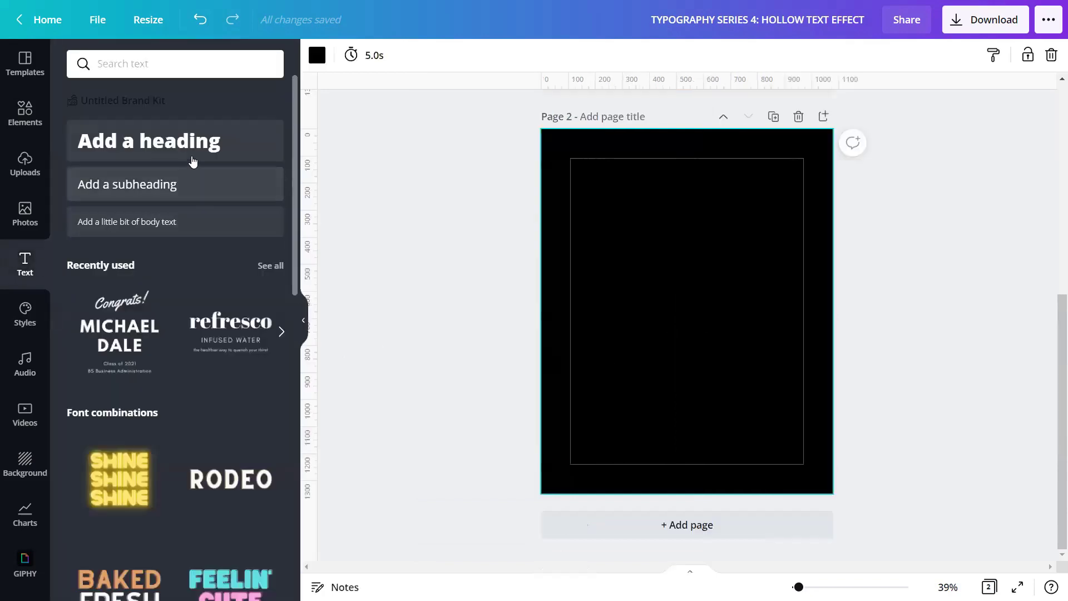
pyautogui.click(211, 142)
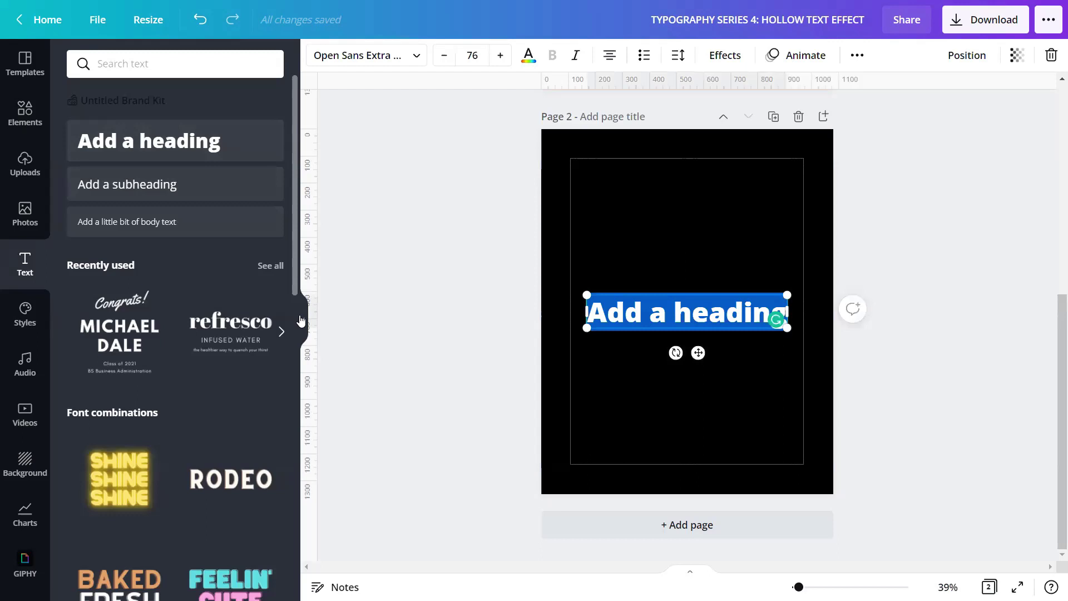
pyautogui.click(303, 320)
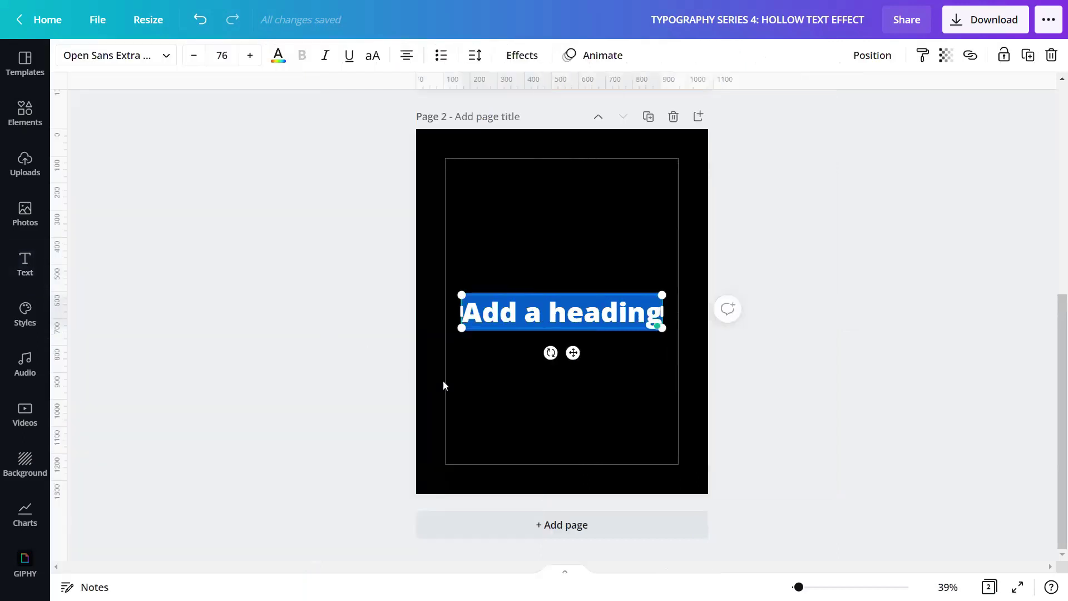
pyautogui.click(505, 382)
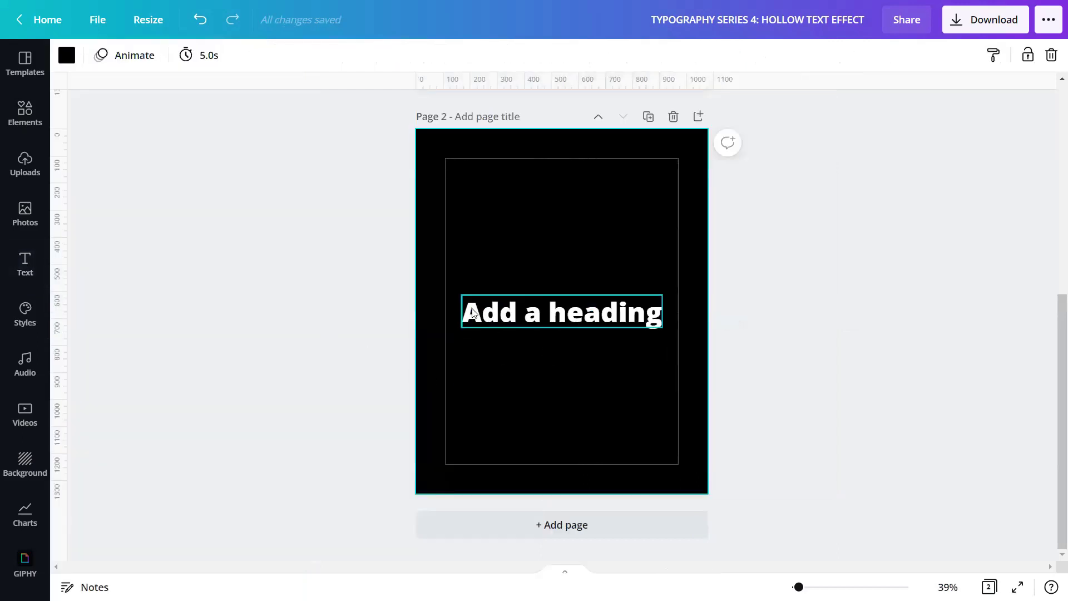
pyautogui.click(473, 310)
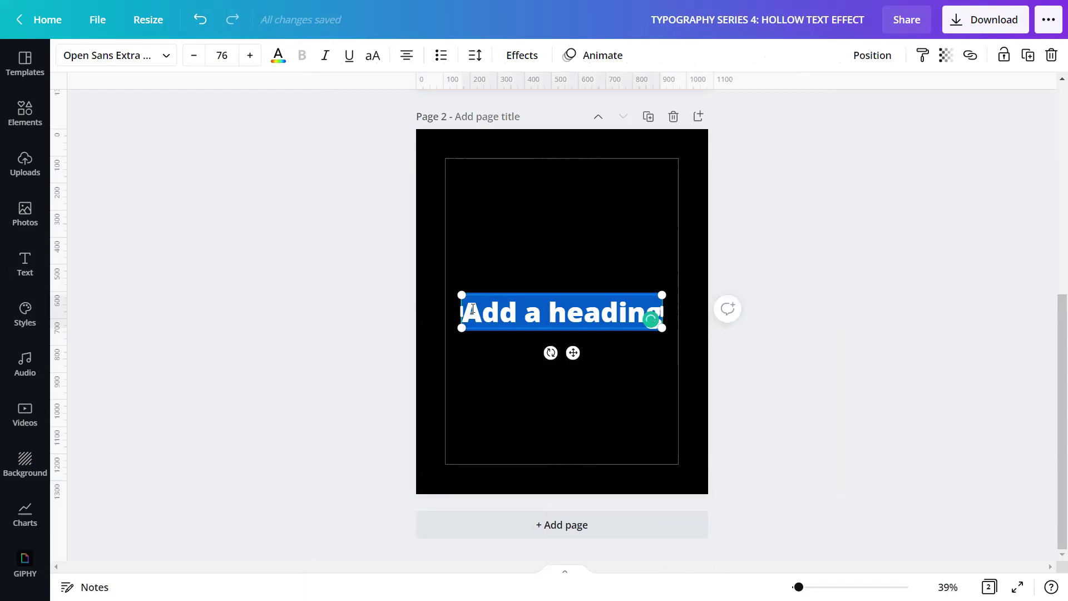
pyautogui.write('Ahsi')
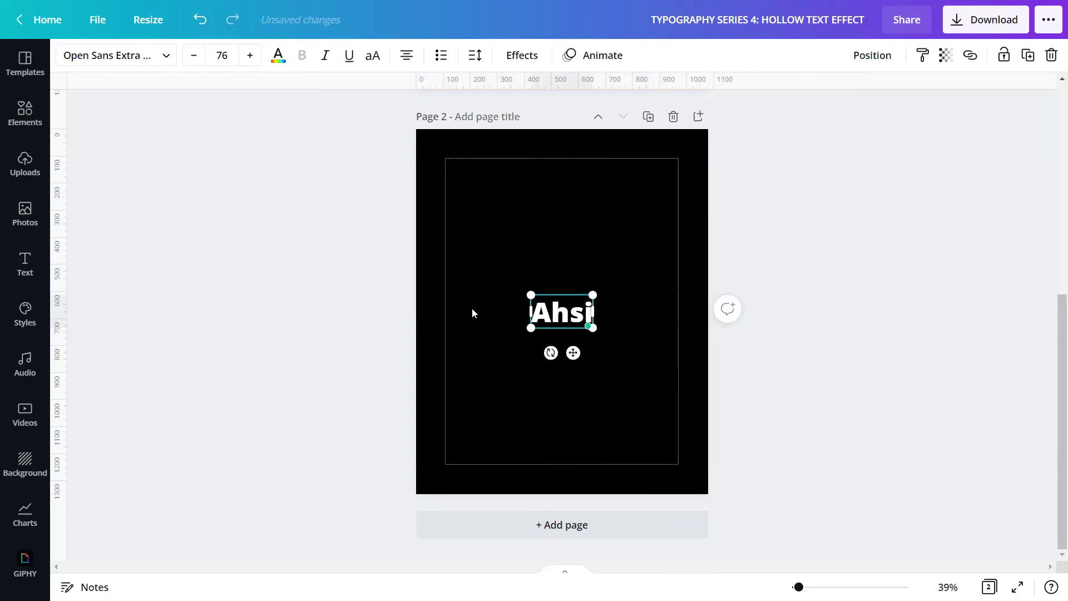
pyautogui.write('ng')
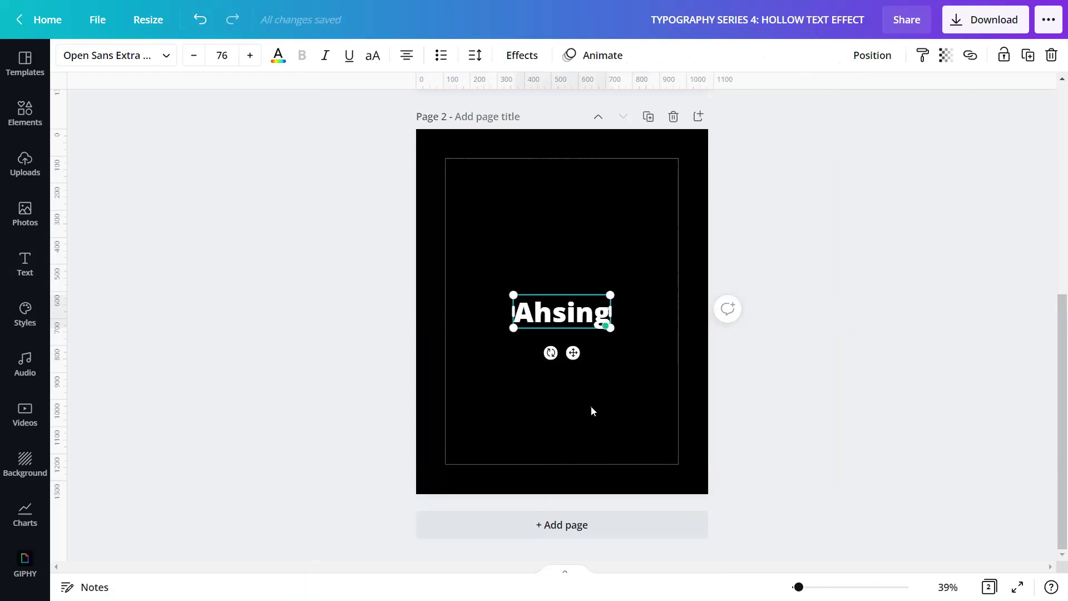
pyautogui.click(592, 410)
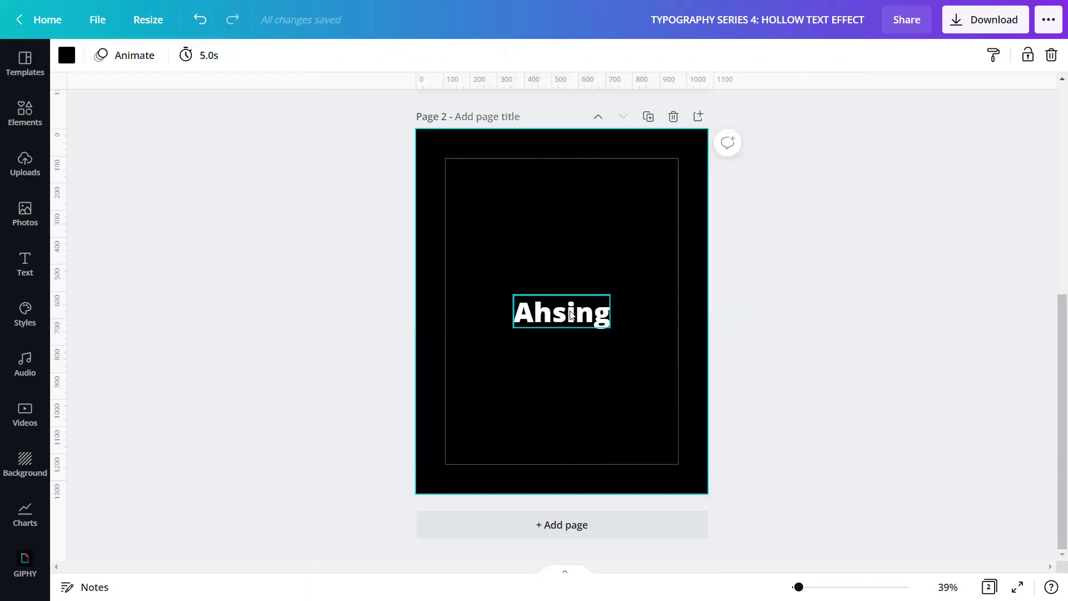
# Enlarge the Ahsing heading by dragging its corner handles.
pyautogui.click(595, 320)
pyautogui.moveTo(610, 295); pyautogui.dragTo(679, 272)
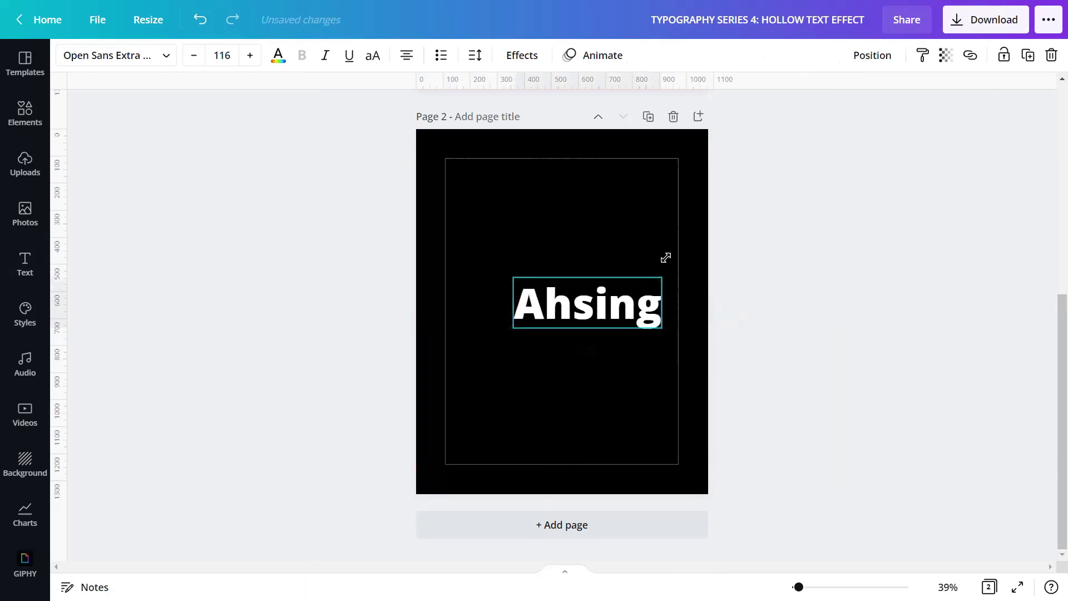
pyautogui.moveTo(513, 327); pyautogui.dragTo(461, 387)
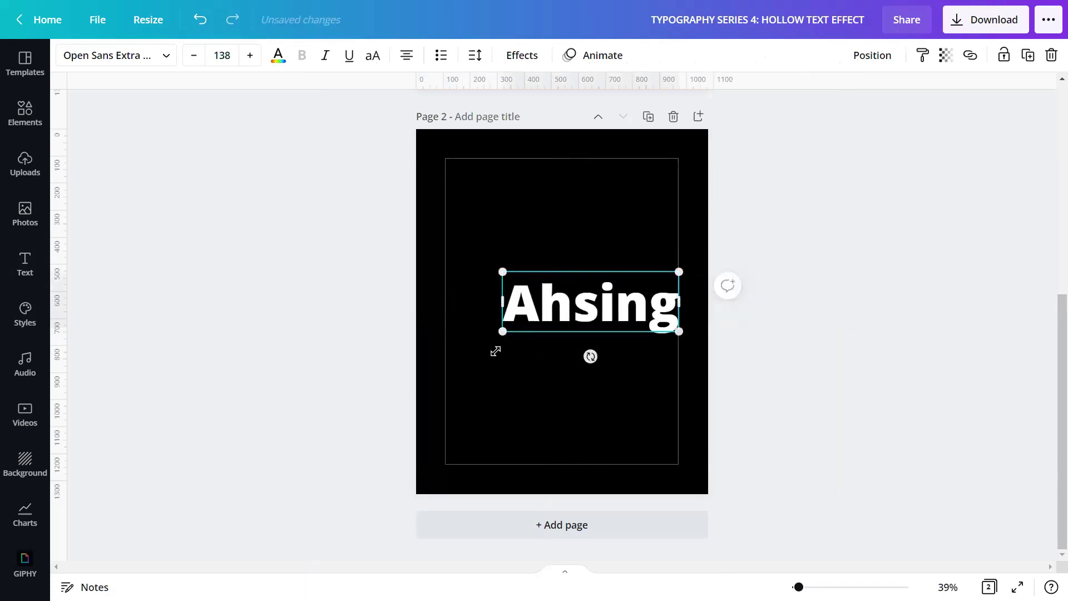
# Change the heading font to Ahsing, then duplicate Page 2 as Page 3.
pyautogui.click(551, 383)
pyautogui.click(548, 326)
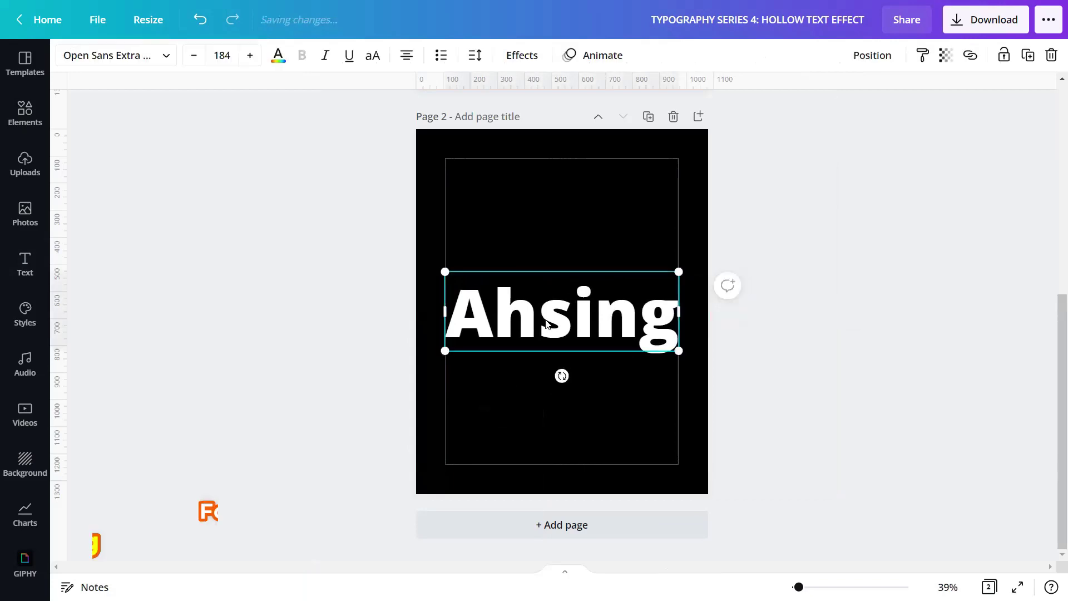
pyautogui.click(167, 55)
pyautogui.write('Ahsing')
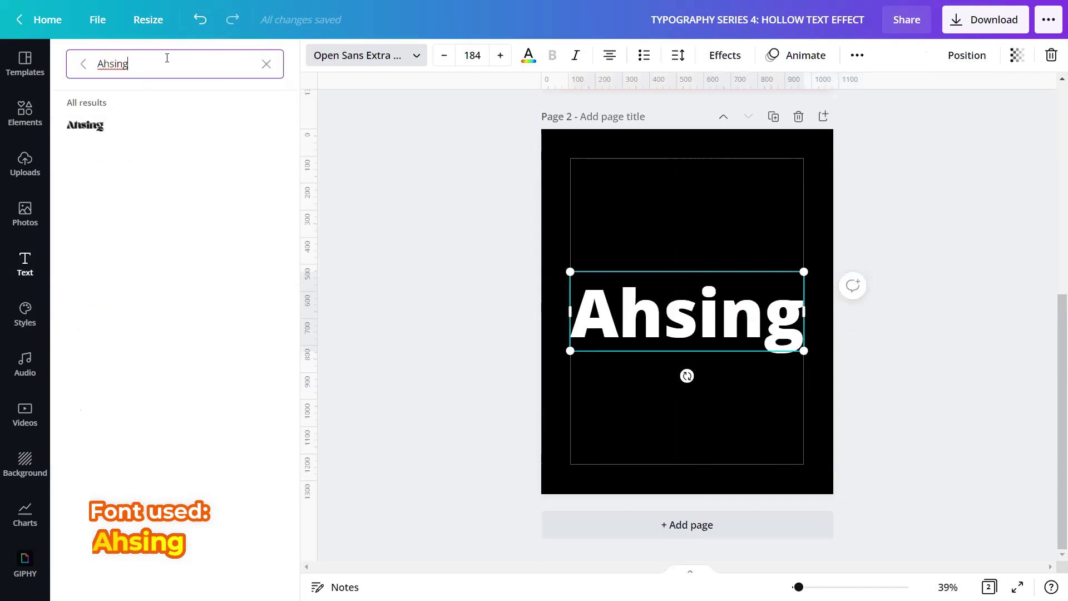
pyautogui.click(170, 126)
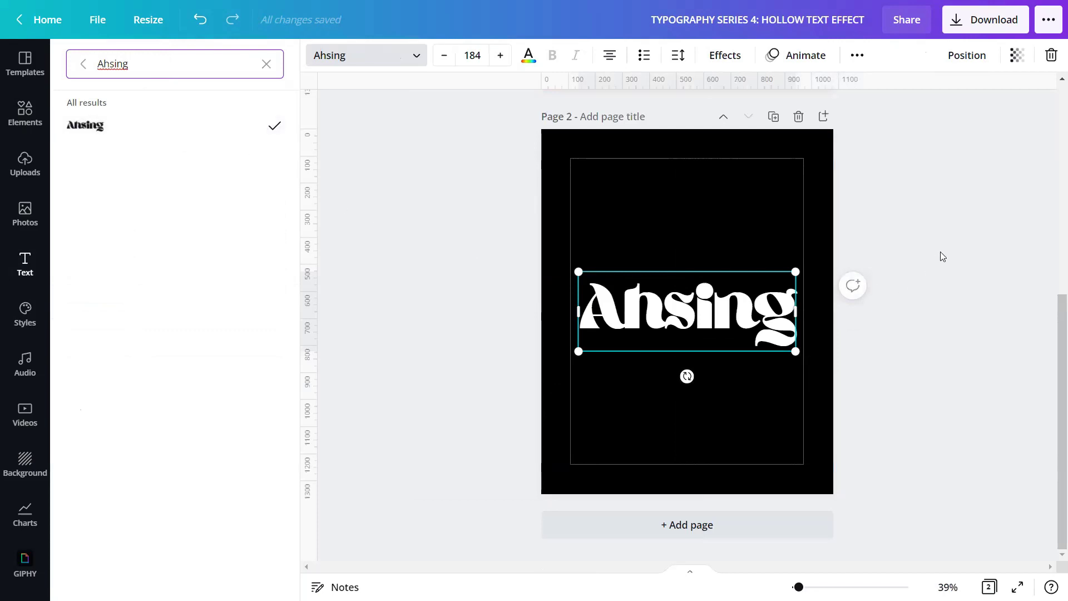
pyautogui.press('Escape')
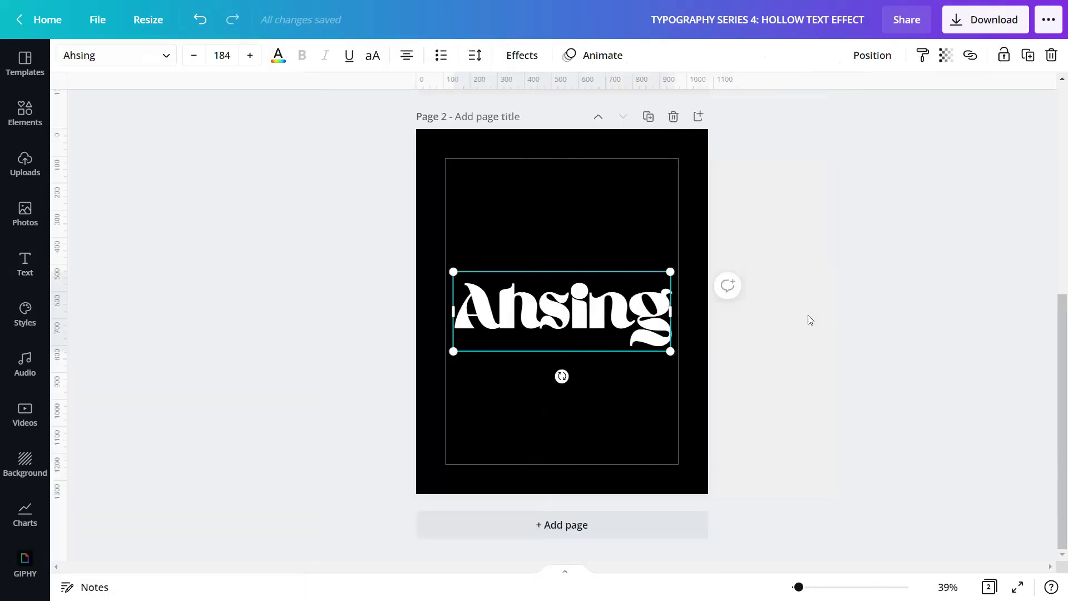
pyautogui.click(648, 116)
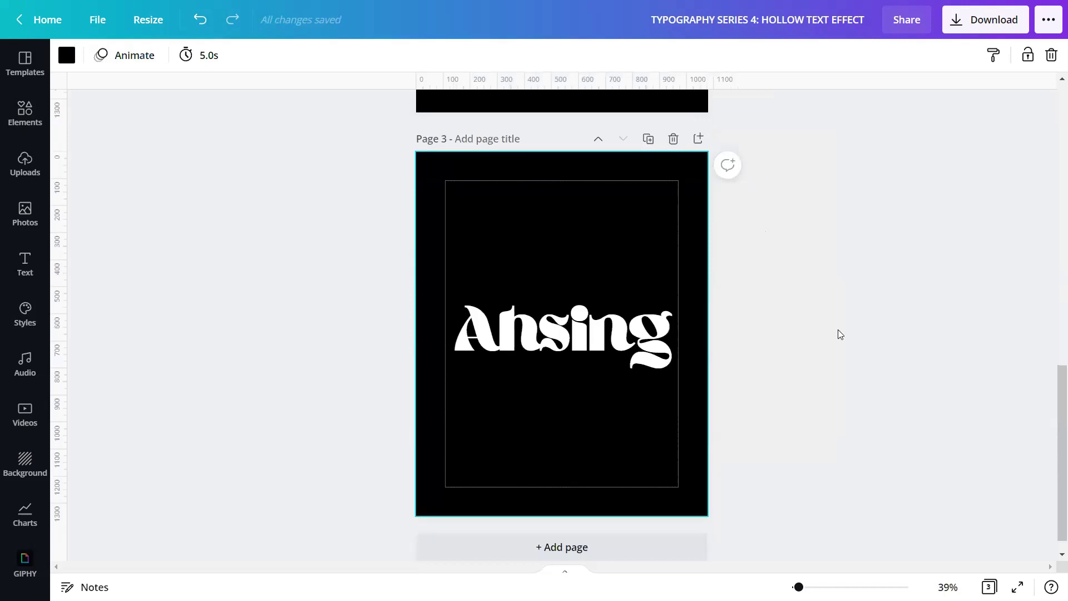
# Apply the Hollow effect with thickness 25 to Page 3's Ahsing text.
pyautogui.click(632, 336)
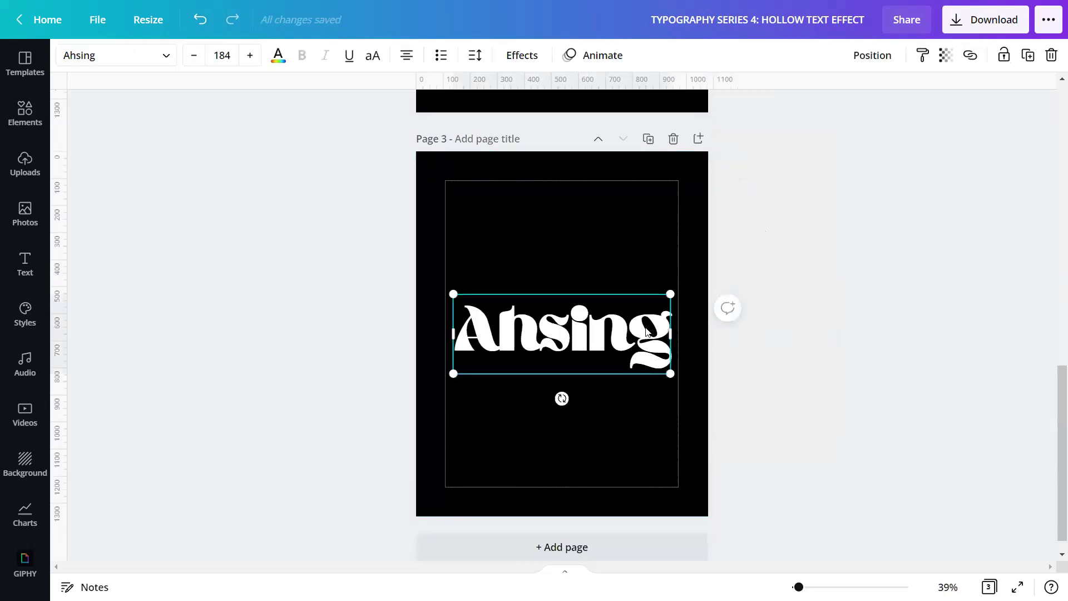
pyautogui.click(519, 53)
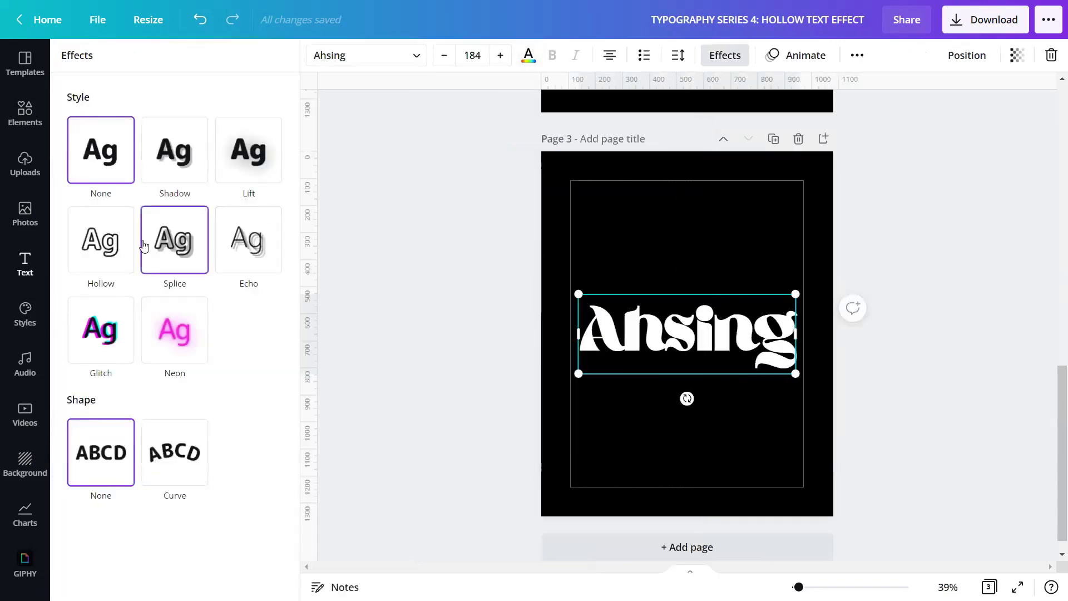
pyautogui.click(119, 244)
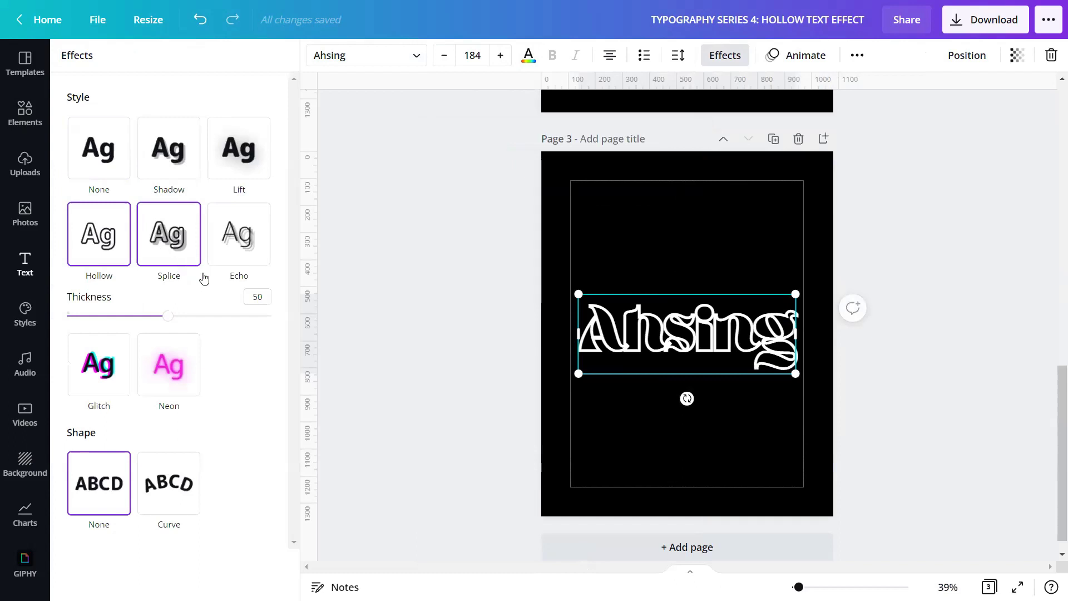
pyautogui.click(257, 300)
pyautogui.write('25')
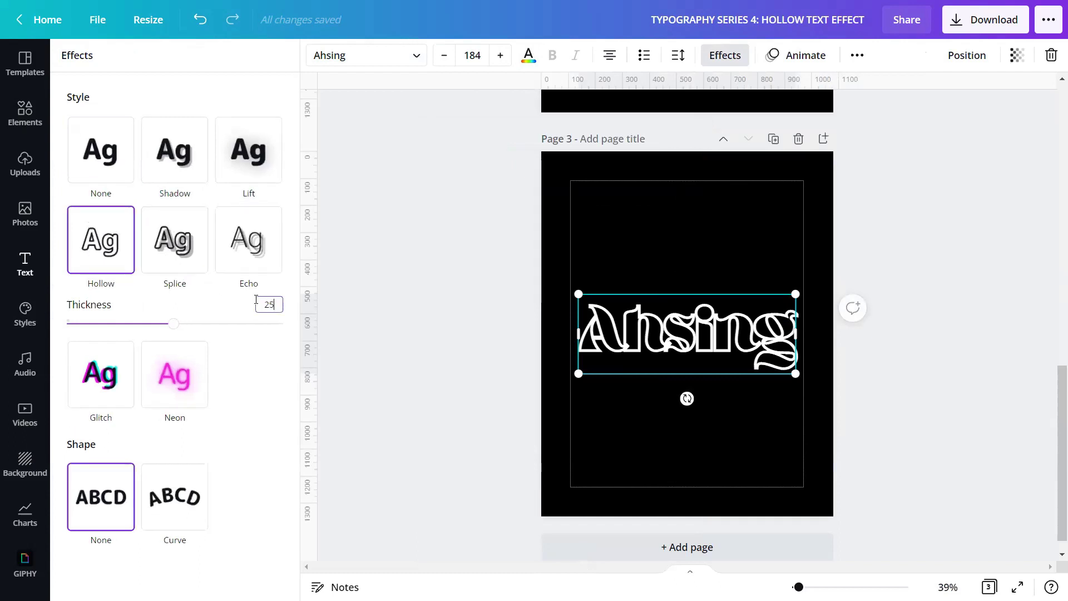
pyautogui.click(234, 359)
pyautogui.press('Escape')
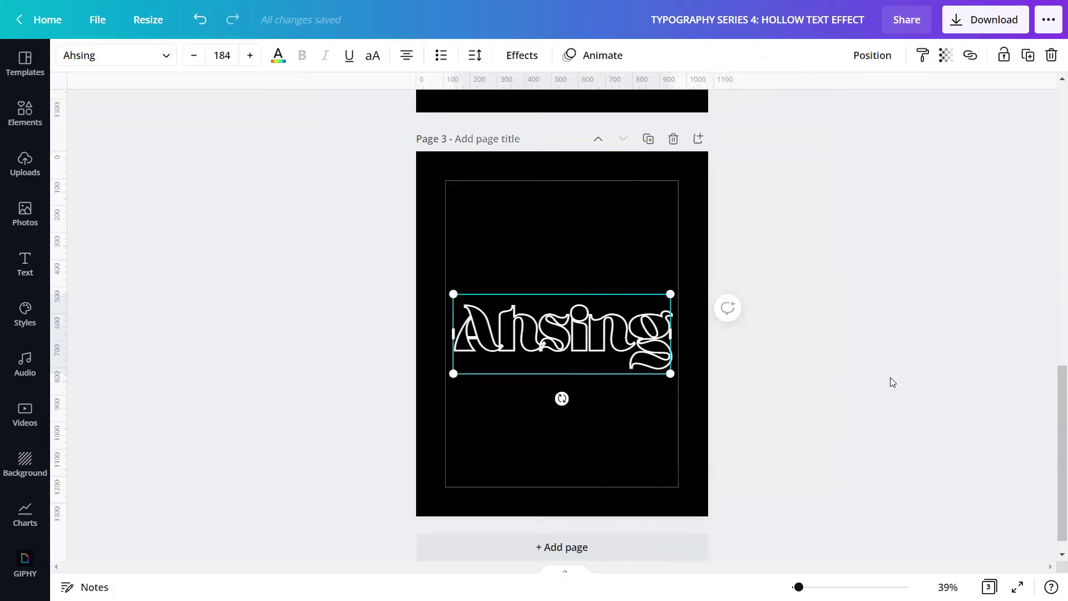
# Change the hollow text's colour to the peach swatch.
pyautogui.click(279, 55)
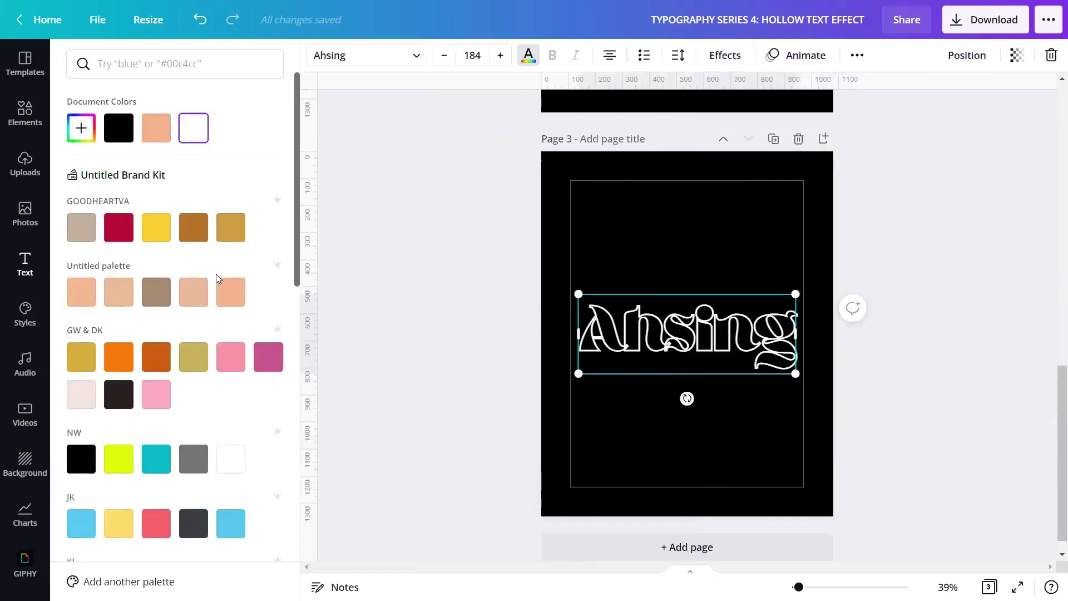
pyautogui.click(231, 291)
pyautogui.press('Escape')
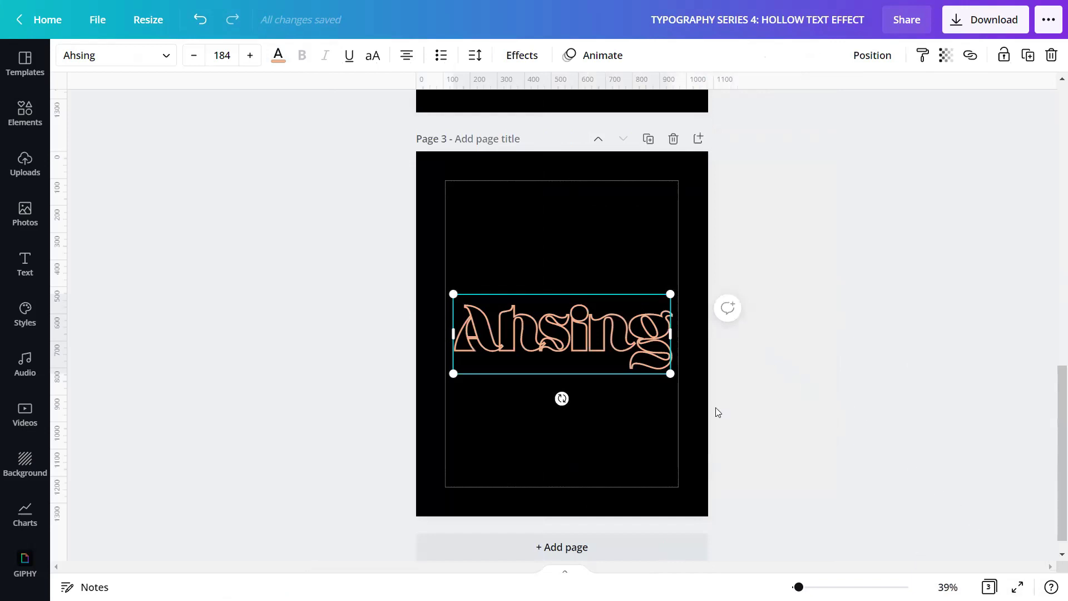
# Download only Page 3 as a size-3 PNG with transparent background.
pyautogui.click(955, 28)
pyautogui.doubleClick(1044, 150)
pyautogui.click(1037, 276)
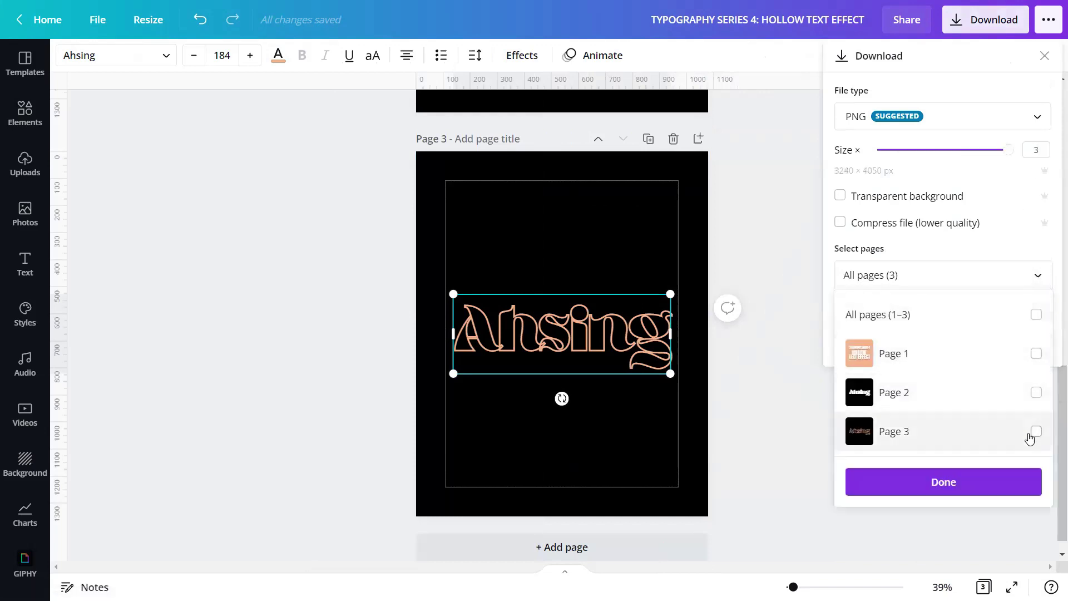
pyautogui.click(1036, 431)
pyautogui.click(841, 196)
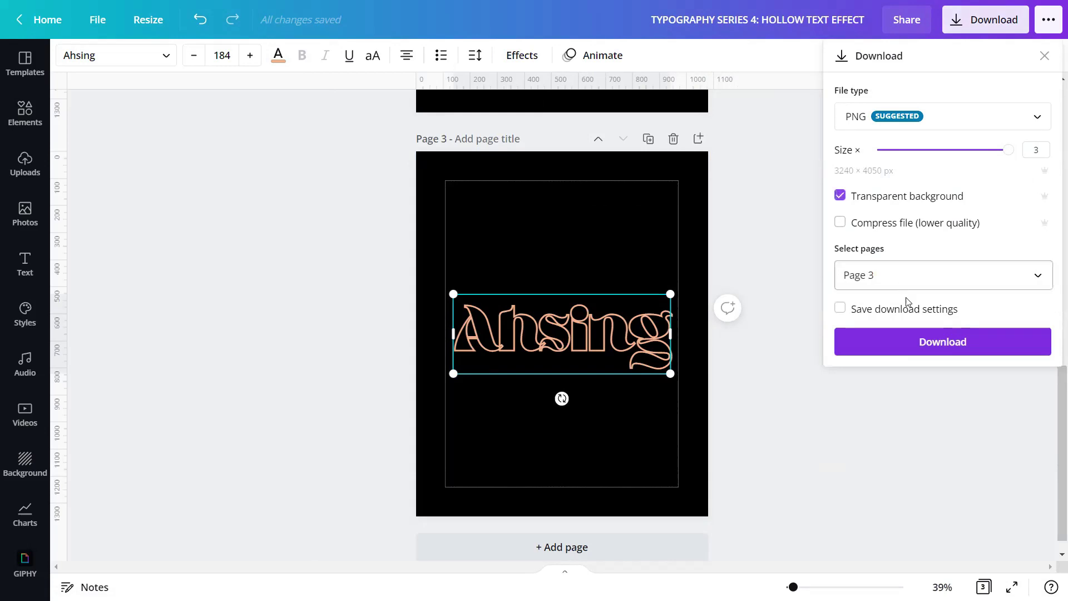
pyautogui.click(931, 341)
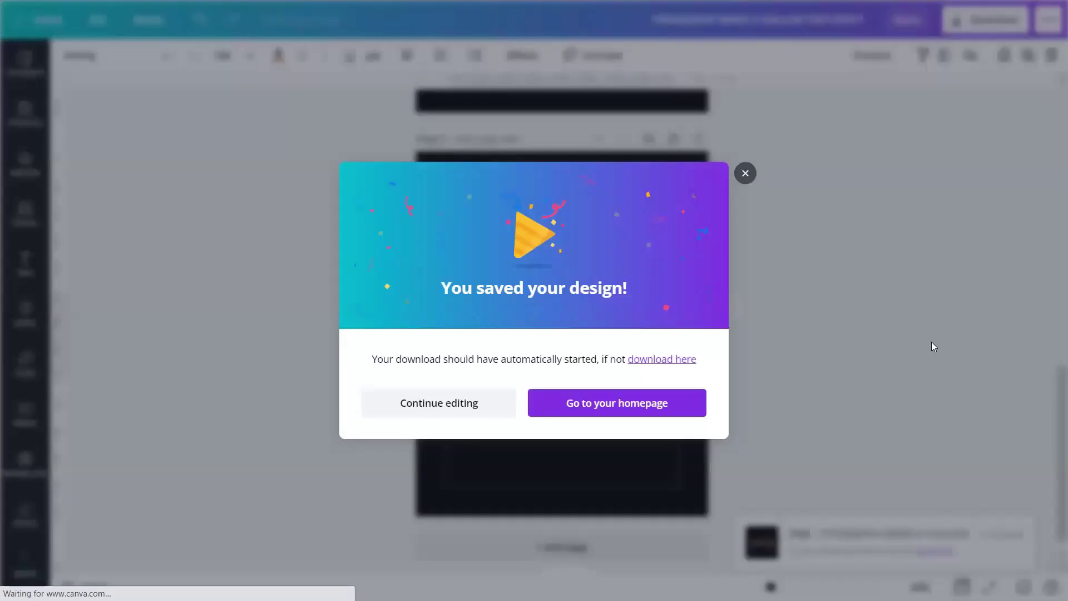
pyautogui.click(748, 169)
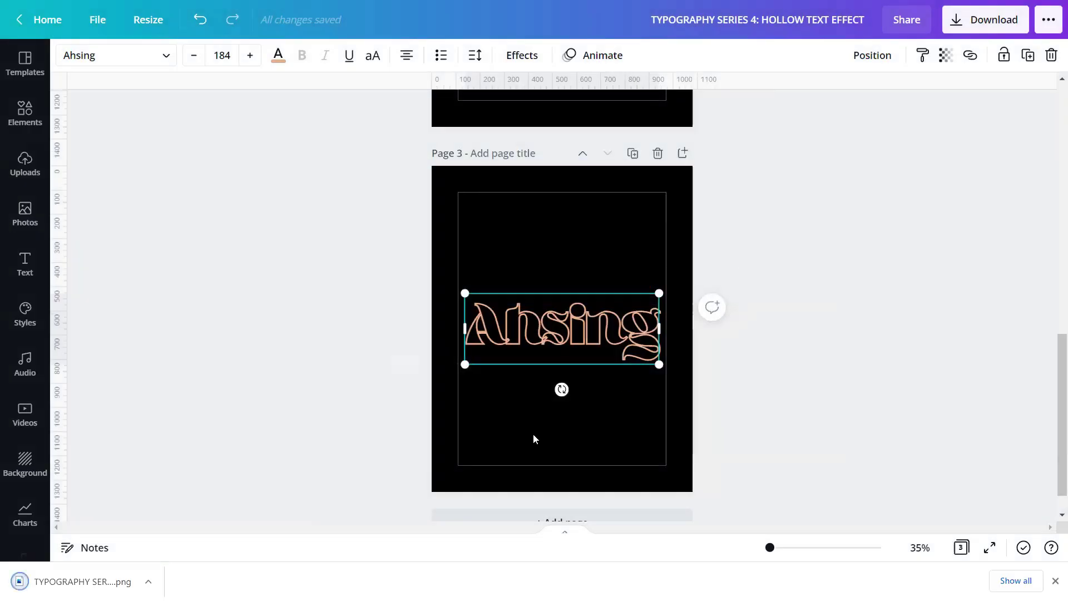
# Upload the downloaded hollow Ahsing PNG and delete Page 3.
pyautogui.moveTo(72, 582)
pyautogui.mouseDown()
pyautogui.moveTo(56, 319)
pyautogui.moveTo(843, 561)
pyautogui.mouseUp()
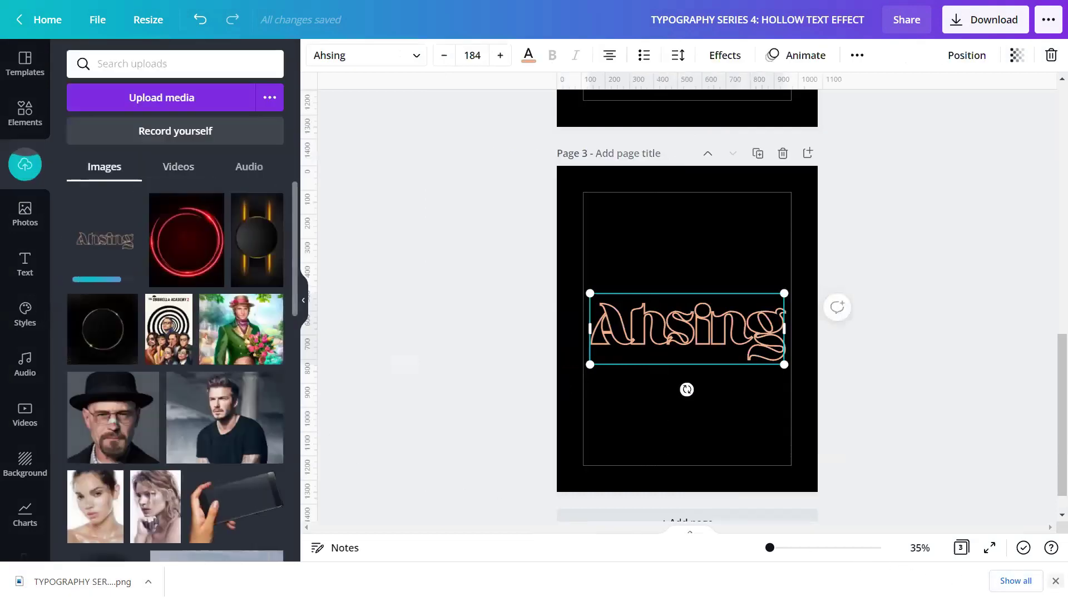
pyautogui.click(1056, 580)
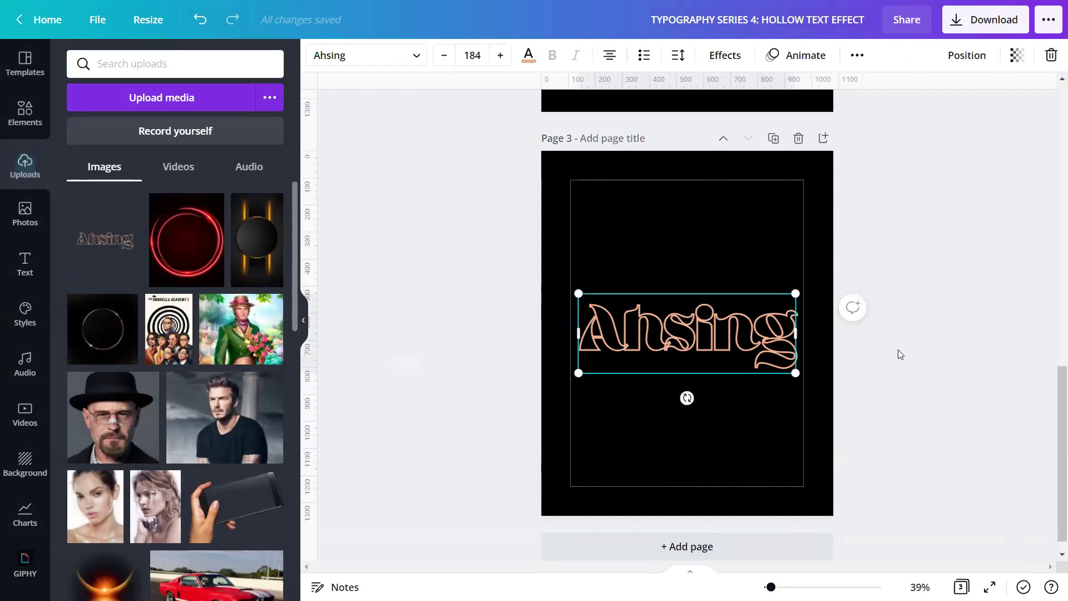
pyautogui.click(798, 138)
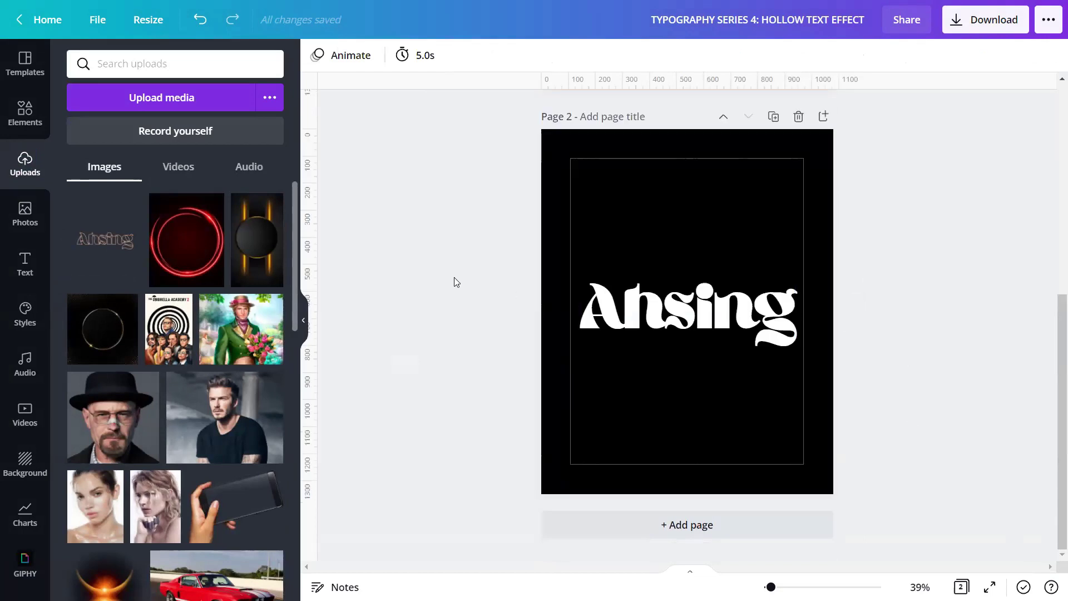
# Place the outlined Ahsing image on Page 2 and bring it forward.
pyautogui.click(108, 242)
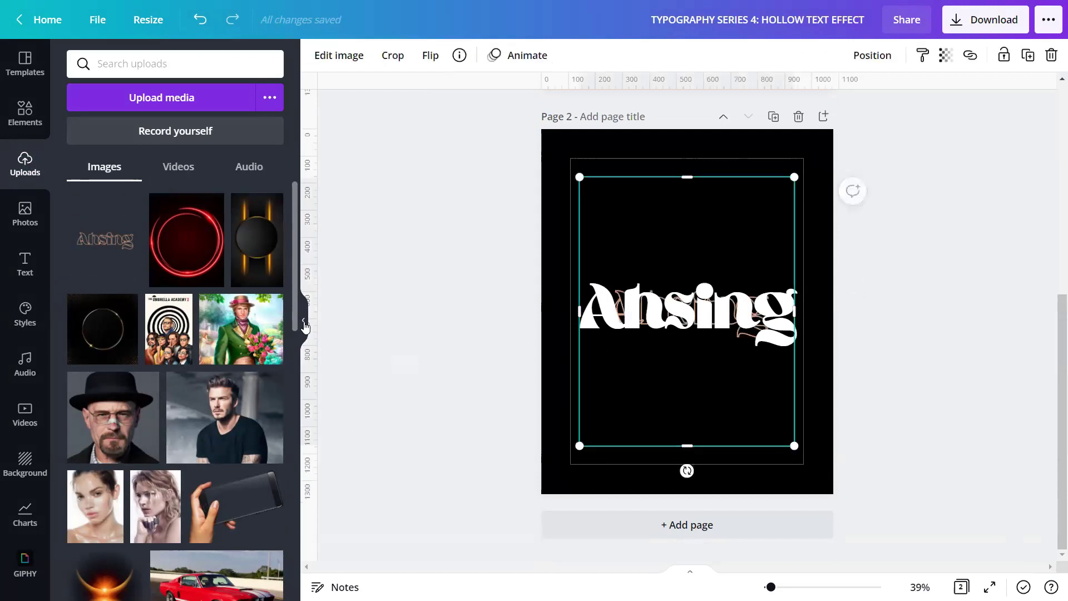
pyautogui.click(304, 323)
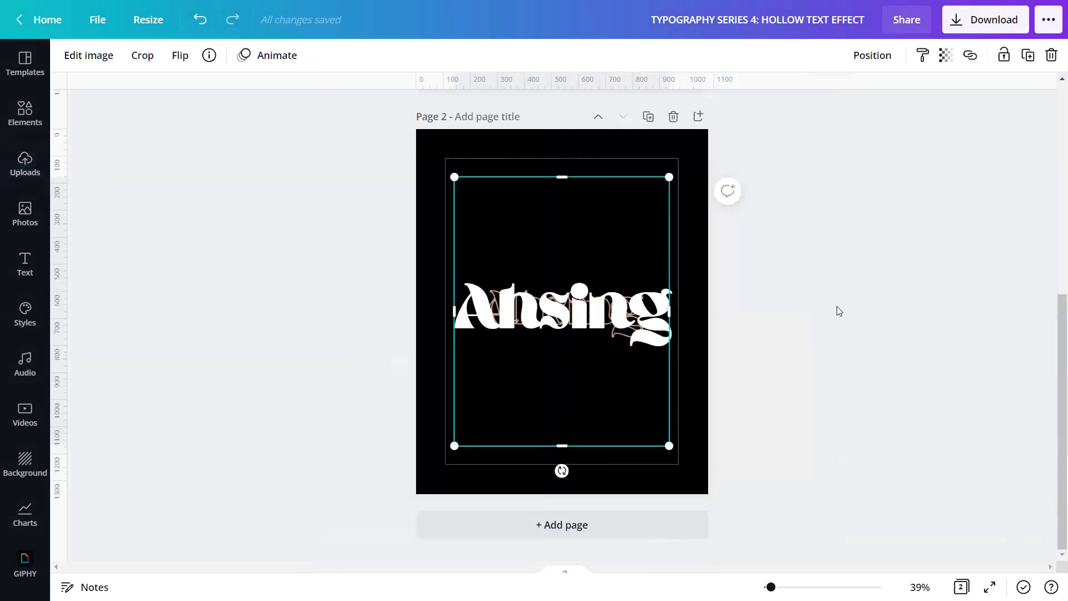
pyautogui.click(872, 55)
pyautogui.click(681, 98)
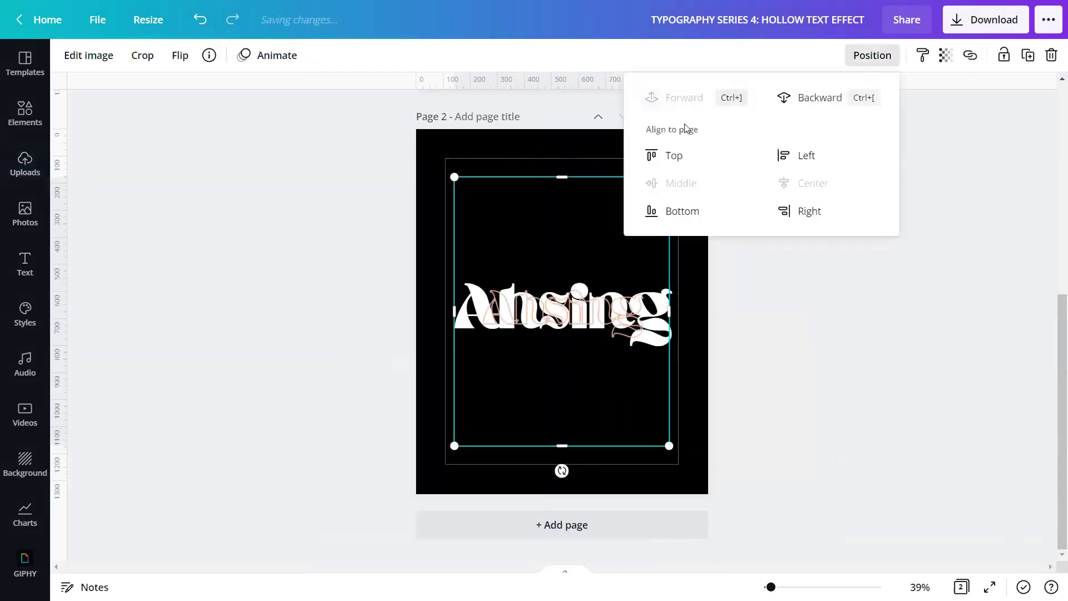
pyautogui.click(807, 364)
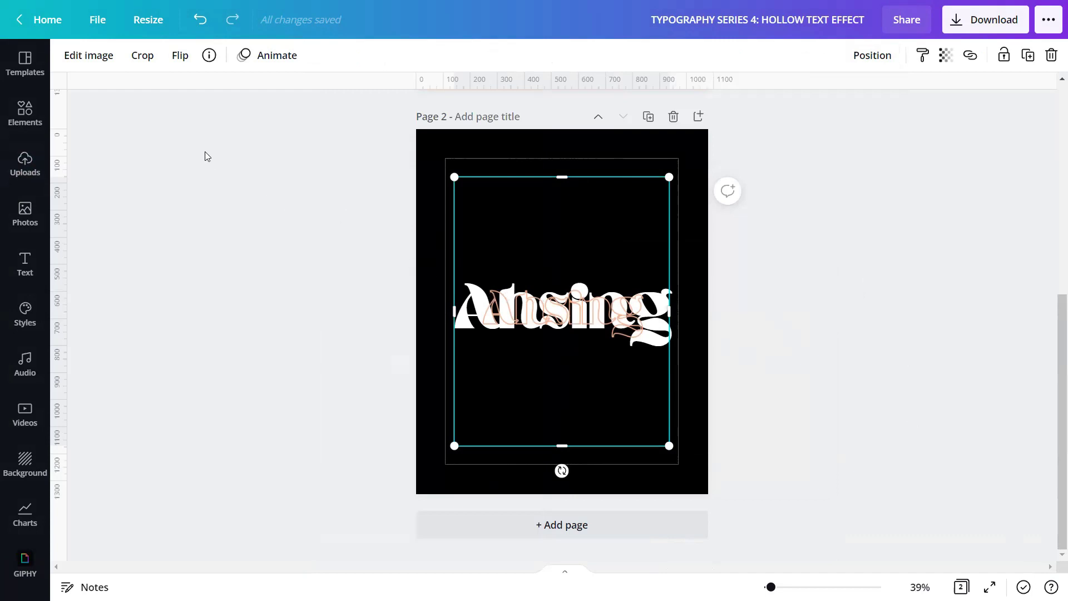
# Apply a Drop shadow to the outlined Ahsing image.
pyautogui.click(81, 56)
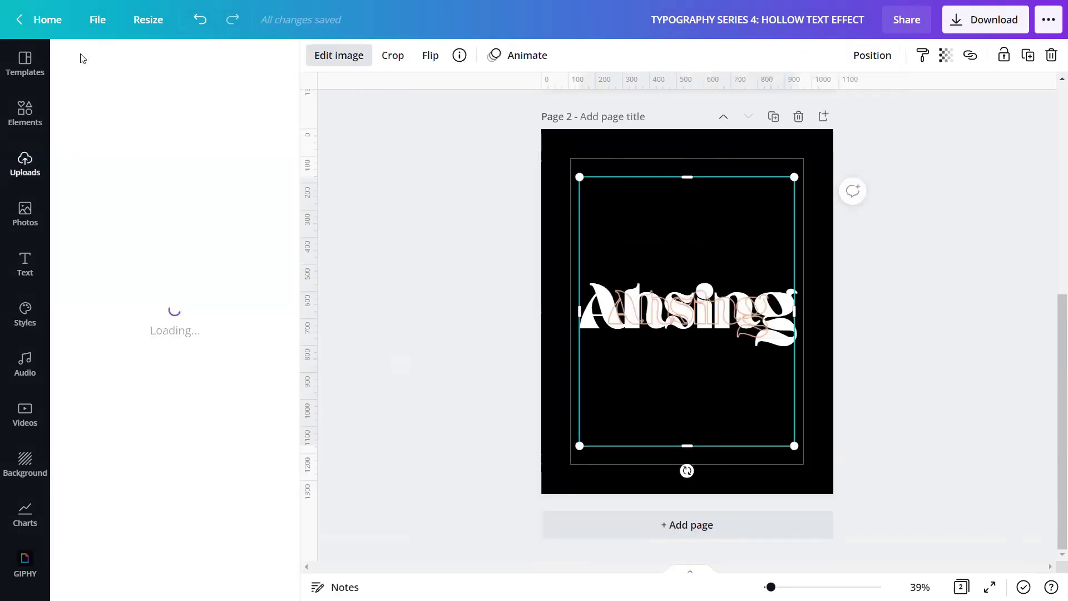
pyautogui.scroll(-5, 126, 304)
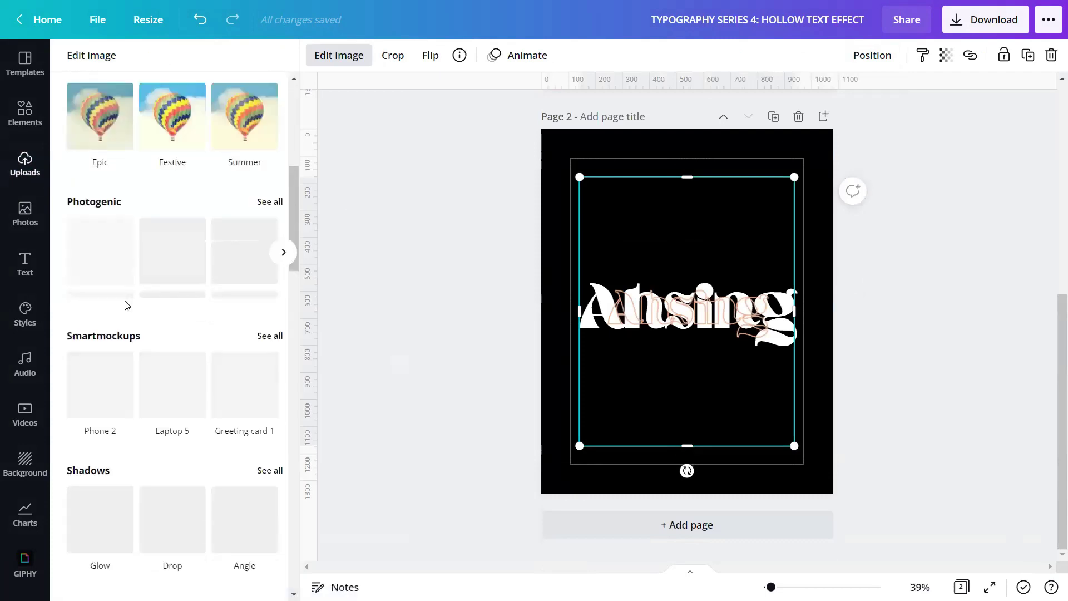
pyautogui.scroll(-5, 124, 302)
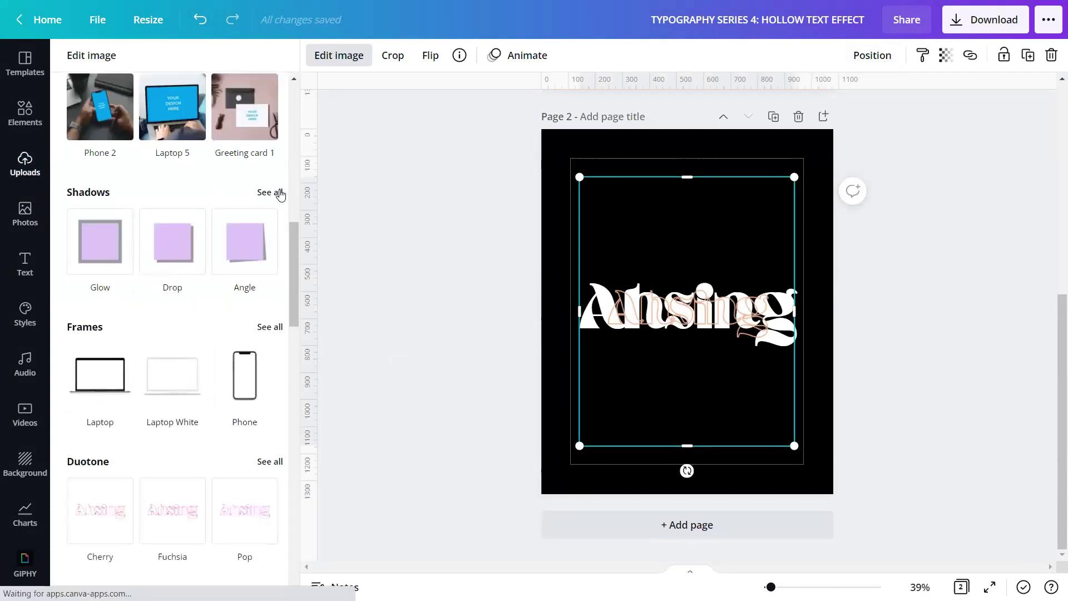
pyautogui.click(270, 193)
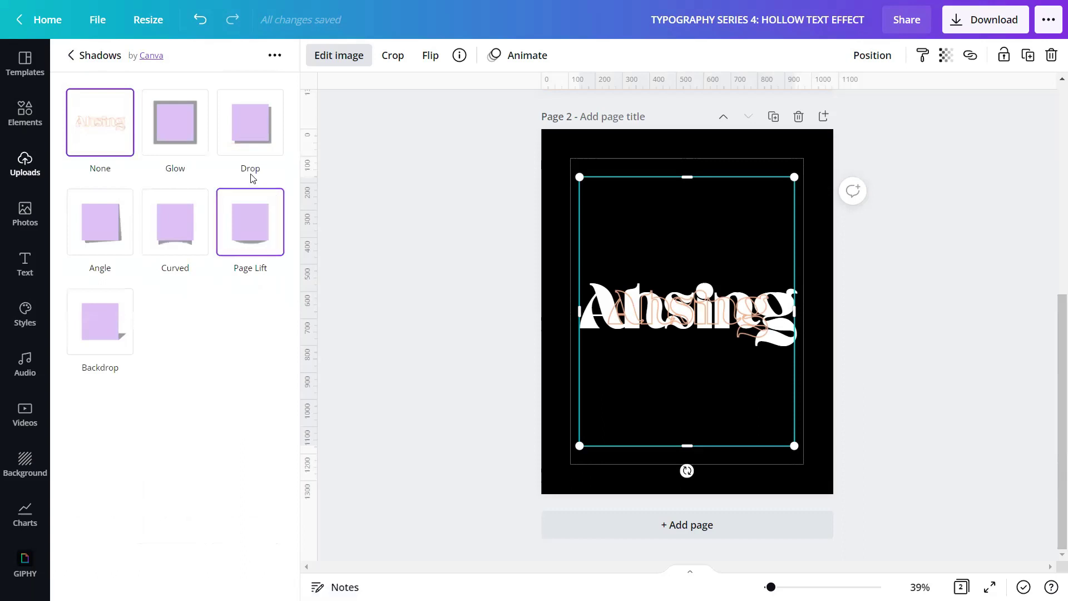
pyautogui.click(271, 130)
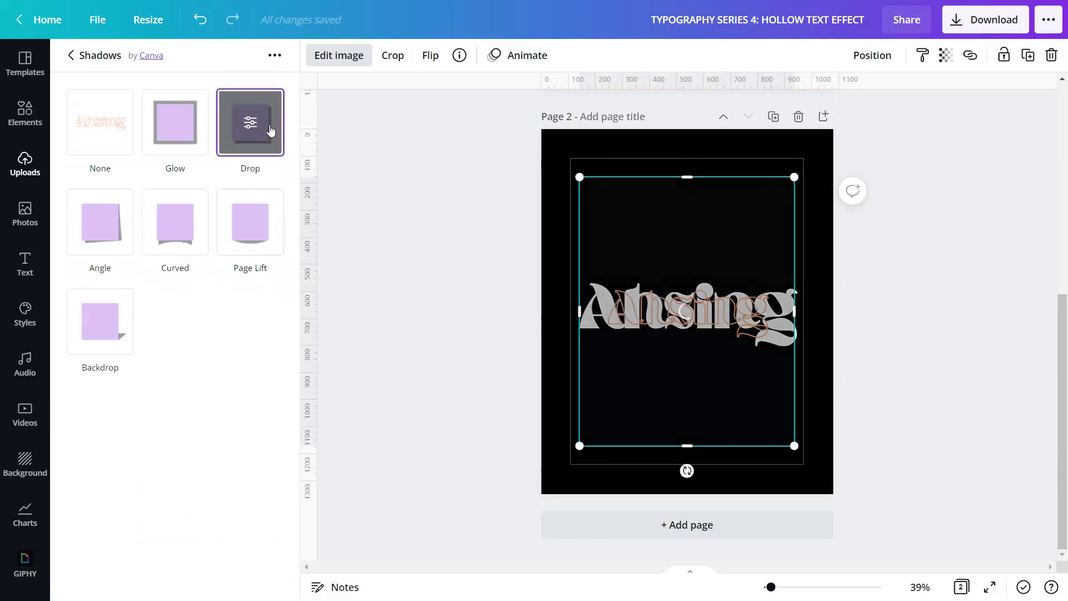
# Set the drop shadow to offset 1, transparency 81 and blur 7.
pyautogui.click(270, 129)
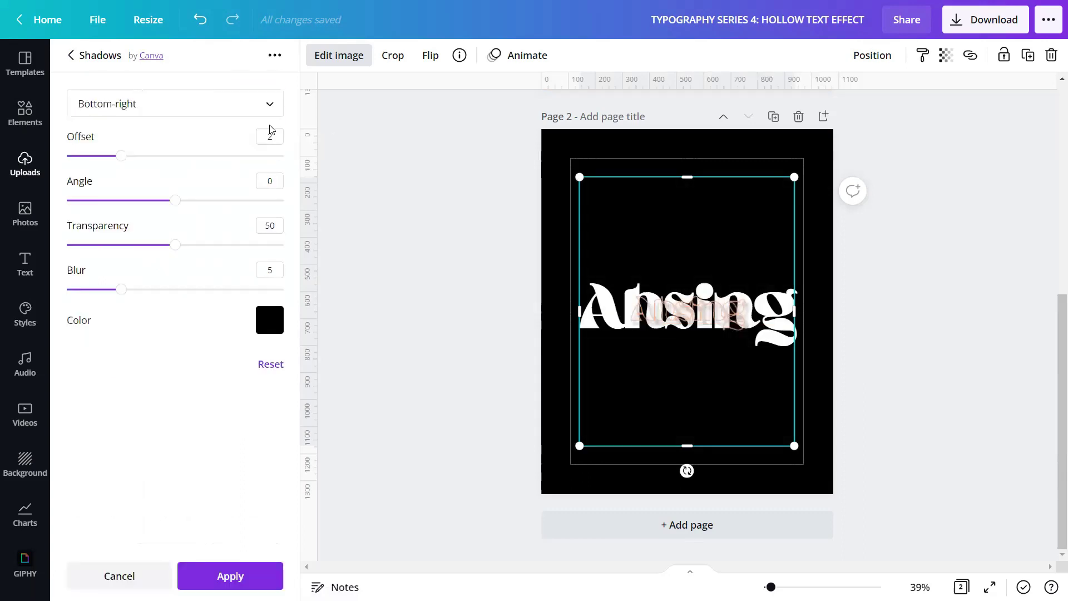
pyautogui.click(274, 139)
pyautogui.write('1')
pyautogui.click(277, 227)
pyautogui.write('81')
pyautogui.click(272, 272)
pyautogui.write('7')
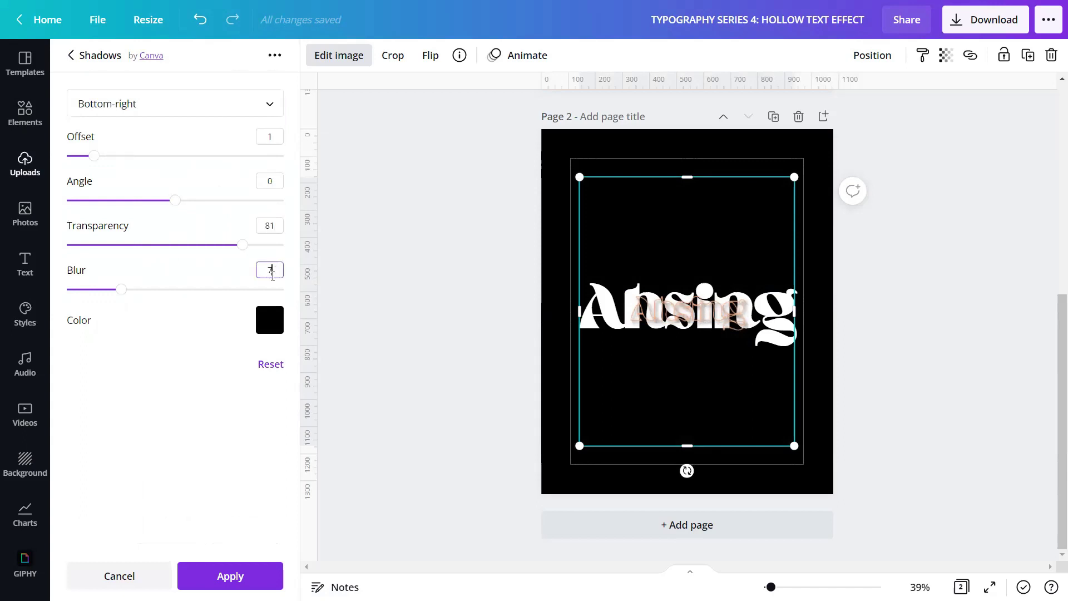
pyautogui.click(211, 503)
pyautogui.click(221, 574)
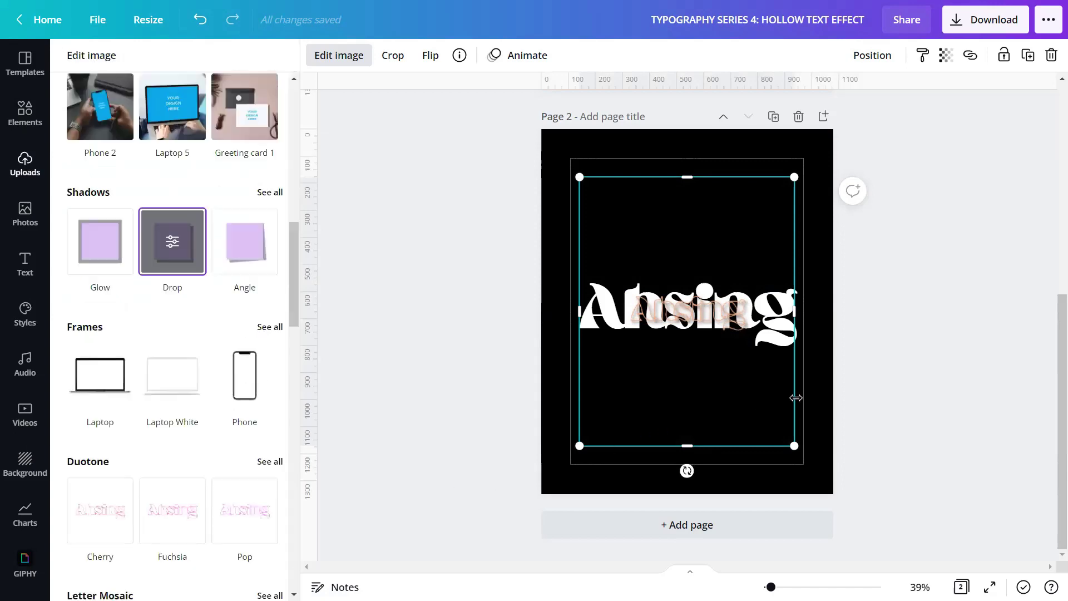
pyautogui.press('Escape')
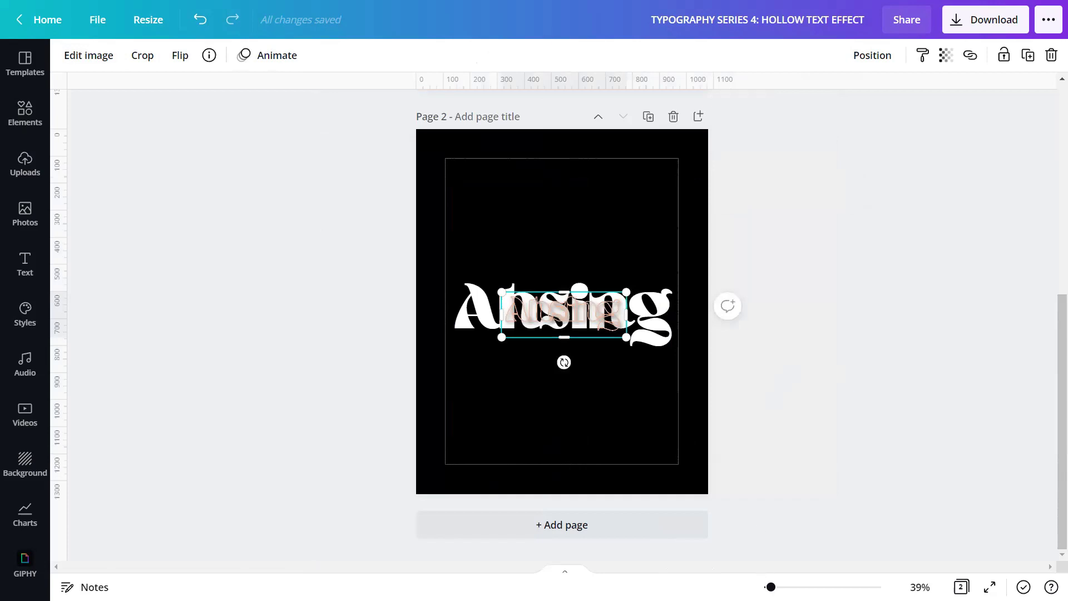
# Zoom to 123% and roughly scale the outline image over the white text.
pyautogui.moveTo(770, 587); pyautogui.dragTo(791, 587)
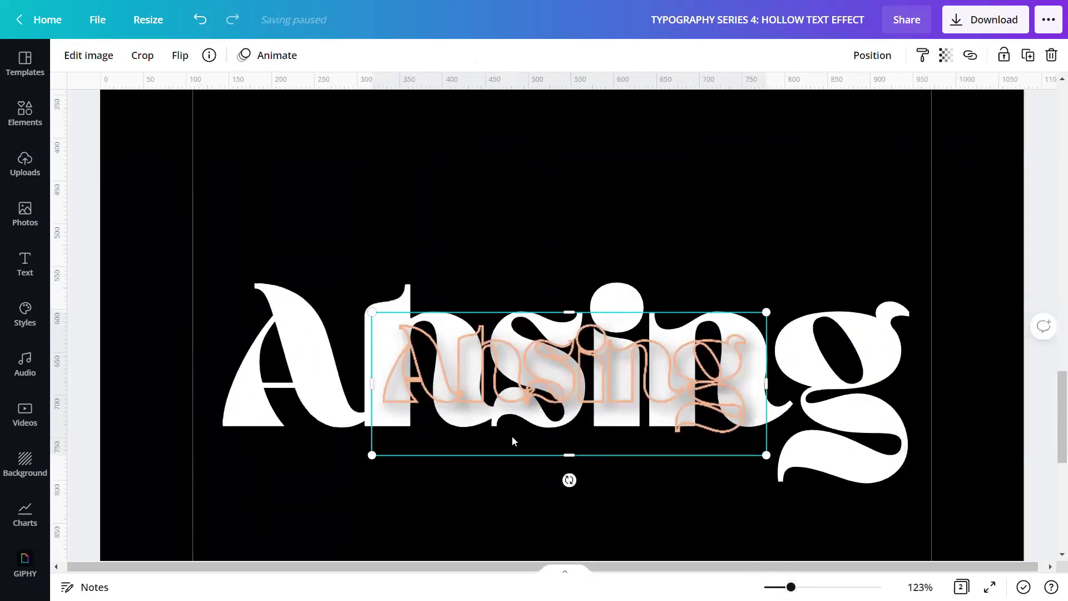
pyautogui.moveTo(370, 314)
pyautogui.mouseDown()
pyautogui.moveTo(265, 247)
pyautogui.moveTo(219, 257)
pyautogui.mouseUp()
pyautogui.moveTo(767, 455); pyautogui.dragTo(881, 497)
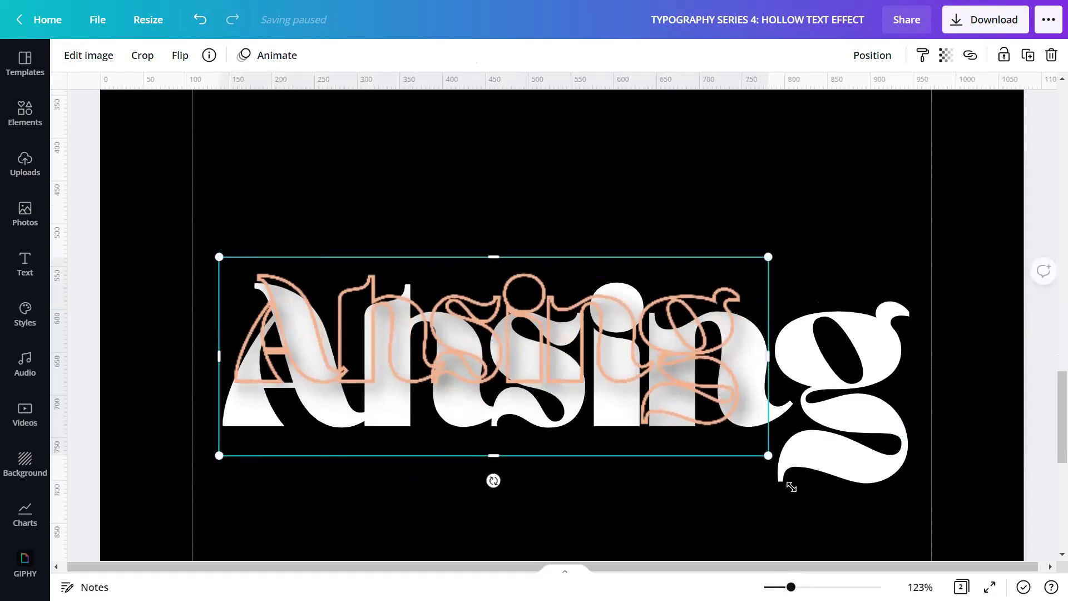
pyautogui.press('Escape')
pyautogui.scroll(-3, 862, 362)
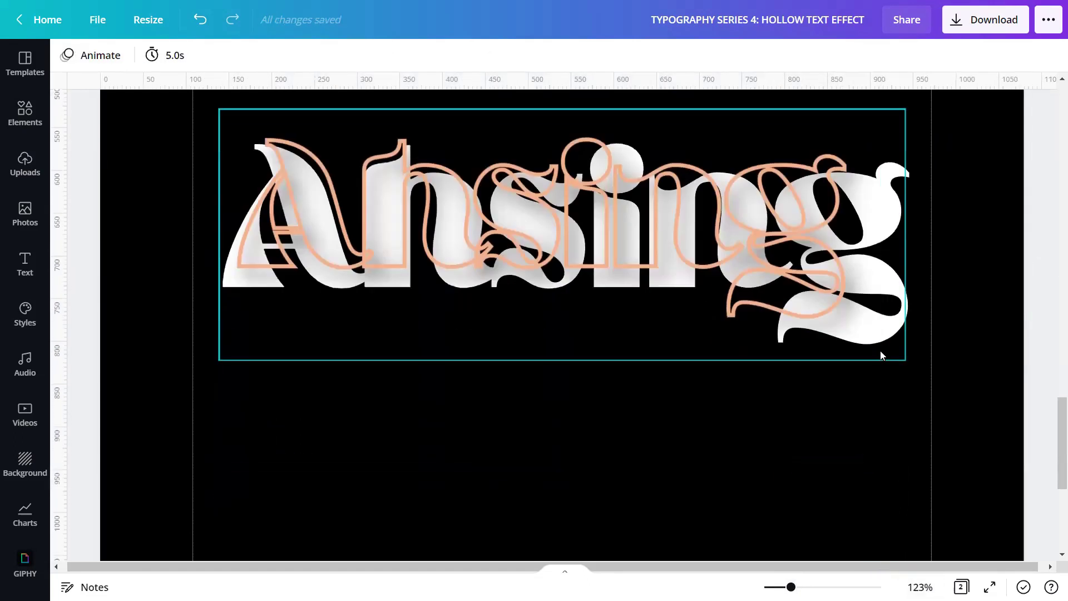
pyautogui.click(866, 348)
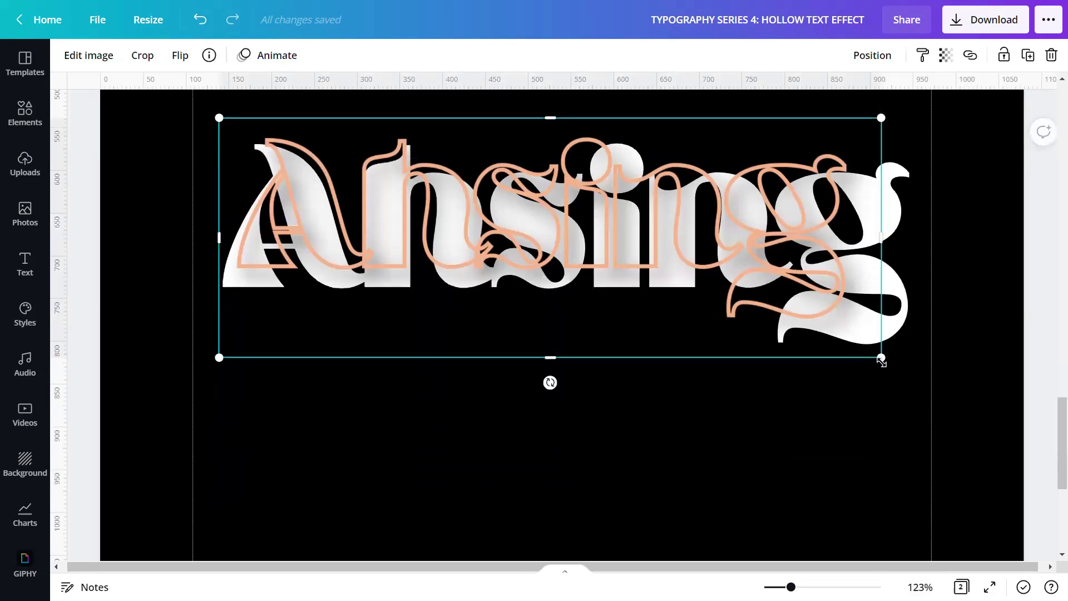
# Fine-tune the outline image to 872 × 315 so it traces the letters.
pyautogui.moveTo(882, 360); pyautogui.dragTo(942, 439)
pyautogui.moveTo(779, 323); pyautogui.dragTo(763, 327)
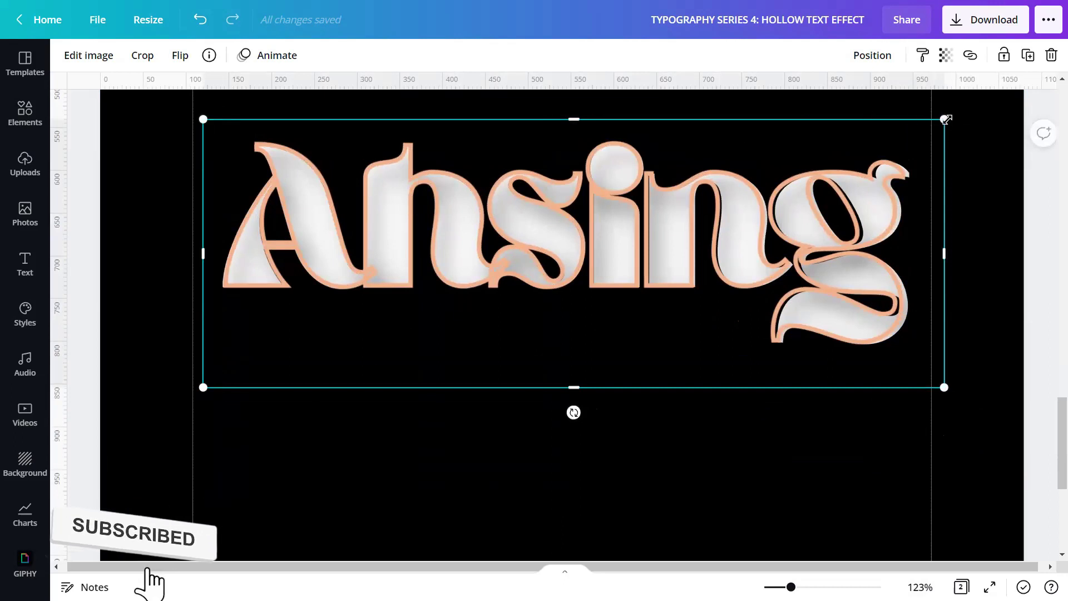
pyautogui.moveTo(946, 120); pyautogui.dragTo(945, 124)
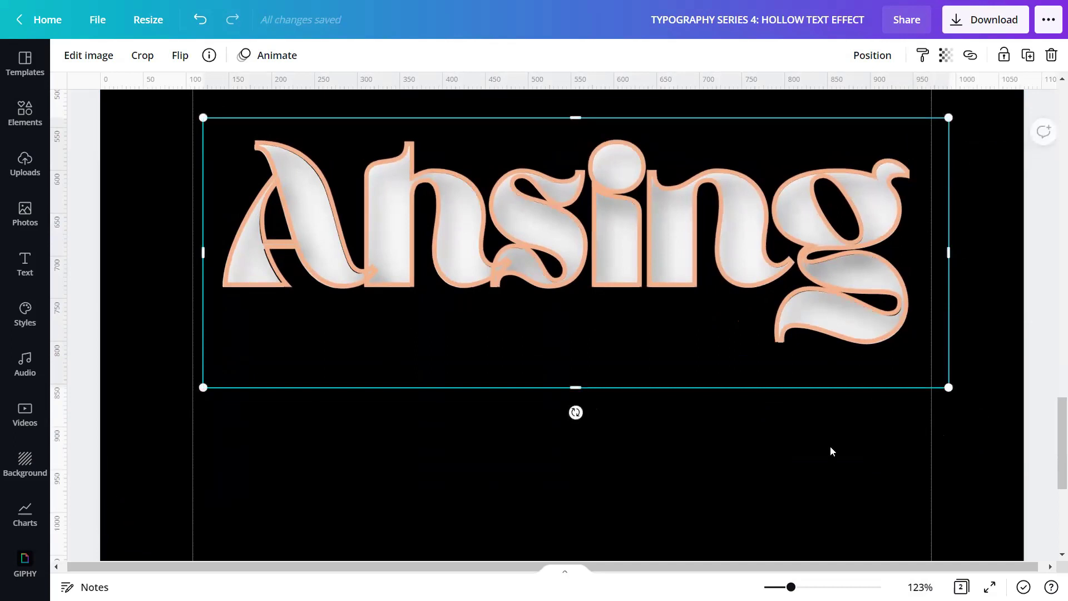
pyautogui.click(804, 476)
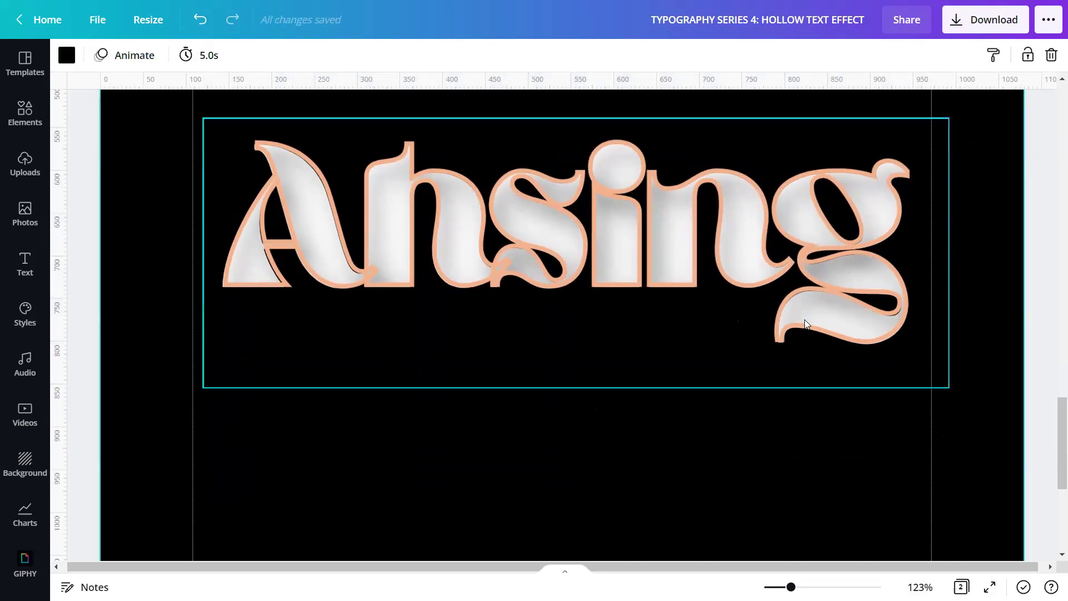
pyautogui.click(806, 369)
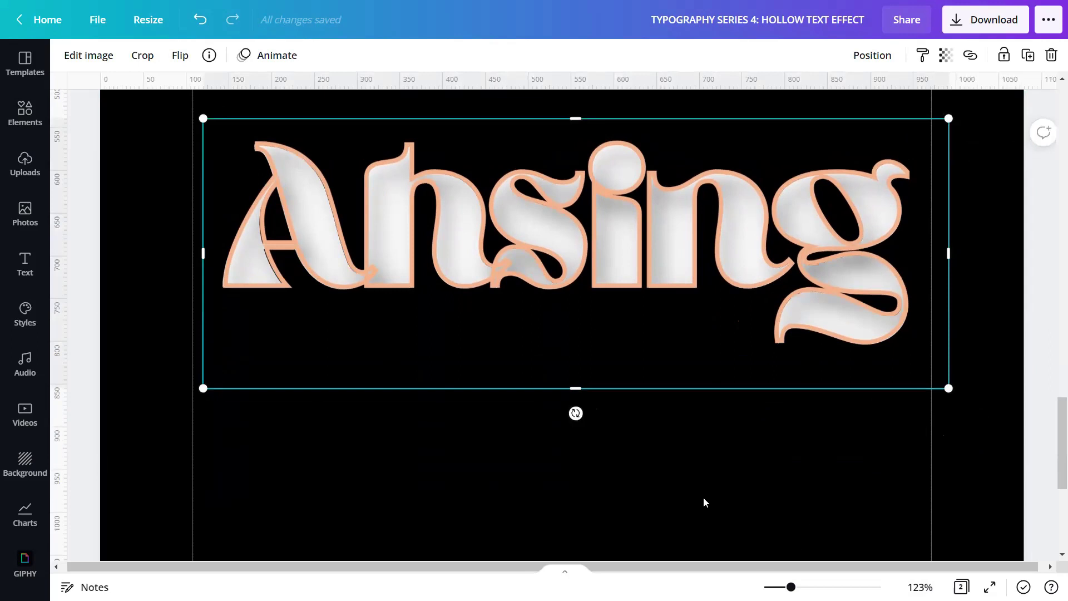
pyautogui.moveTo(202, 388); pyautogui.dragTo(200, 394)
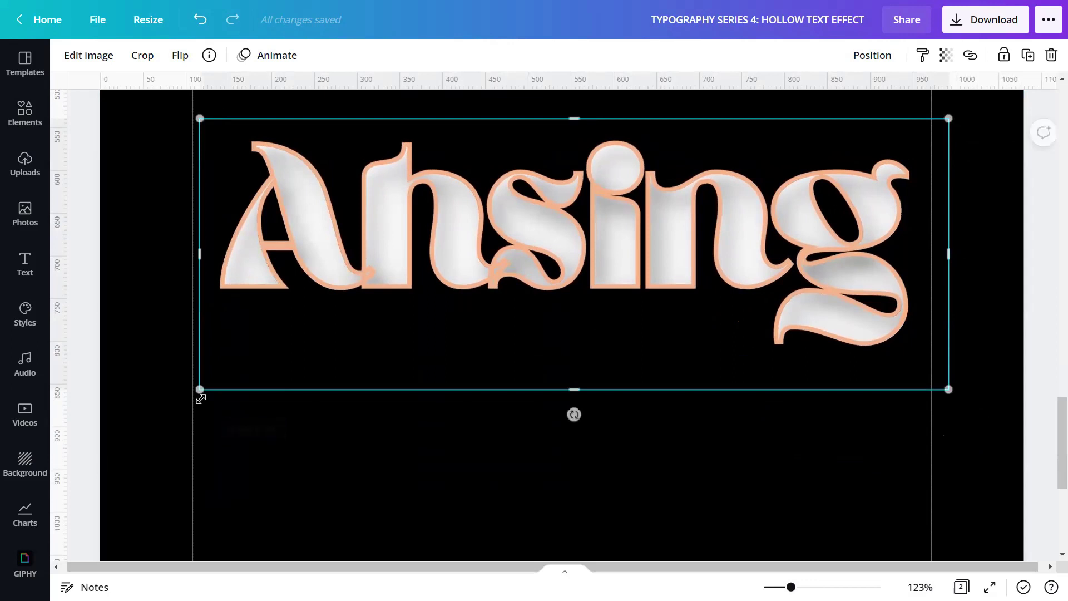
pyautogui.moveTo(790, 587); pyautogui.dragTo(772, 587)
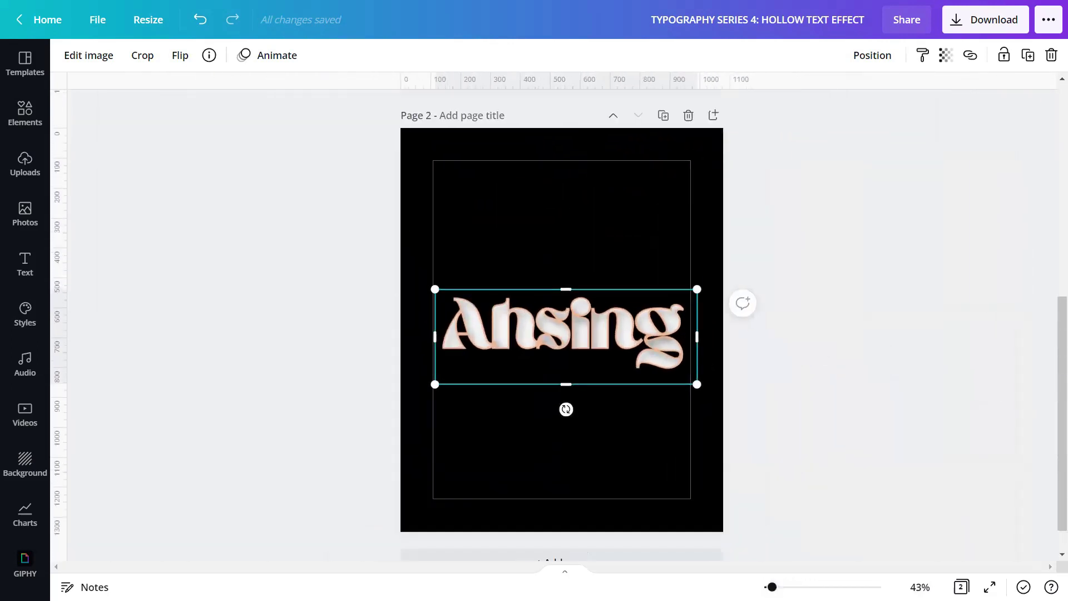
# Group the white Ahsing text with its outline image and preview full screen.
pyautogui.click(796, 420)
pyautogui.moveTo(793, 398); pyautogui.dragTo(635, 295)
pyautogui.click(816, 55)
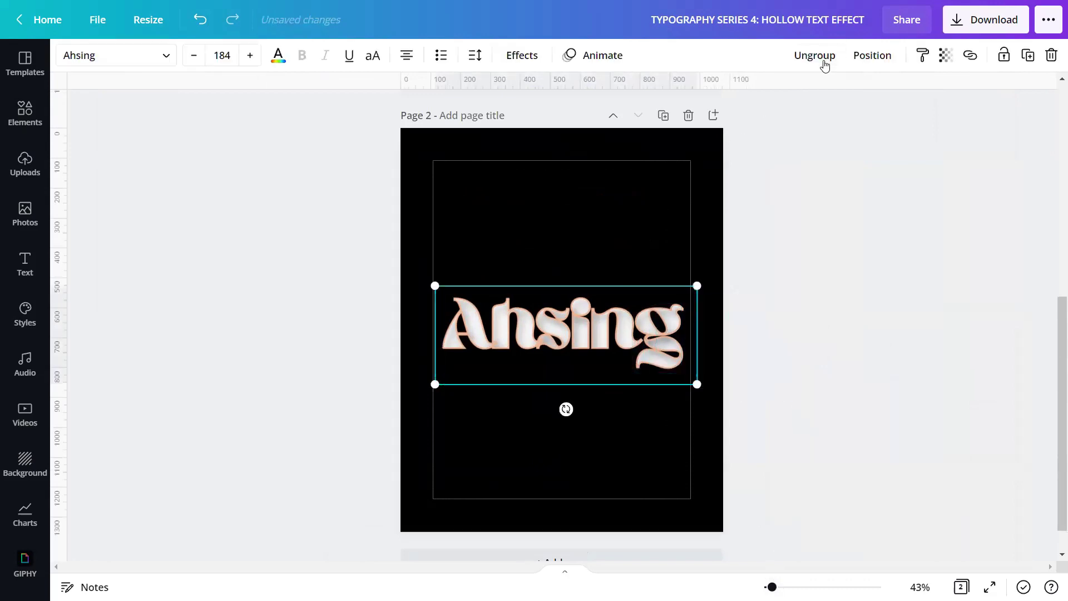
pyautogui.click(777, 310)
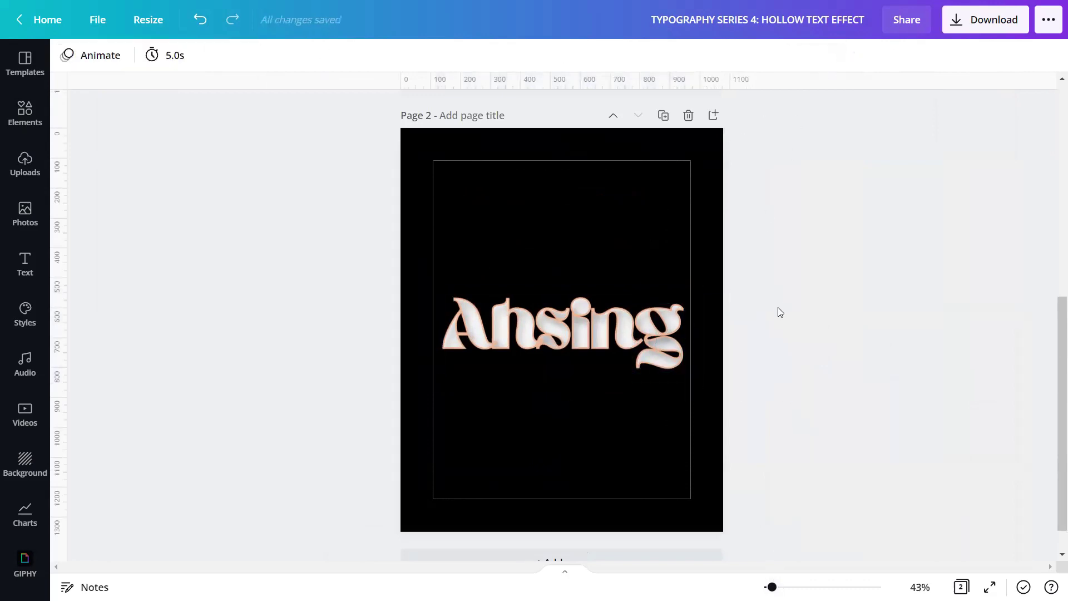
pyautogui.click(990, 587)
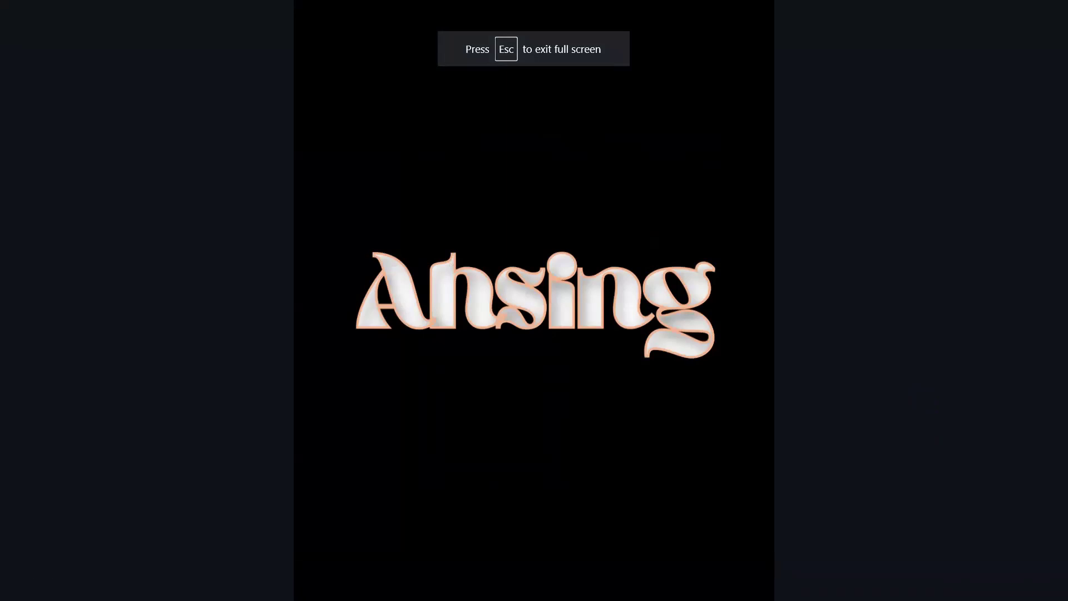
pyautogui.press('Escape')
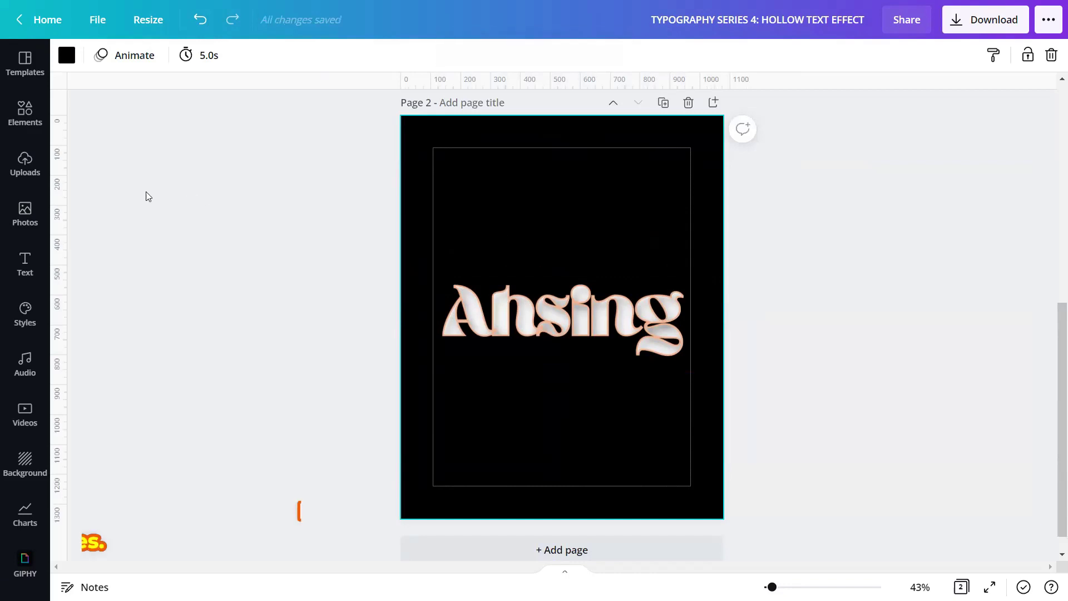
# Set the uploaded red neon ring image as Page 2's background.
pyautogui.click(36, 174)
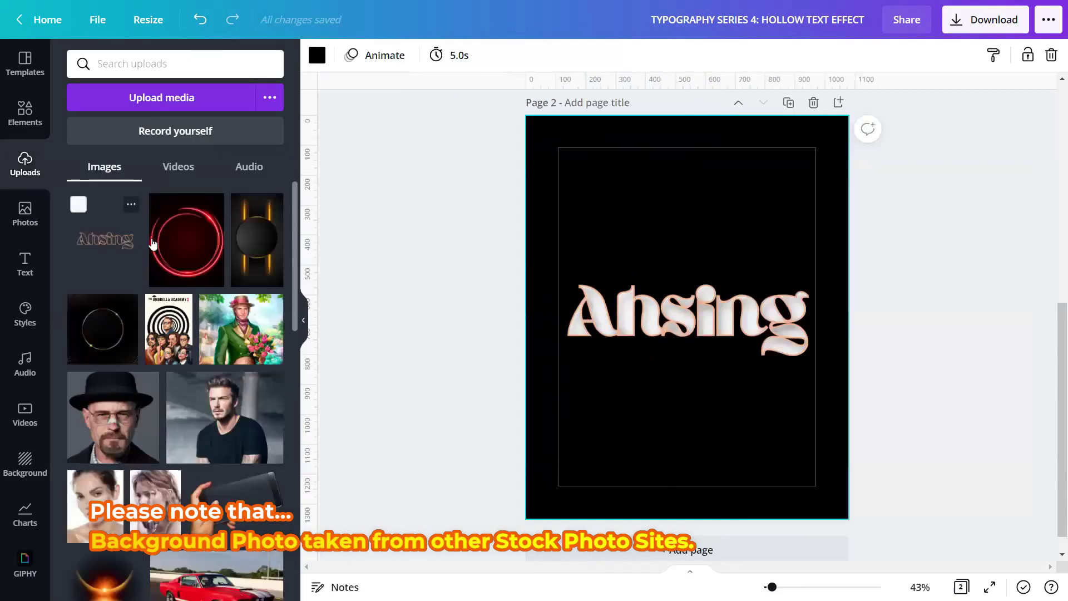
pyautogui.click(184, 234)
pyautogui.click(303, 325)
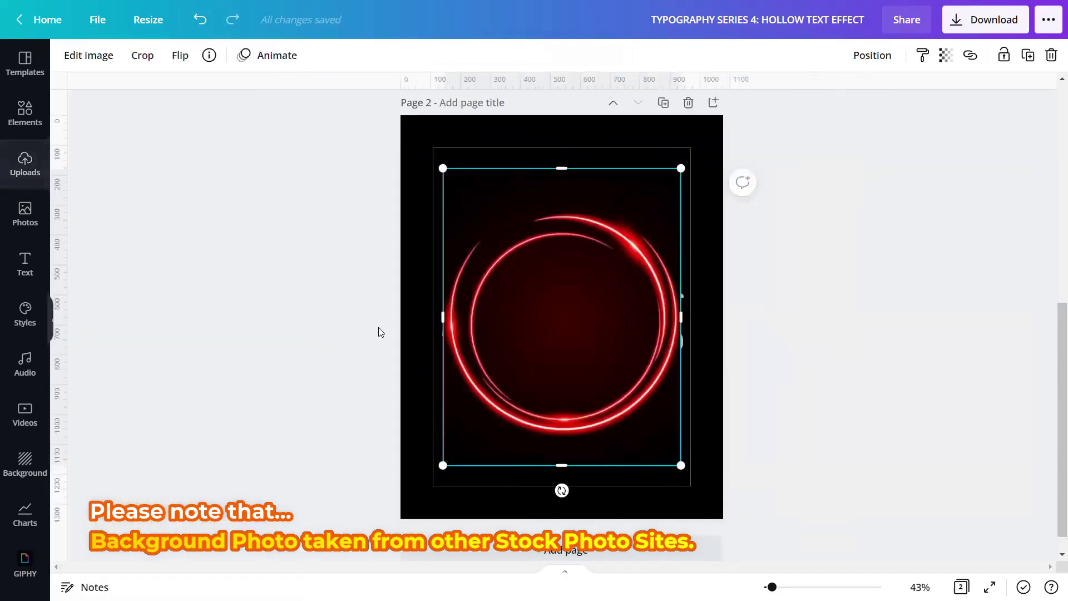
pyautogui.rightClick(575, 328)
pyautogui.click(640, 537)
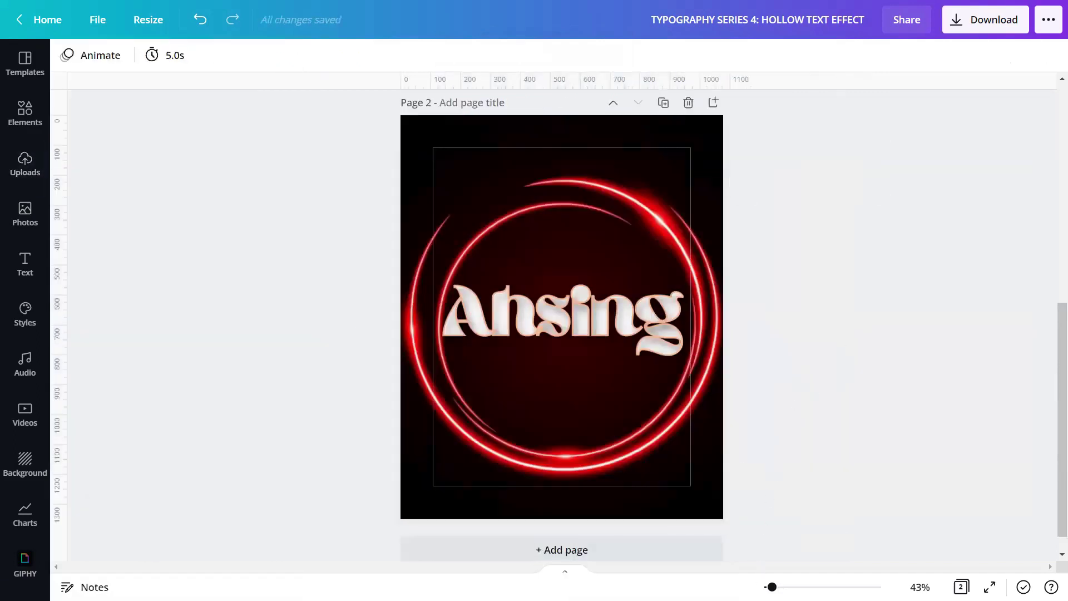
# Move the Ahsing text group slightly down to centre it in the ring.
pyautogui.scroll(2, 637, 429)
pyautogui.scroll(2, 636, 428)
pyautogui.scroll(1, 636, 429)
pyautogui.click(643, 433)
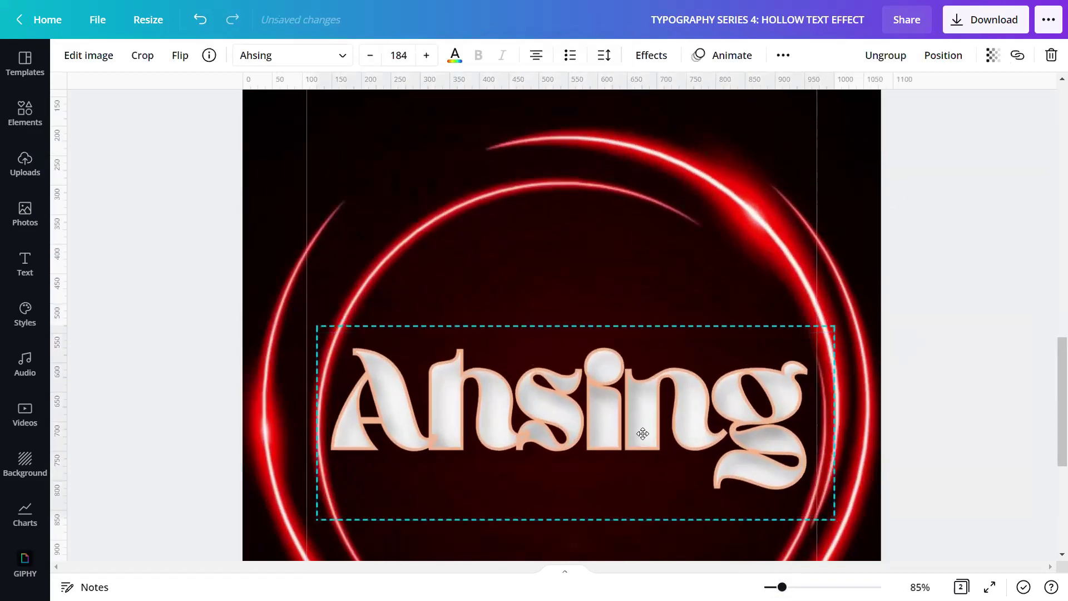
pyautogui.moveTo(643, 433); pyautogui.dragTo(646, 445)
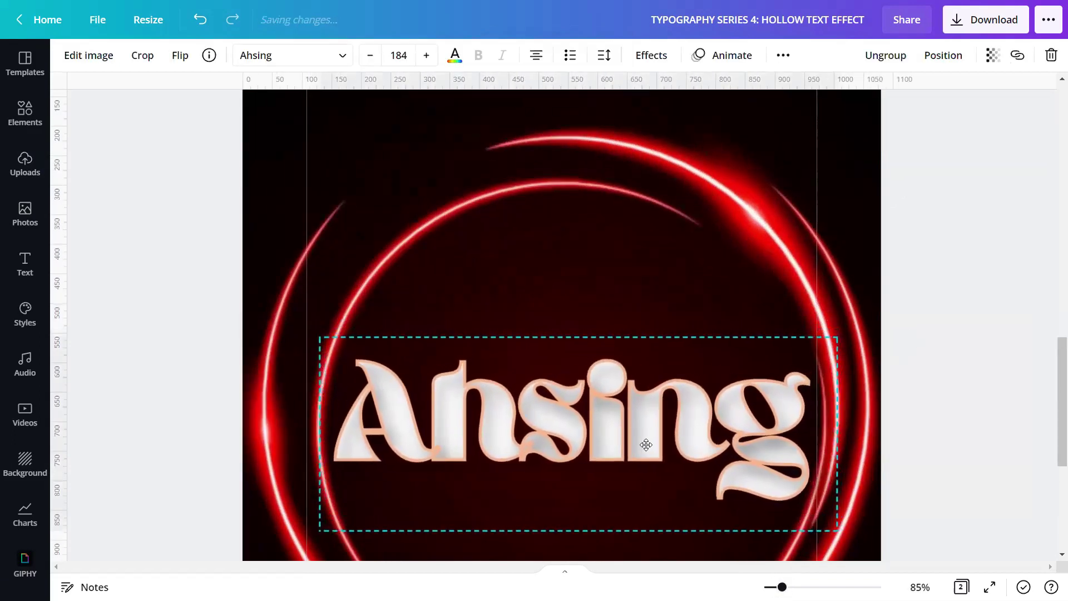
pyautogui.moveTo(646, 444); pyautogui.dragTo(646, 445)
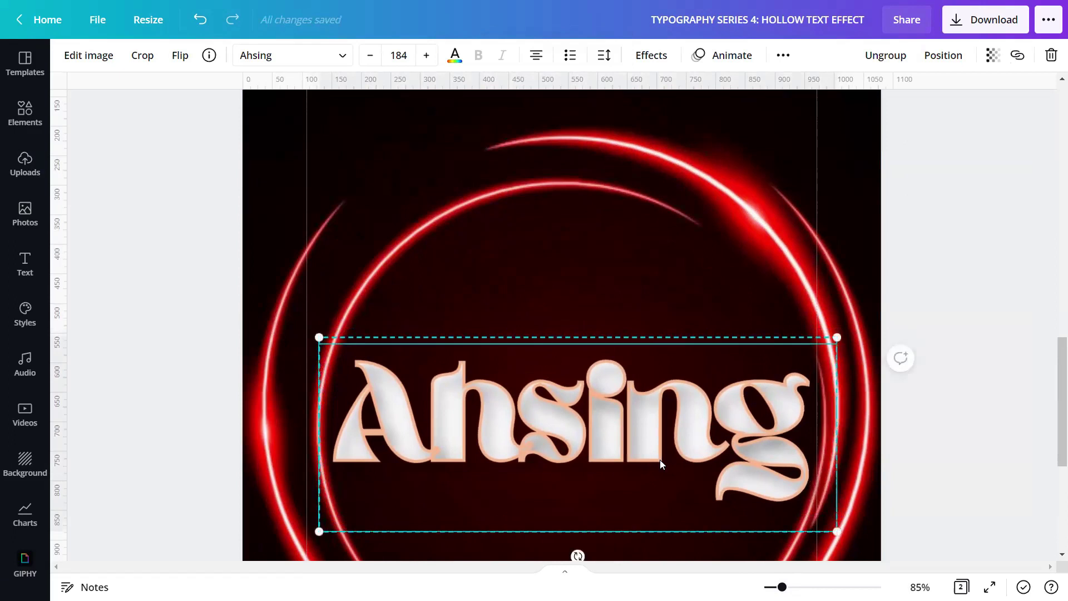
# Preview the finished Ahsing poster full screen.
pyautogui.moveTo(781, 587); pyautogui.dragTo(772, 587)
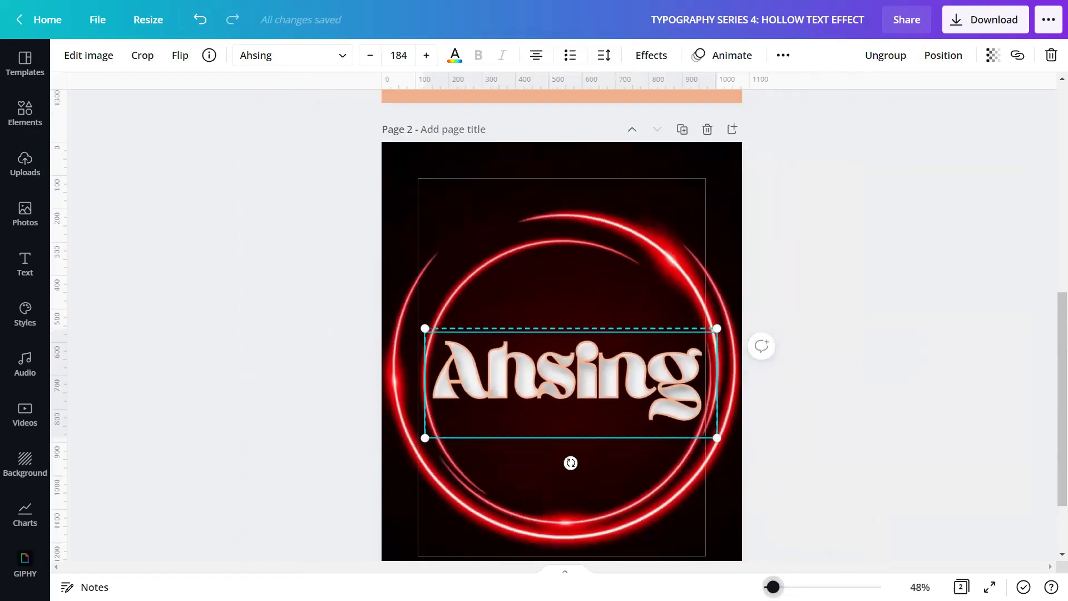
pyautogui.click(845, 536)
pyautogui.click(990, 587)
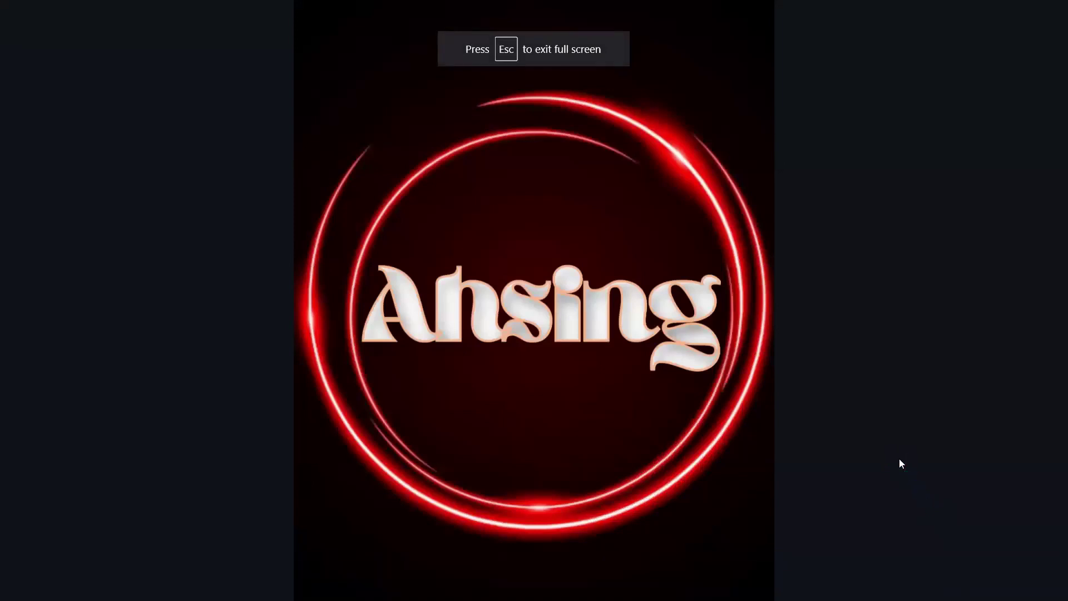
pyautogui.press('Escape')
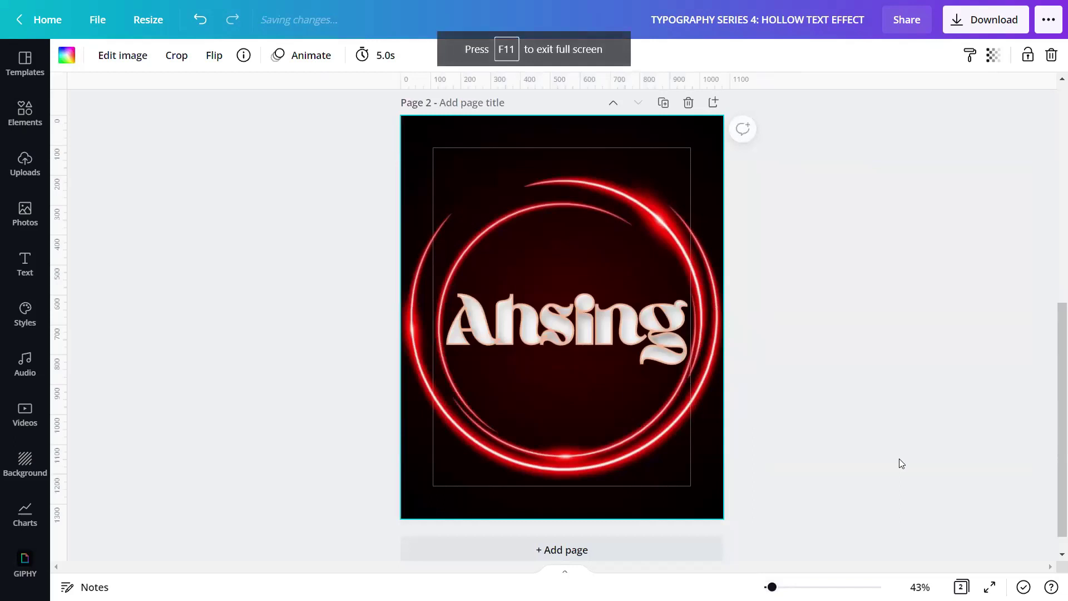
pyautogui.scroll(-1, 826, 426)
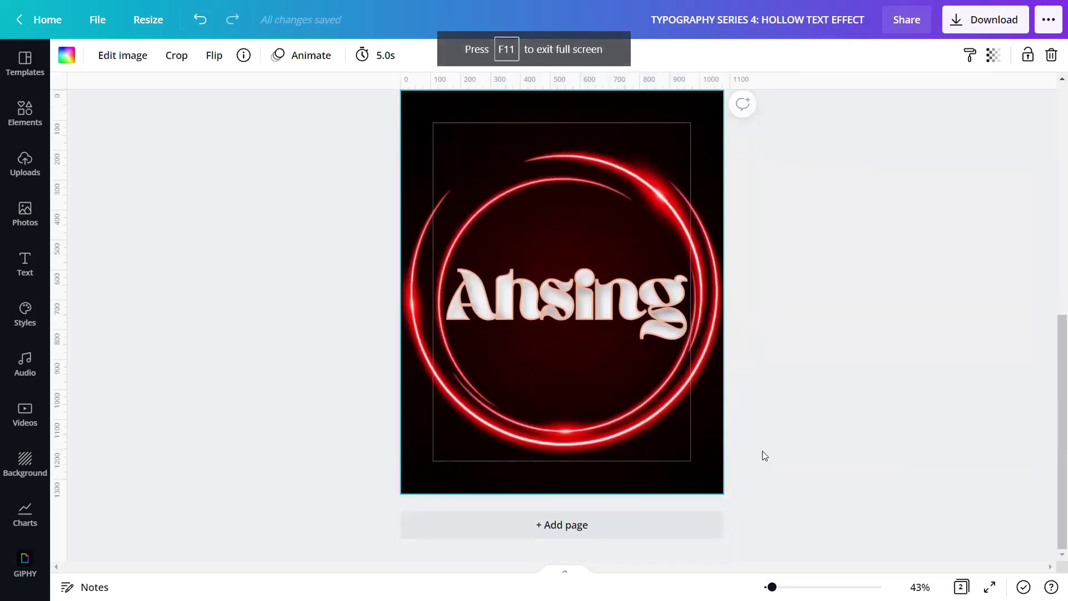
# Add a new page with a heading reading BARA BARA on two lines.
pyautogui.click(651, 527)
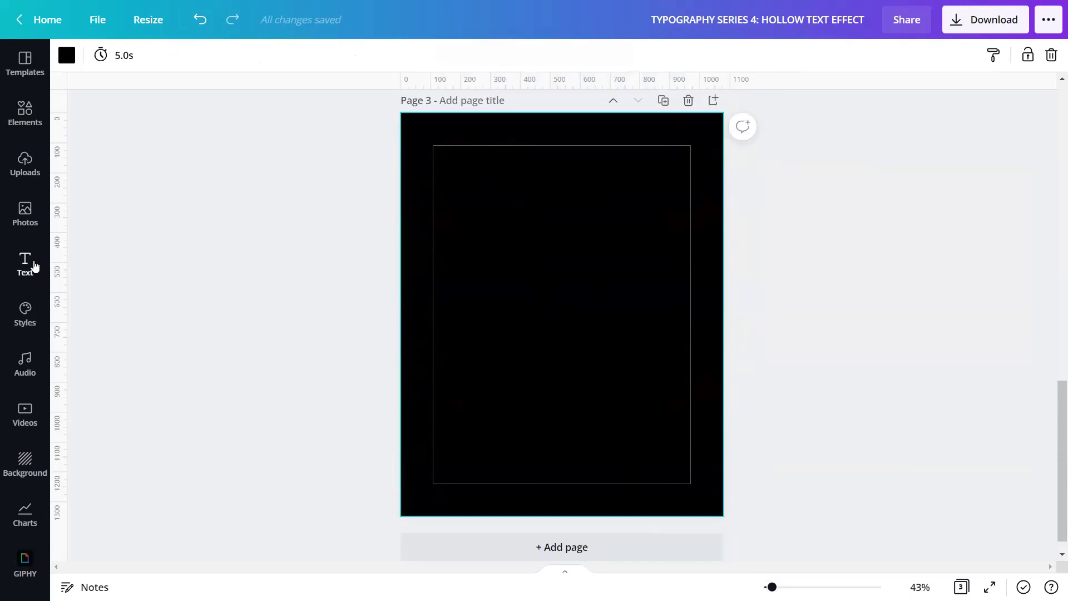
pyautogui.click(35, 266)
pyautogui.click(171, 146)
pyautogui.click(304, 314)
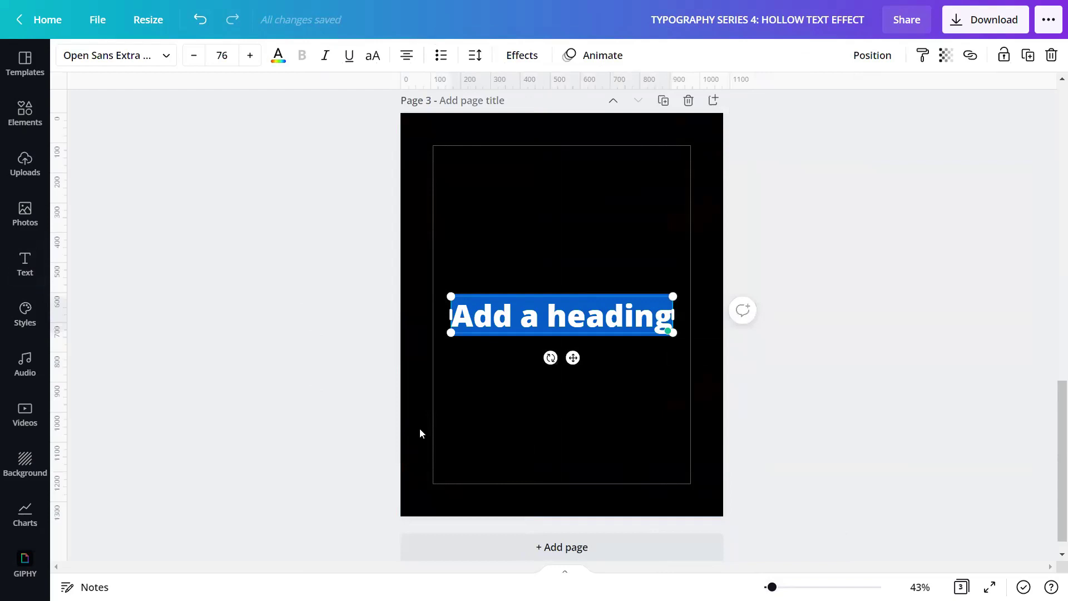
pyautogui.tripleClick(512, 317)
pyautogui.write('BARAR')
pyautogui.press('BackSpace')
pyautogui.write('BARA')
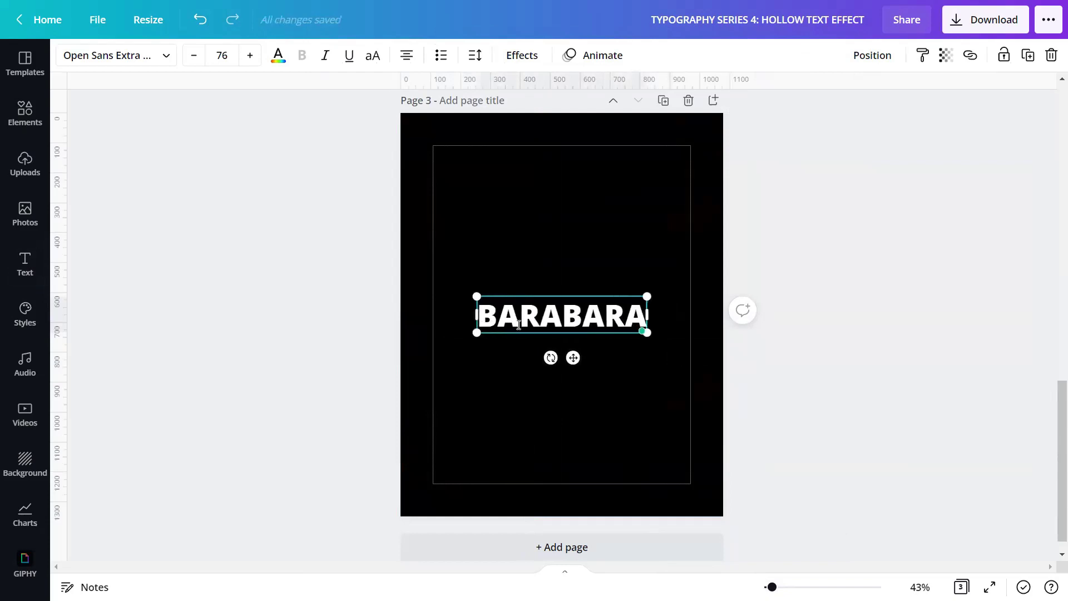
pyautogui.click(563, 310)
pyautogui.press('Return')
# Enlarge the BARA BARA heading to size 170 and centre it.
pyautogui.click(625, 213)
pyautogui.click(571, 322)
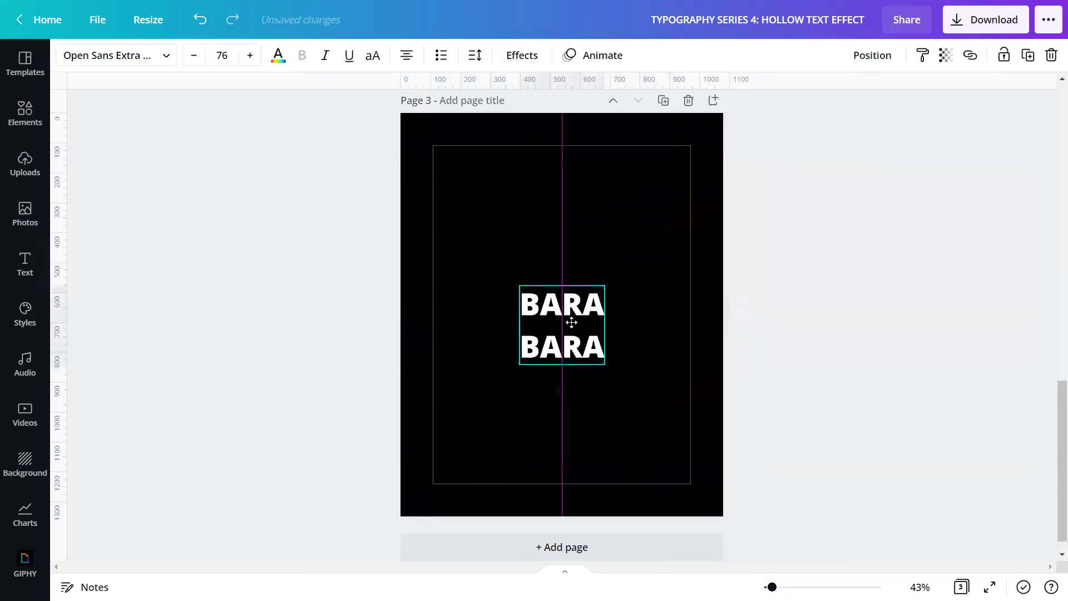
pyautogui.moveTo(572, 322); pyautogui.dragTo(572, 311)
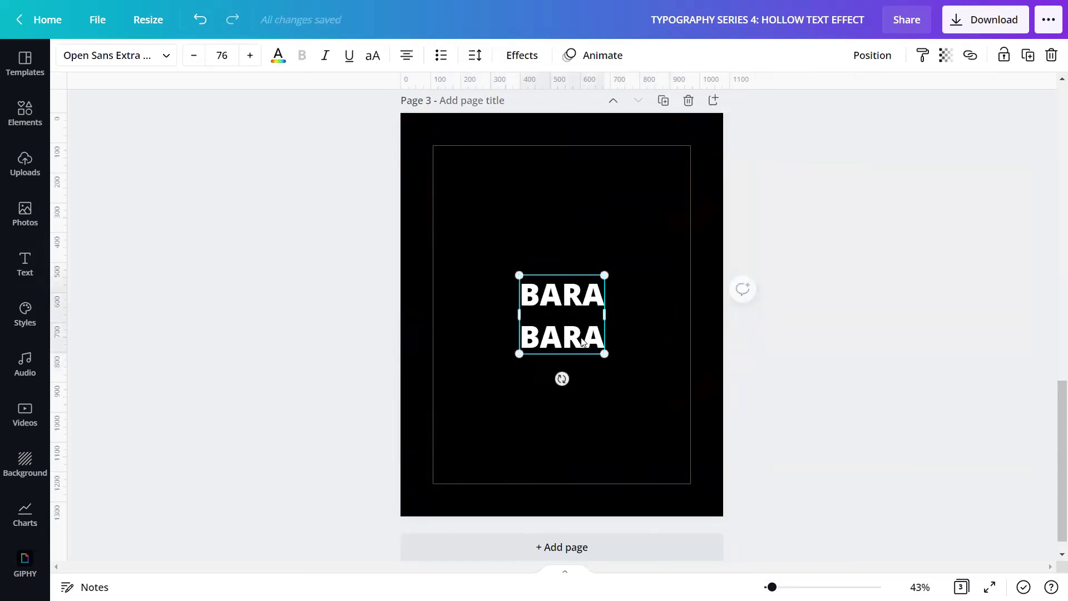
pyautogui.click(638, 416)
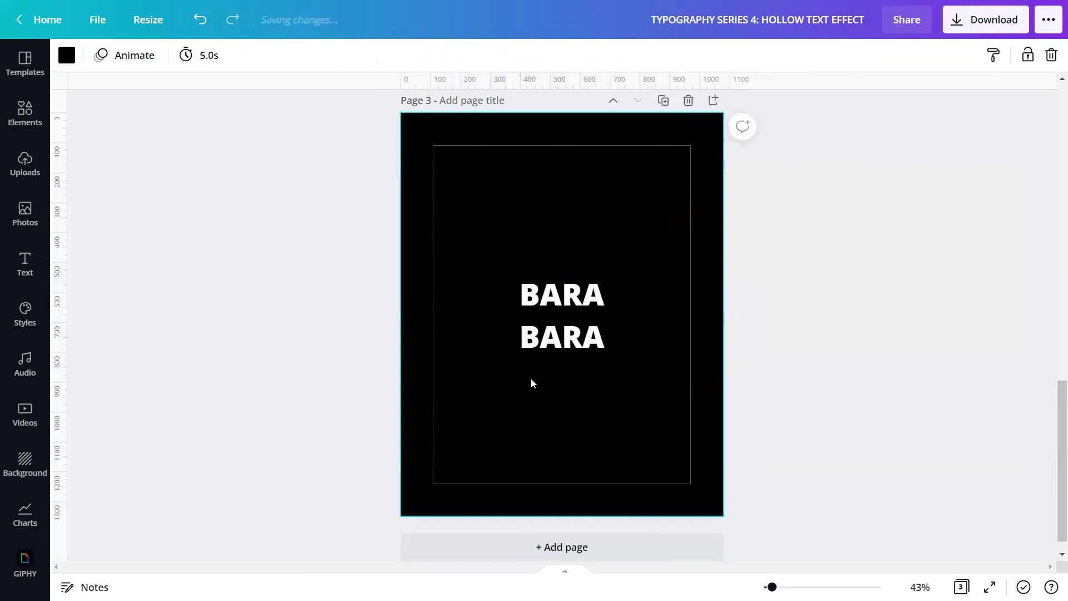
pyautogui.click(526, 348)
pyautogui.moveTo(519, 354); pyautogui.dragTo(460, 411)
pyautogui.moveTo(605, 275)
pyautogui.mouseDown()
pyautogui.moveTo(648, 223)
pyautogui.moveTo(647, 235)
pyautogui.mouseUp()
pyautogui.moveTo(579, 323); pyautogui.dragTo(588, 314)
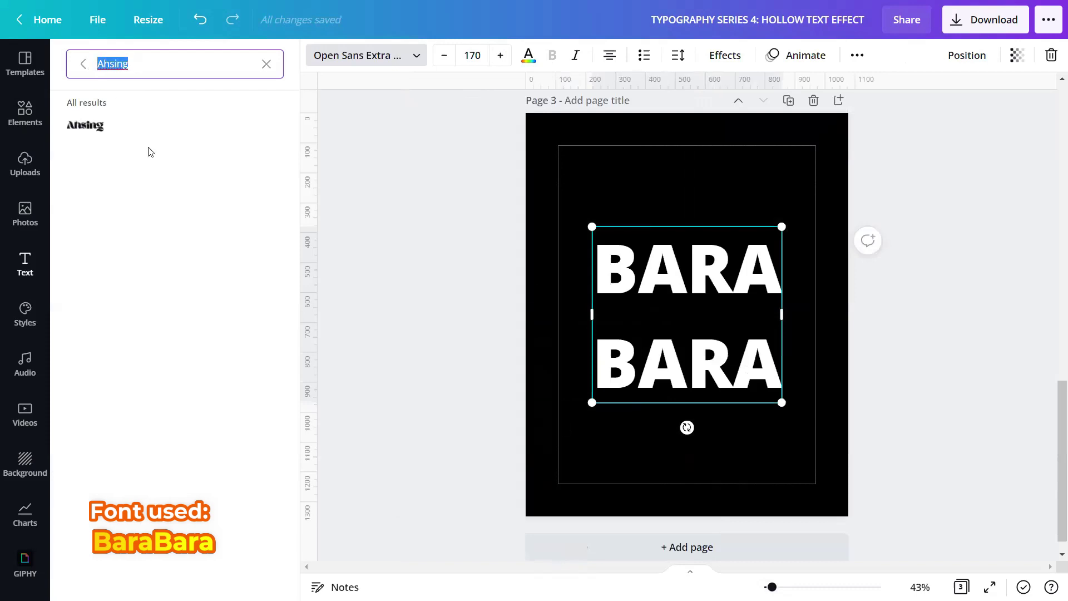
# Set the BARA BARA heading in the Barabara font.
pyautogui.write('BARABARA')
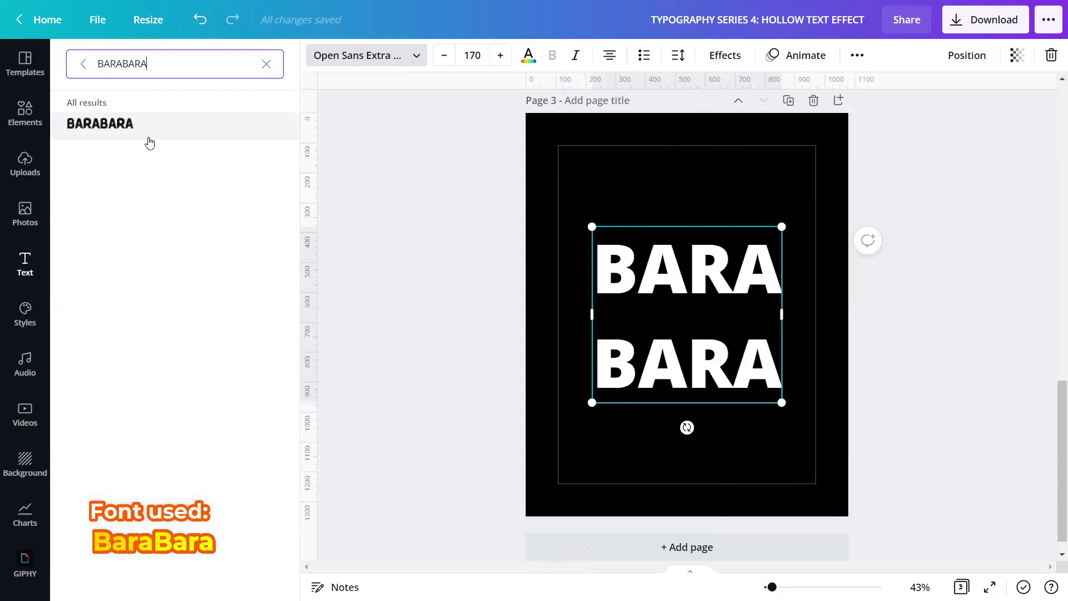
pyautogui.click(150, 127)
pyautogui.click(421, 111)
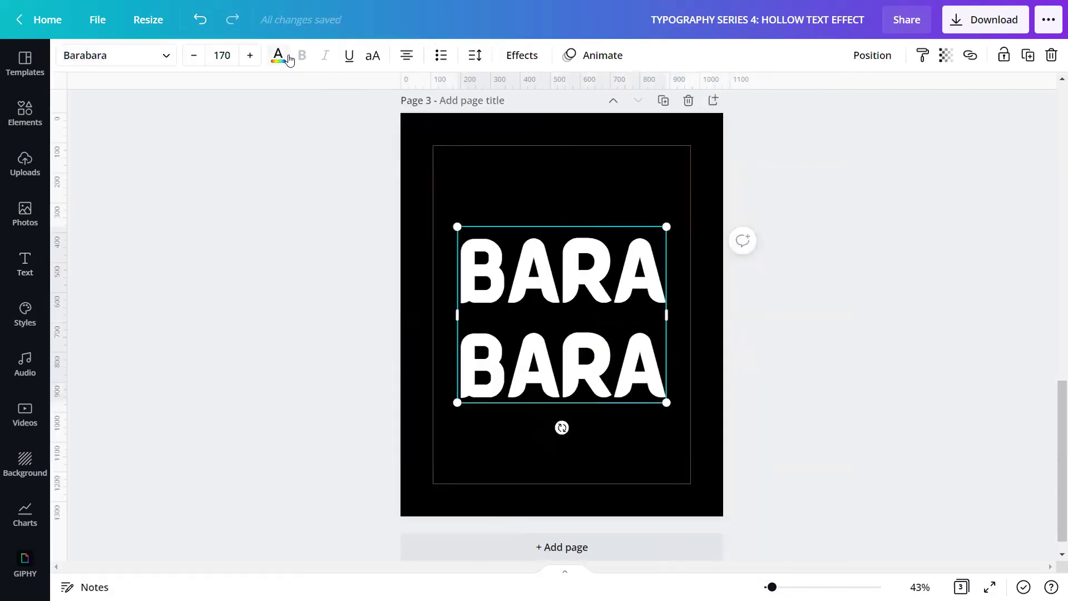
# Tighten the heading's line spacing to 1.1 and anchor the text to the middle.
pyautogui.click(476, 58)
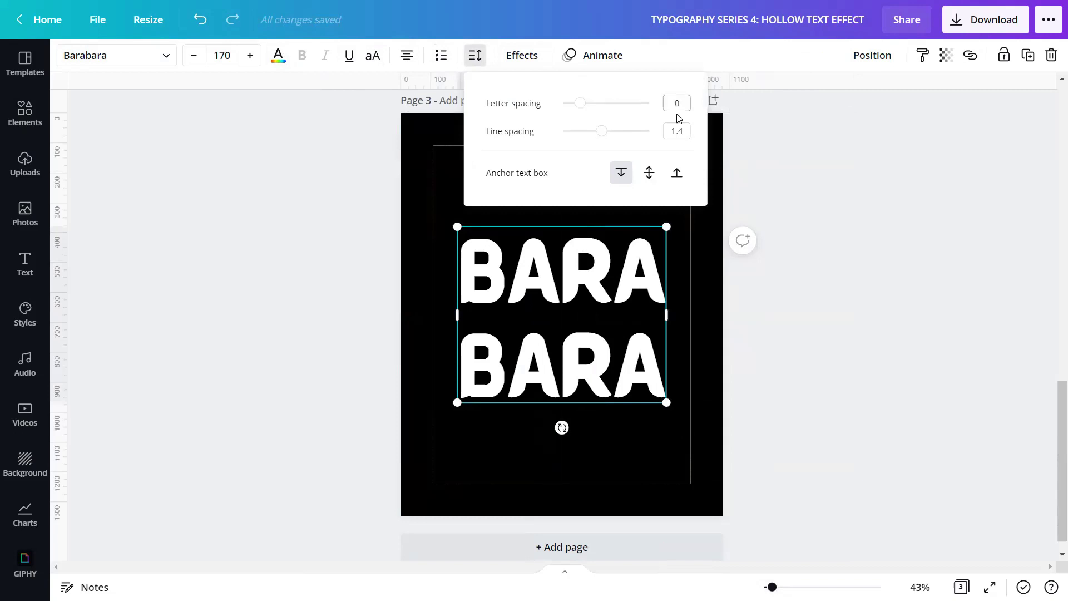
pyautogui.click(682, 136)
pyautogui.write('1')
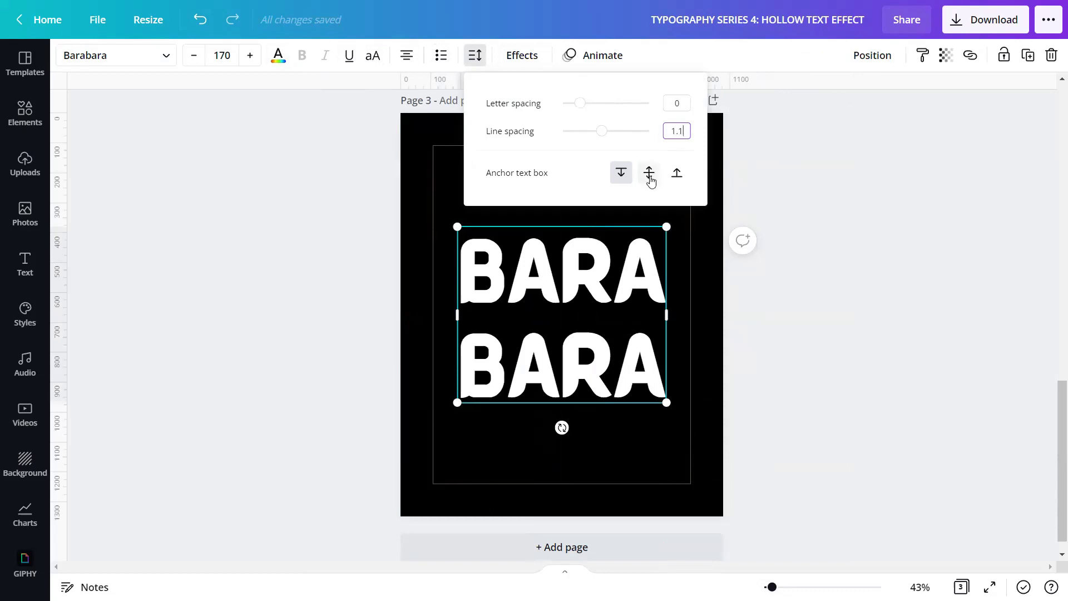
pyautogui.click(649, 174)
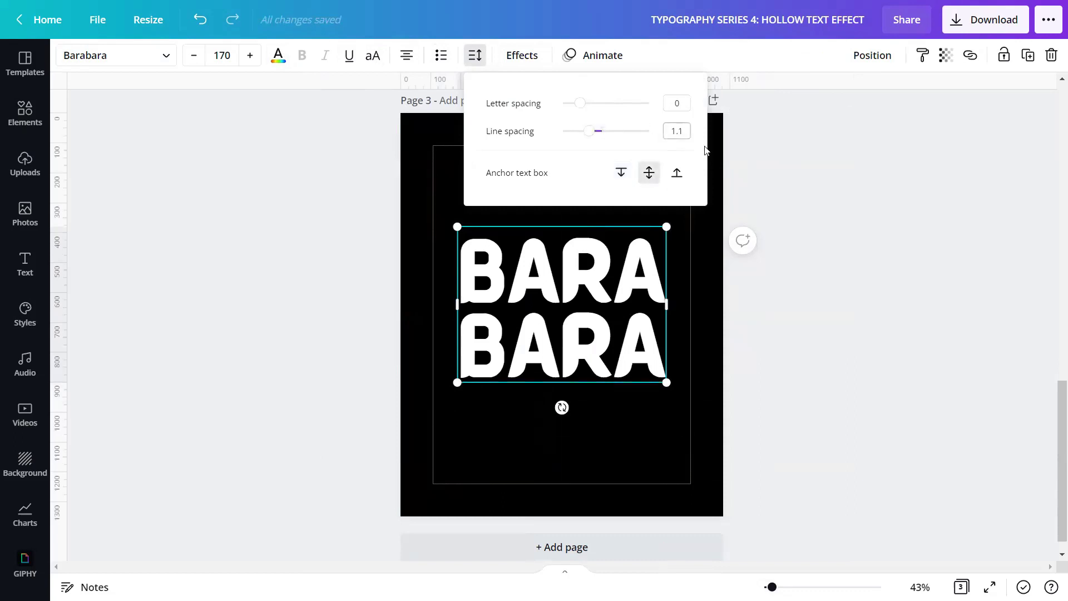
pyautogui.click(818, 250)
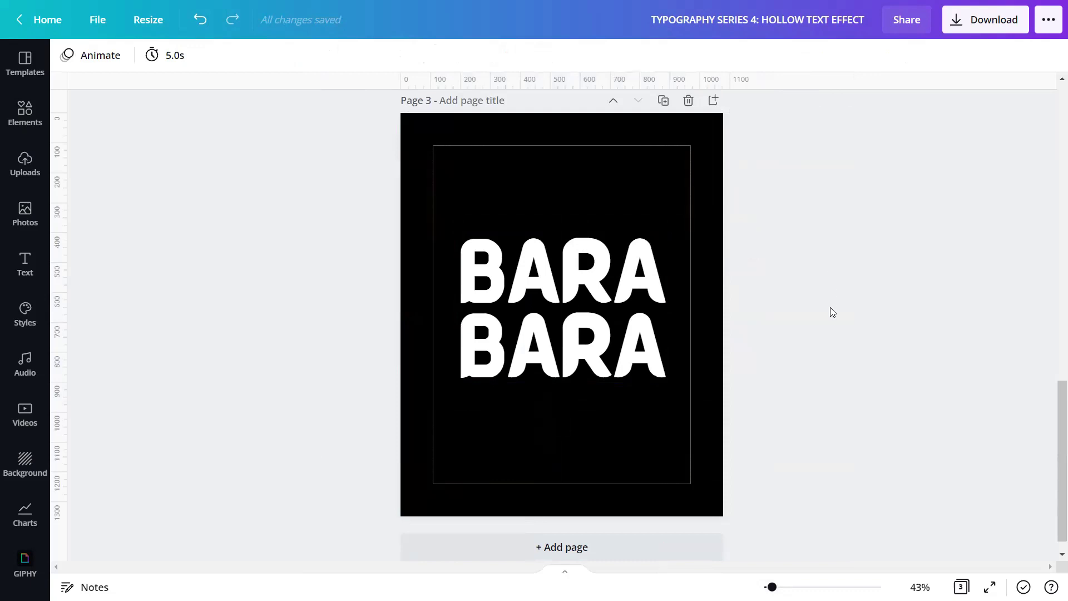
pyautogui.click(631, 298)
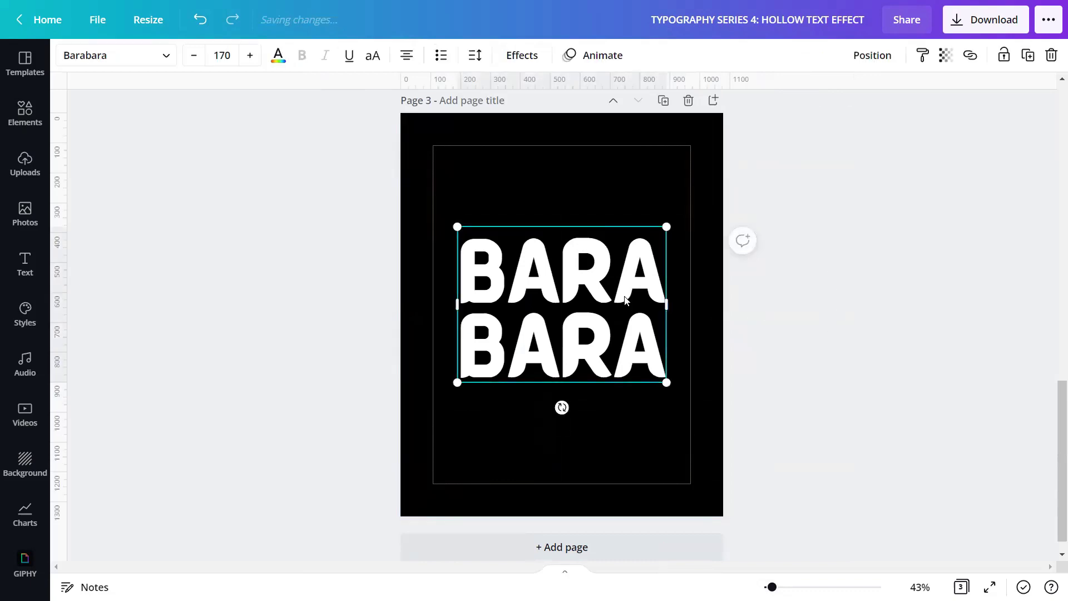
pyautogui.click(278, 64)
# Colour the BARA BARA heading bright yellow-green #DFFE02.
pyautogui.click(239, 58)
pyautogui.write('#')
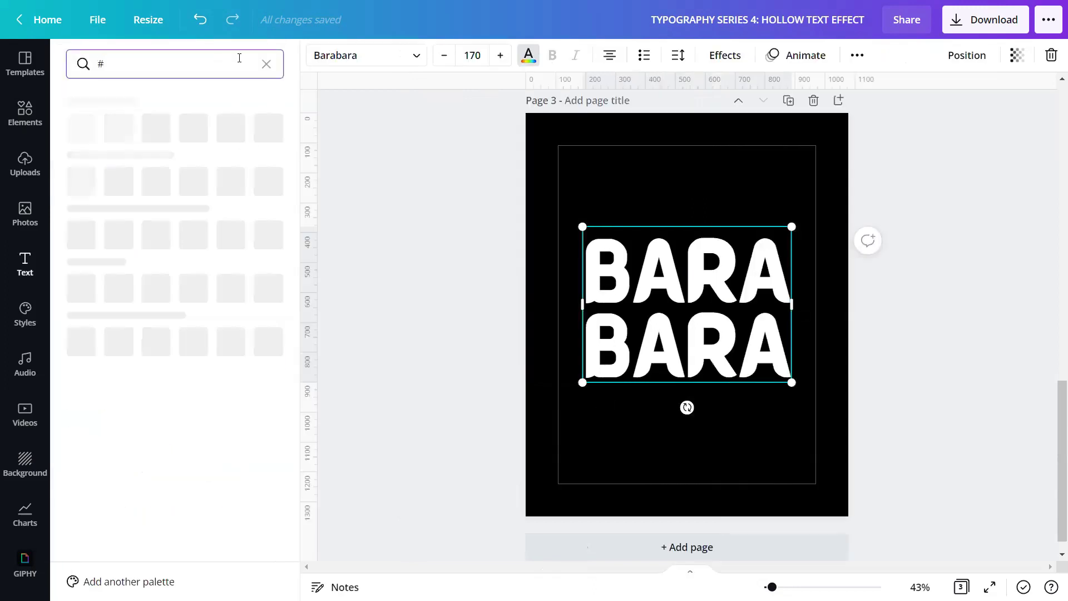
pyautogui.write('DFFE02')
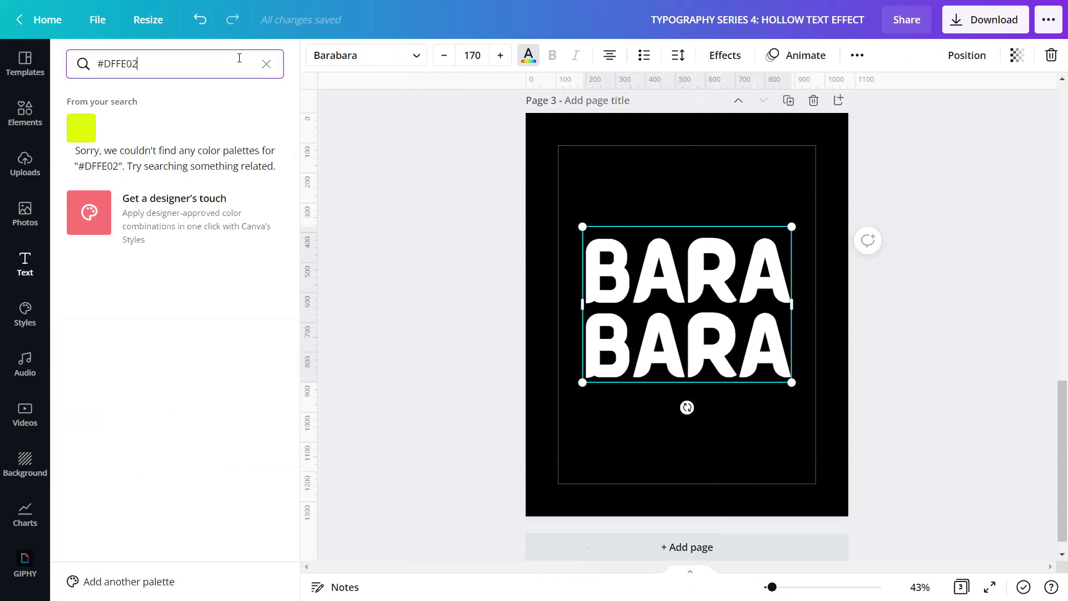
pyautogui.click(81, 129)
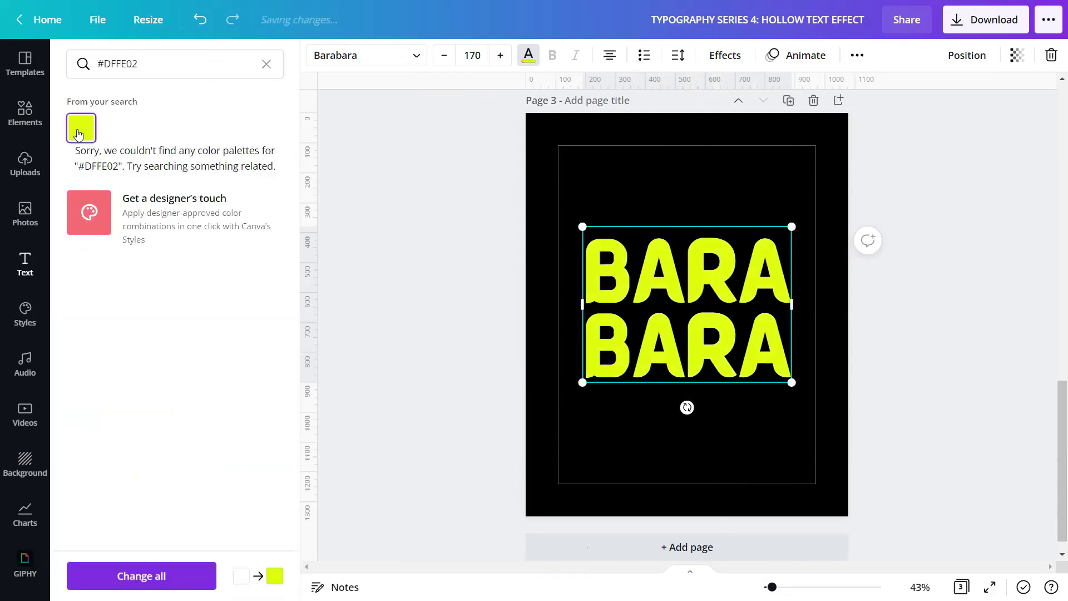
pyautogui.press('Escape')
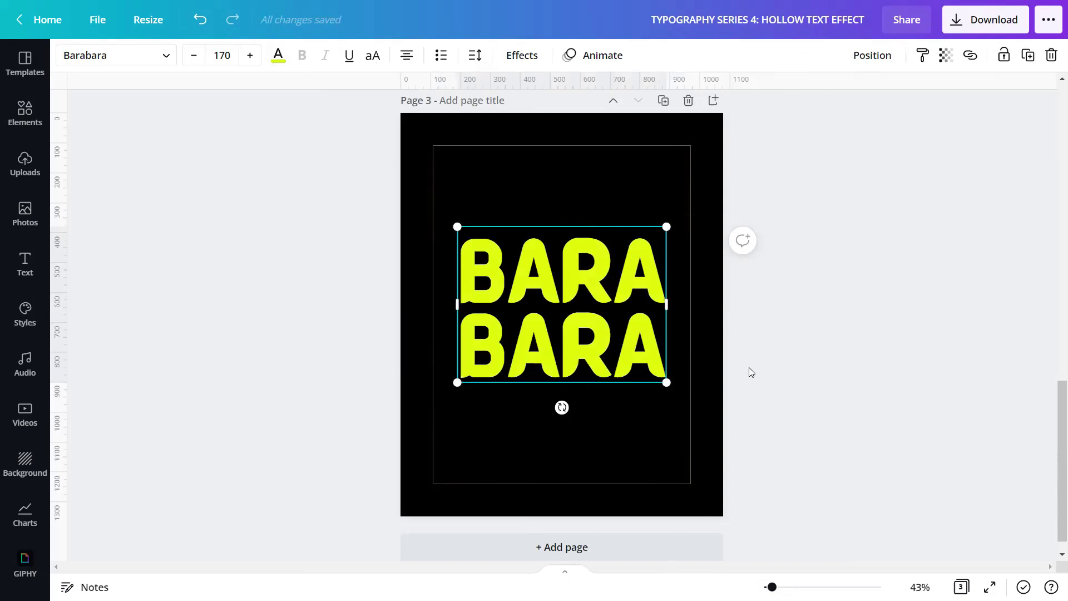
pyautogui.click(763, 367)
# Duplicate page 3 and recolour the Page 4 BARA BARA text to green #7ED957.
pyautogui.click(663, 100)
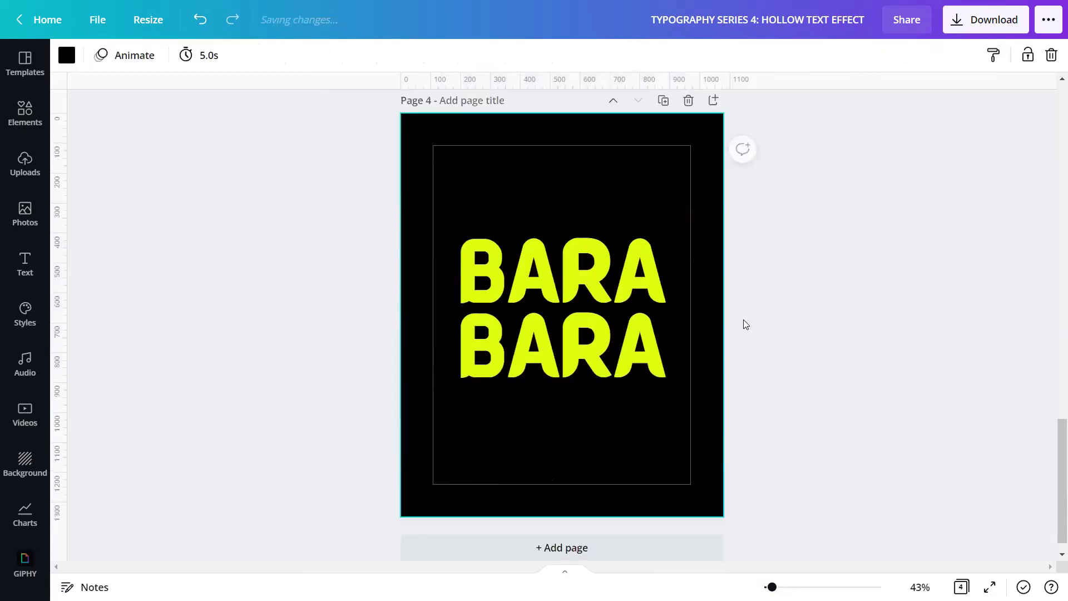
pyautogui.click(571, 310)
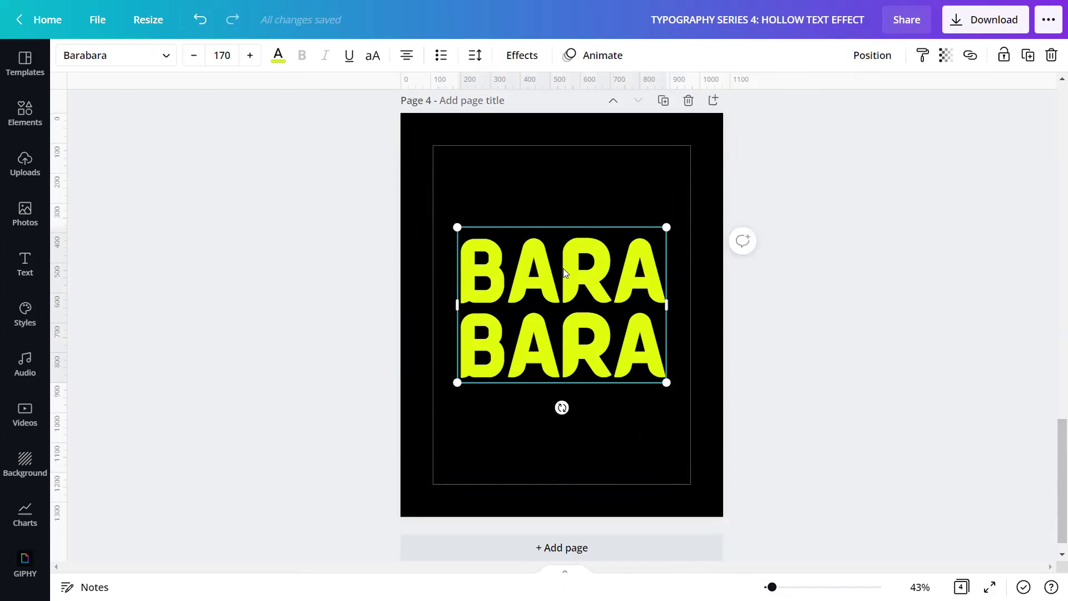
pyautogui.click(279, 56)
pyautogui.click(266, 63)
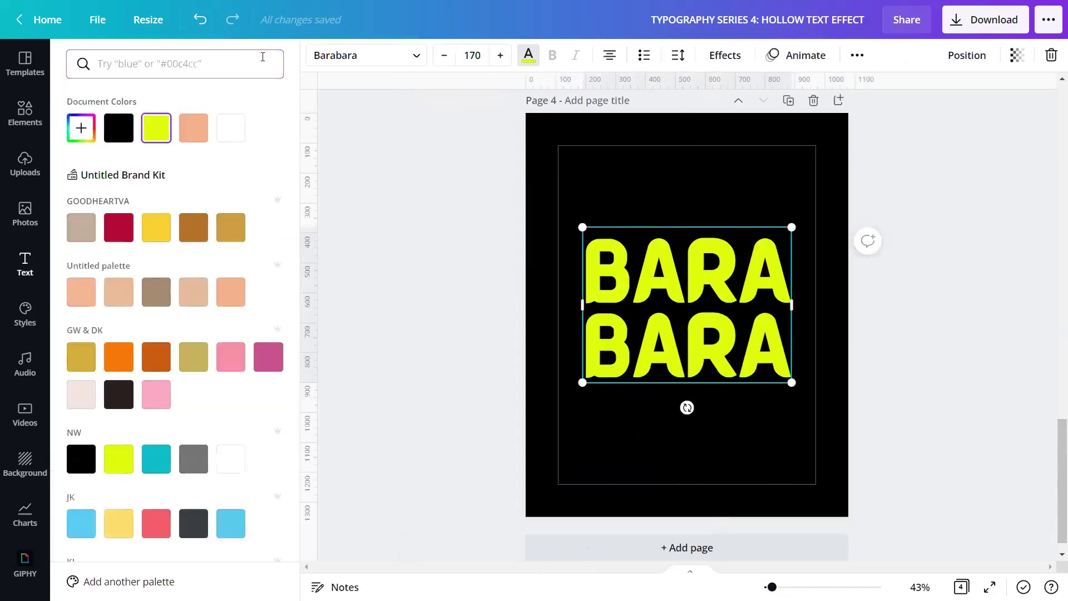
pyautogui.click(220, 65)
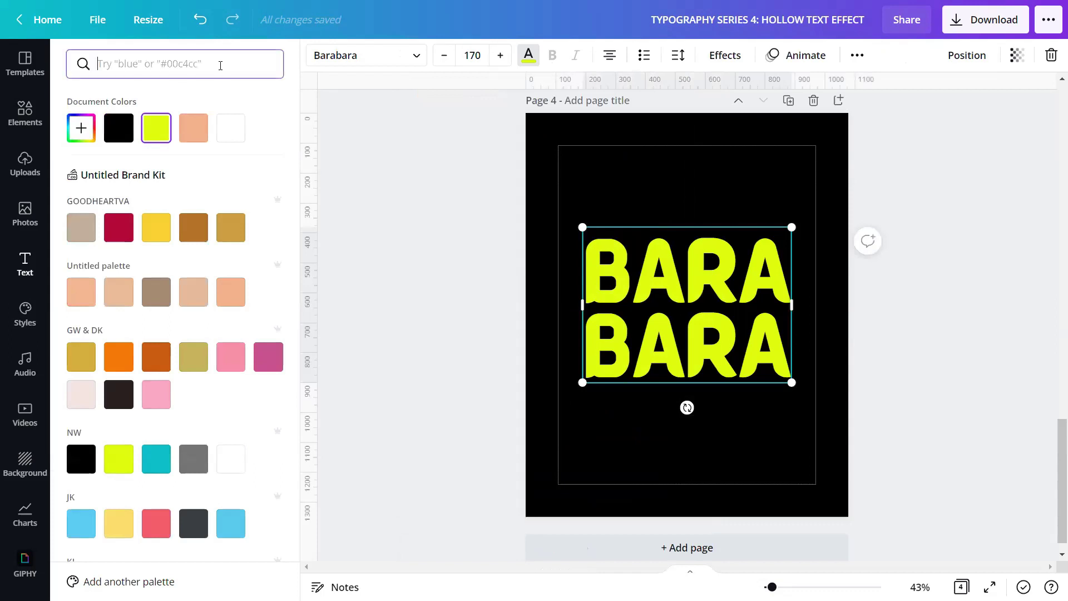
pyautogui.write('#')
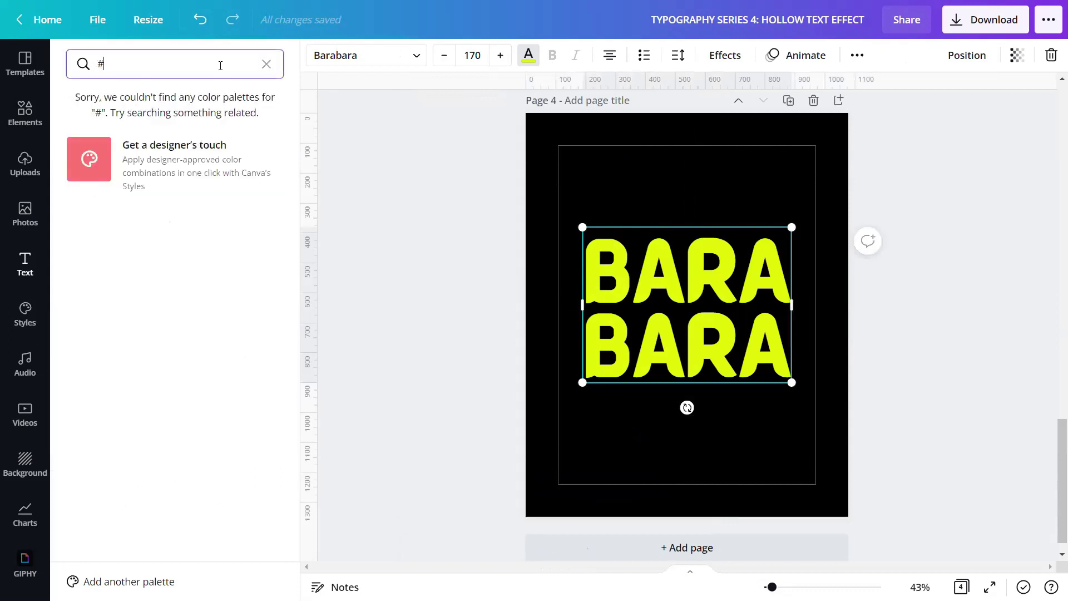
pyautogui.write('7ED')
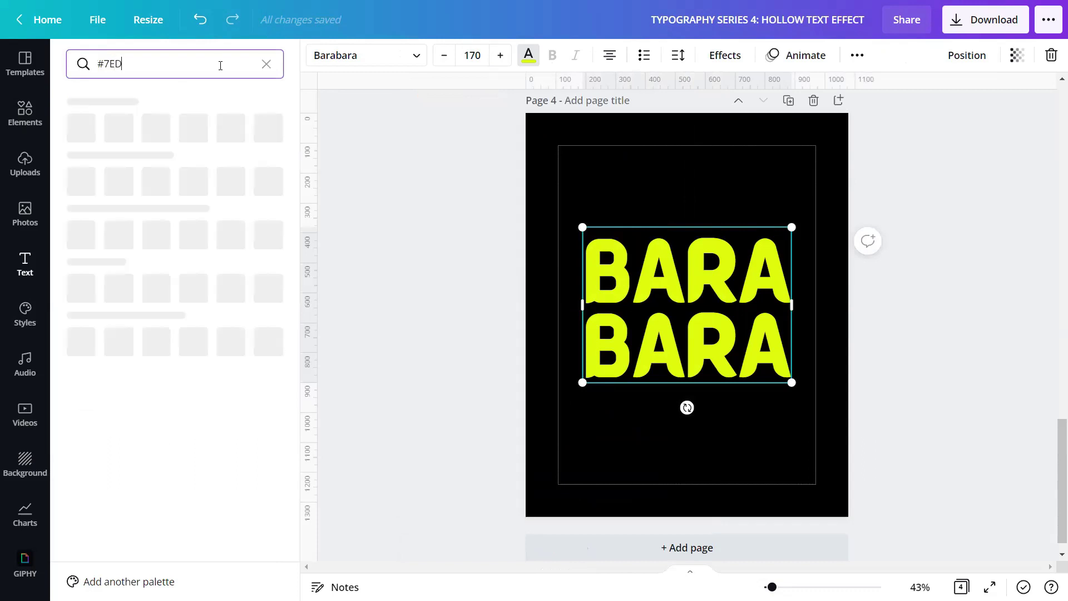
pyautogui.write('957')
pyautogui.click(81, 128)
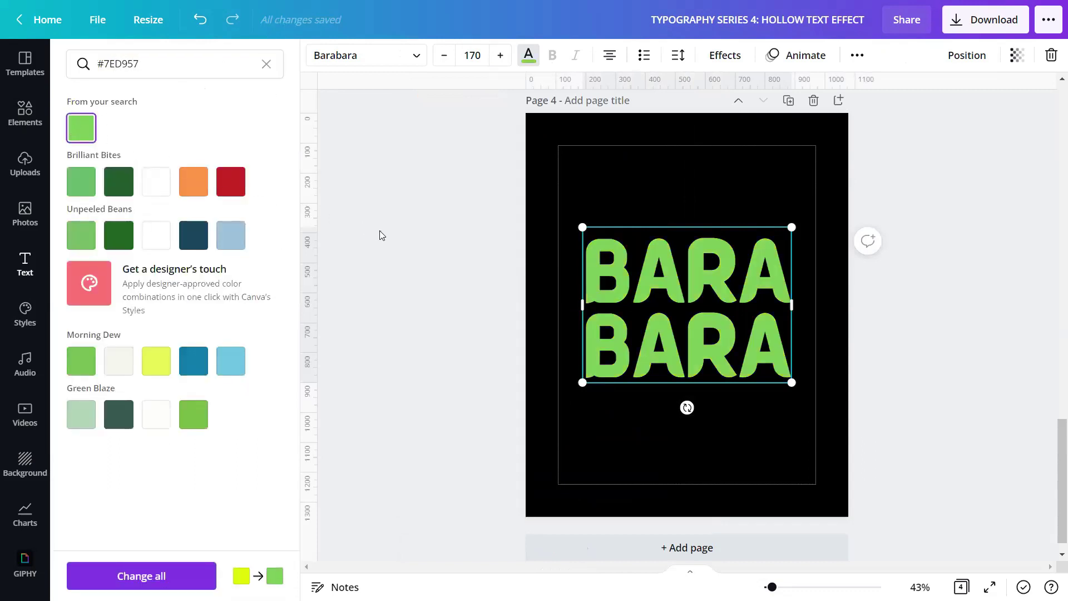
pyautogui.press('Escape')
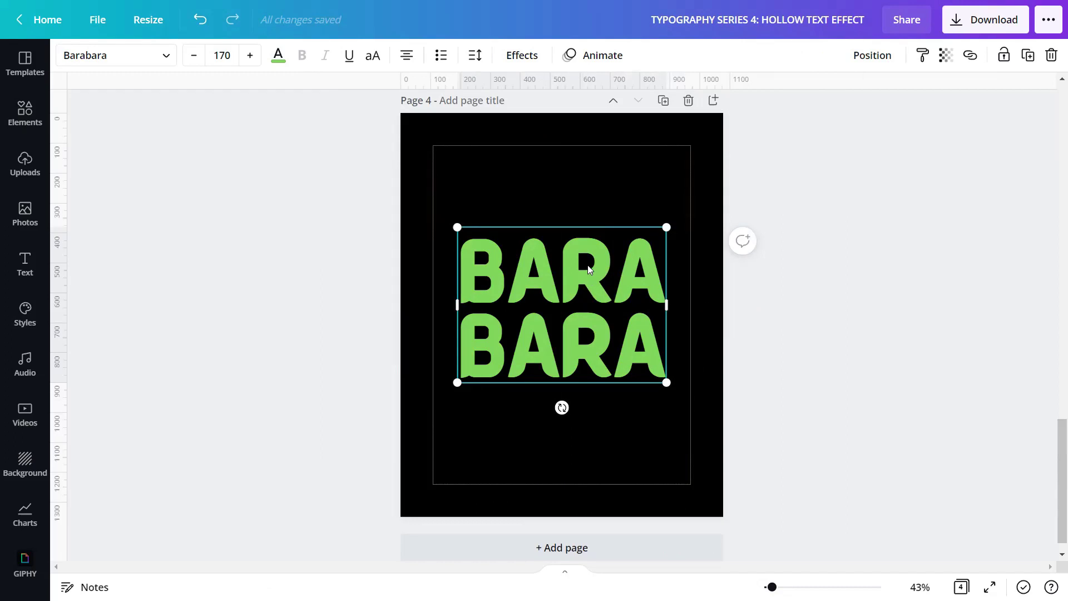
# Apply the Hollow effect at thickness 50 to the green BARA BARA heading.
pyautogui.click(522, 56)
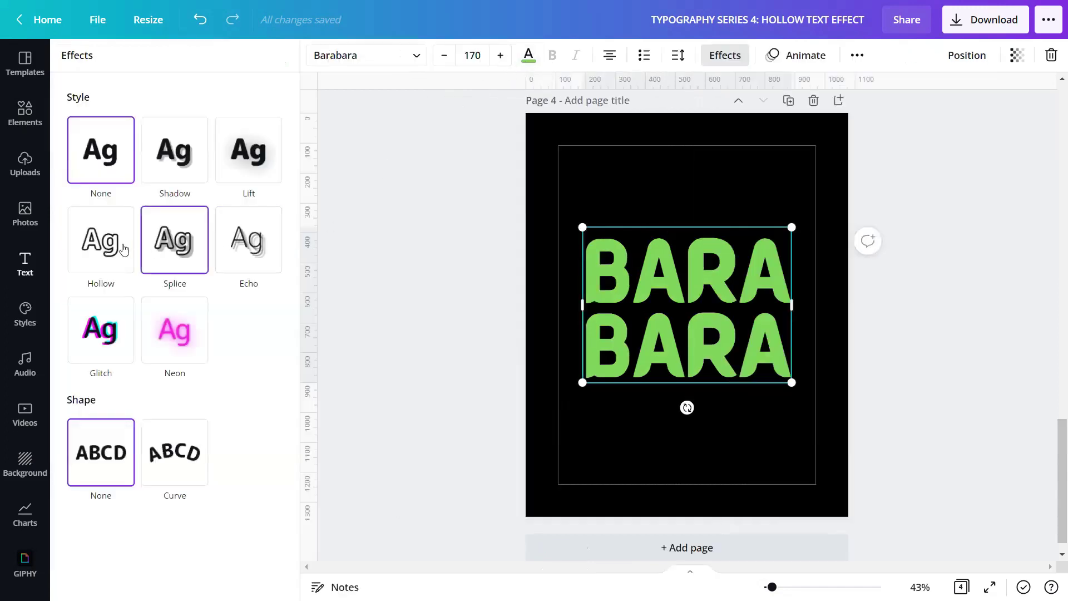
pyautogui.click(97, 250)
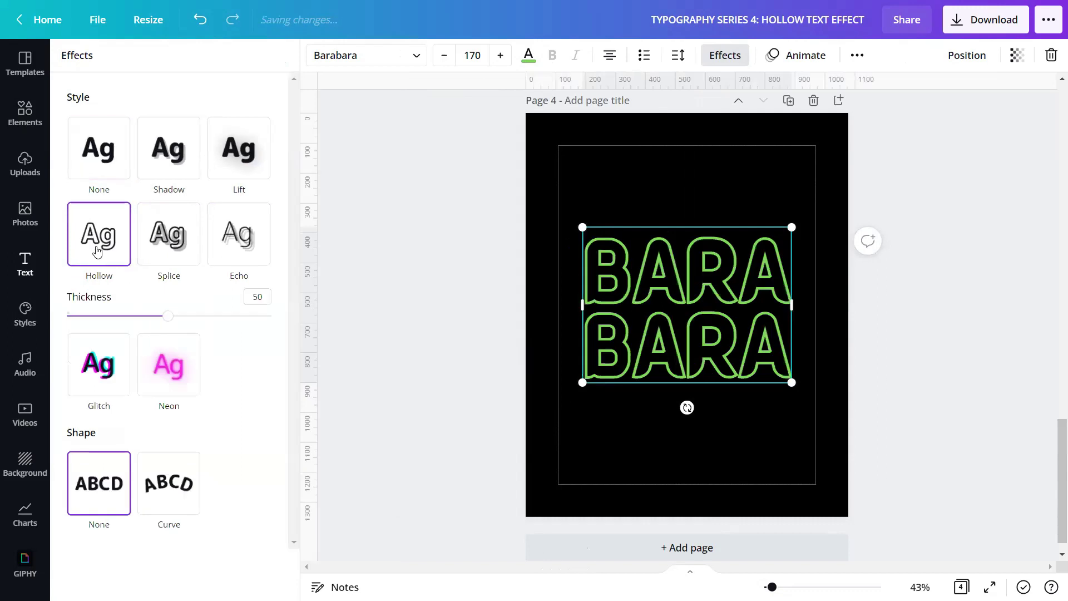
pyautogui.click(261, 303)
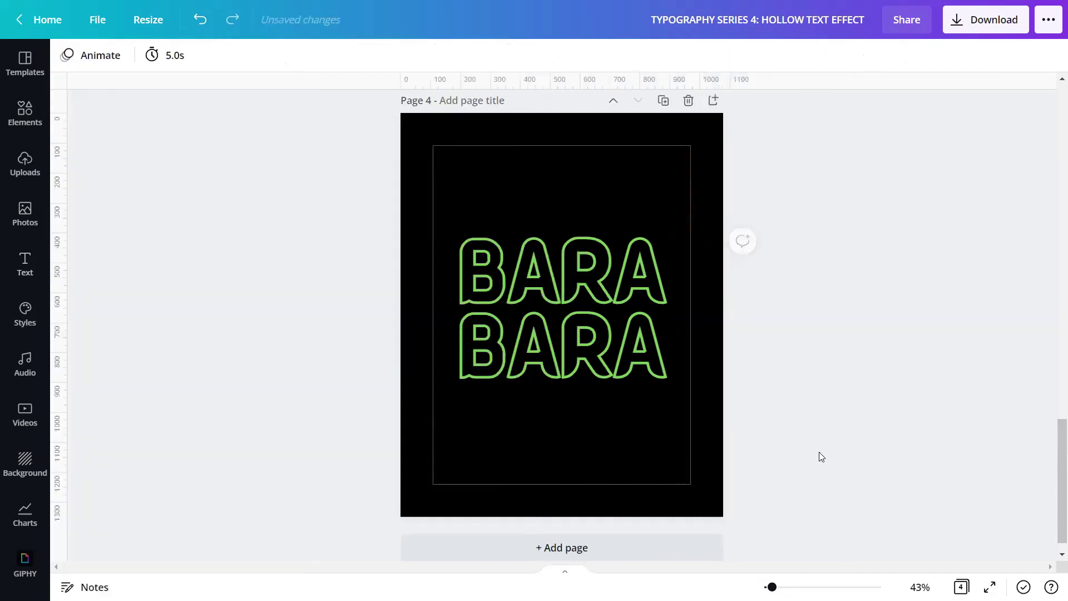
pyautogui.click(819, 457)
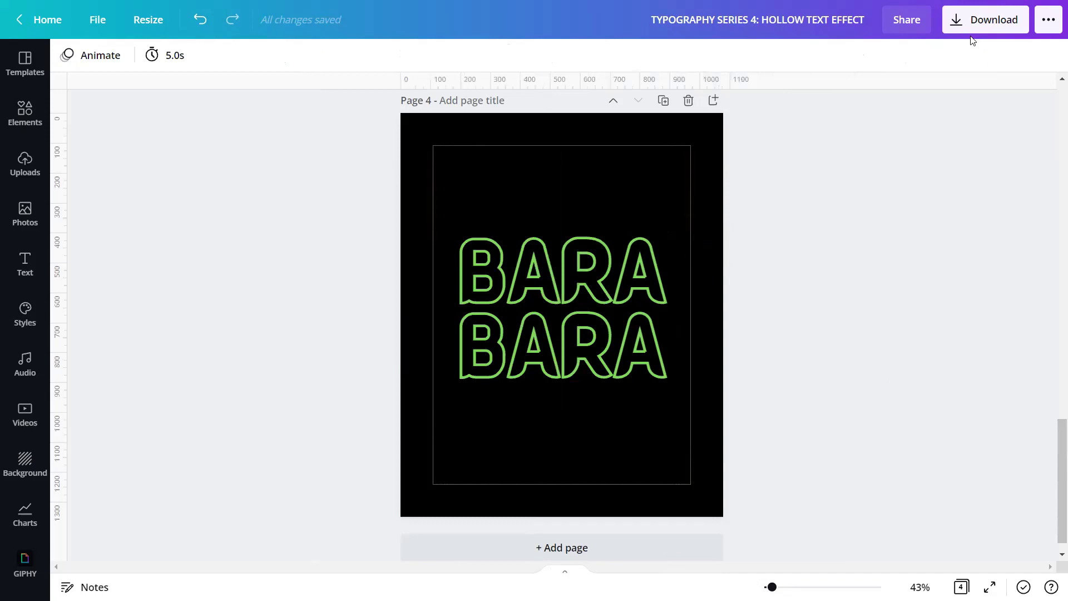
# Download Page 3 as a 3× PNG with a transparent background.
pyautogui.click(980, 25)
pyautogui.doubleClick(1037, 149)
pyautogui.write('3')
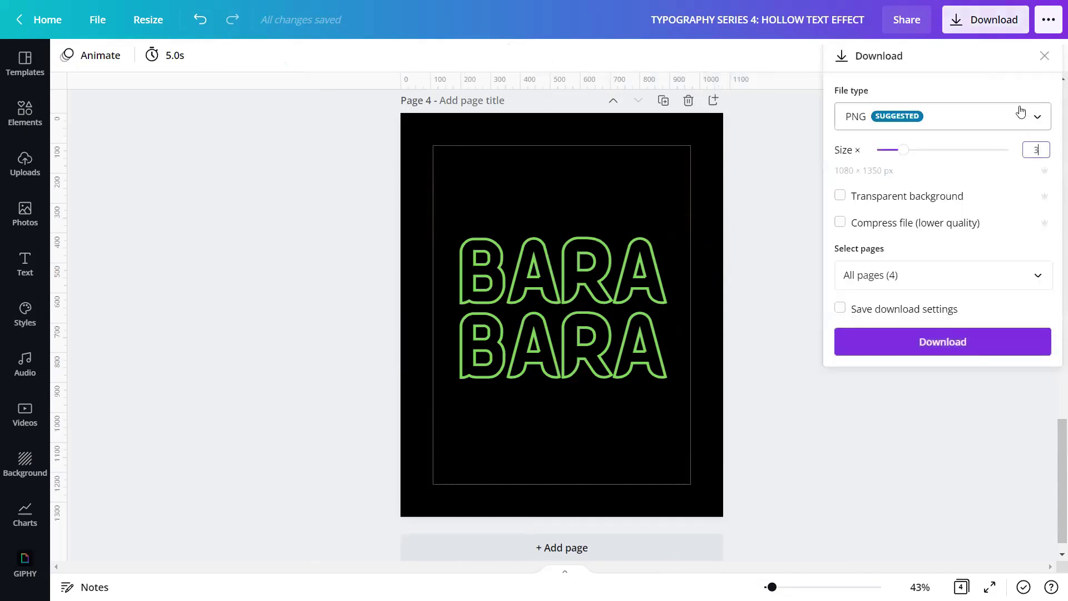
pyautogui.click(940, 207)
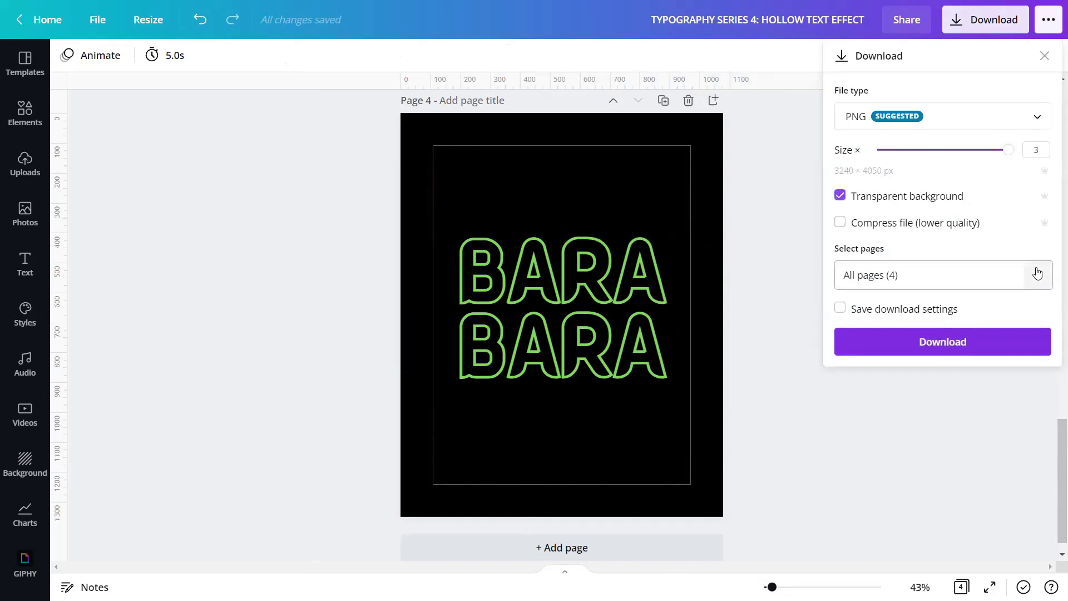
pyautogui.click(1032, 274)
pyautogui.click(1025, 432)
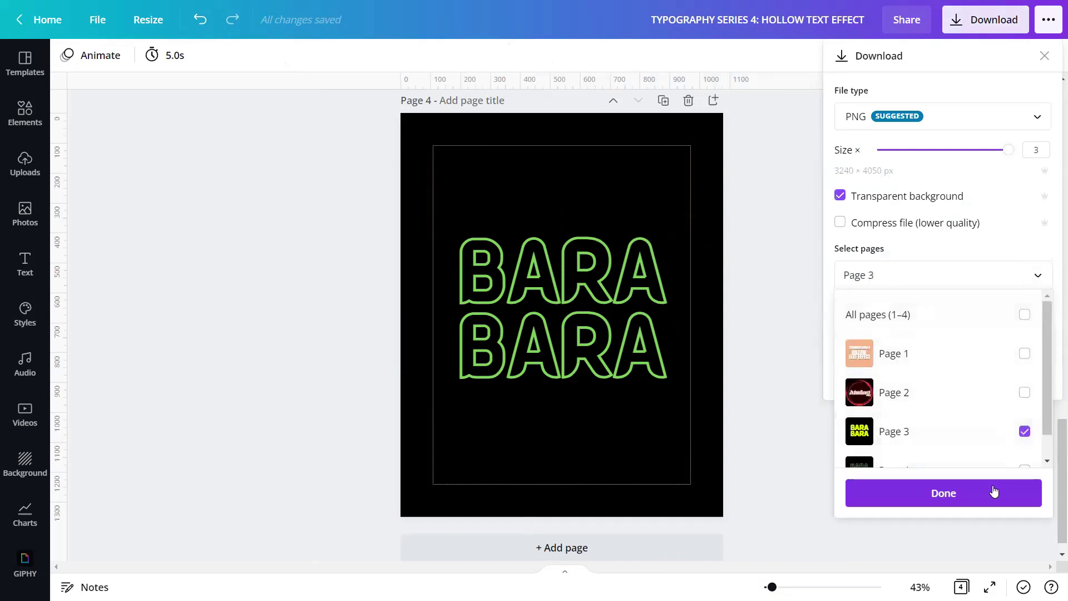
pyautogui.click(994, 492)
pyautogui.click(977, 342)
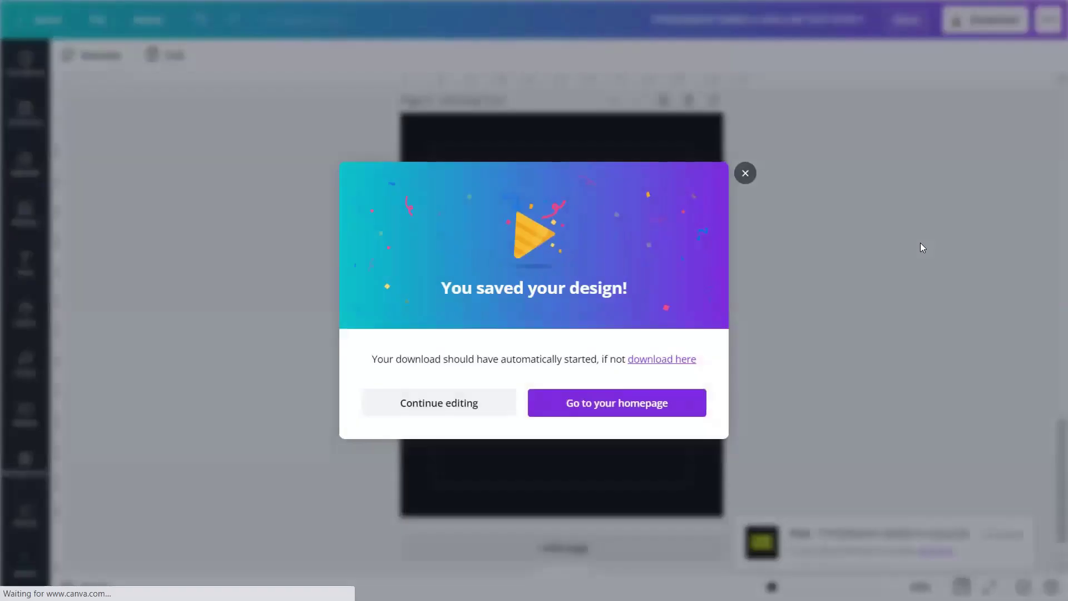
pyautogui.click(745, 173)
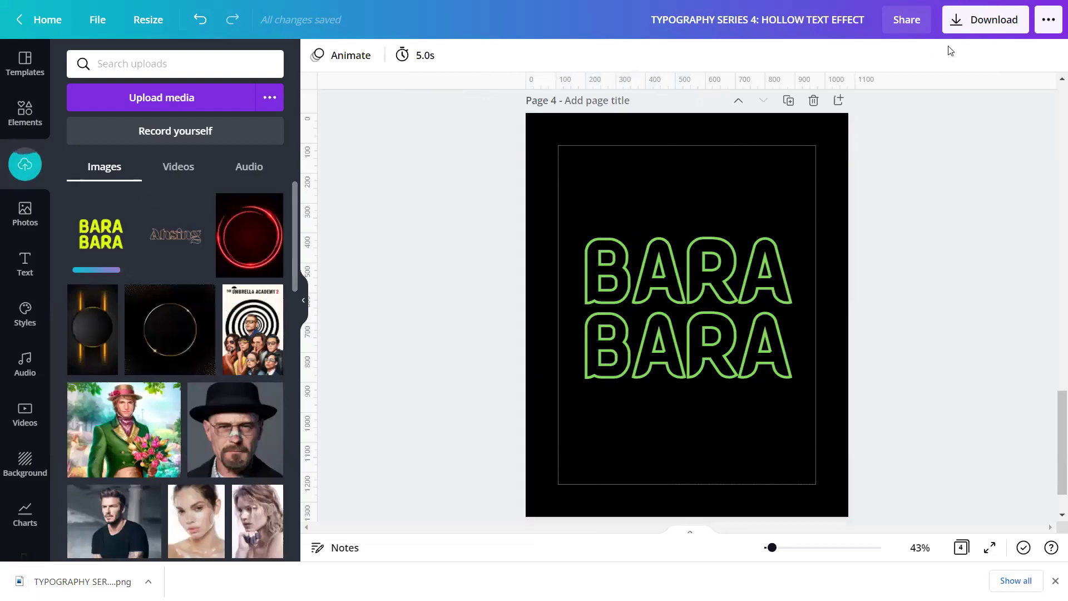
# Download Page 4 as a 3× PNG with a transparent background.
pyautogui.click(985, 20)
pyautogui.doubleClick(1036, 146)
pyautogui.write('3')
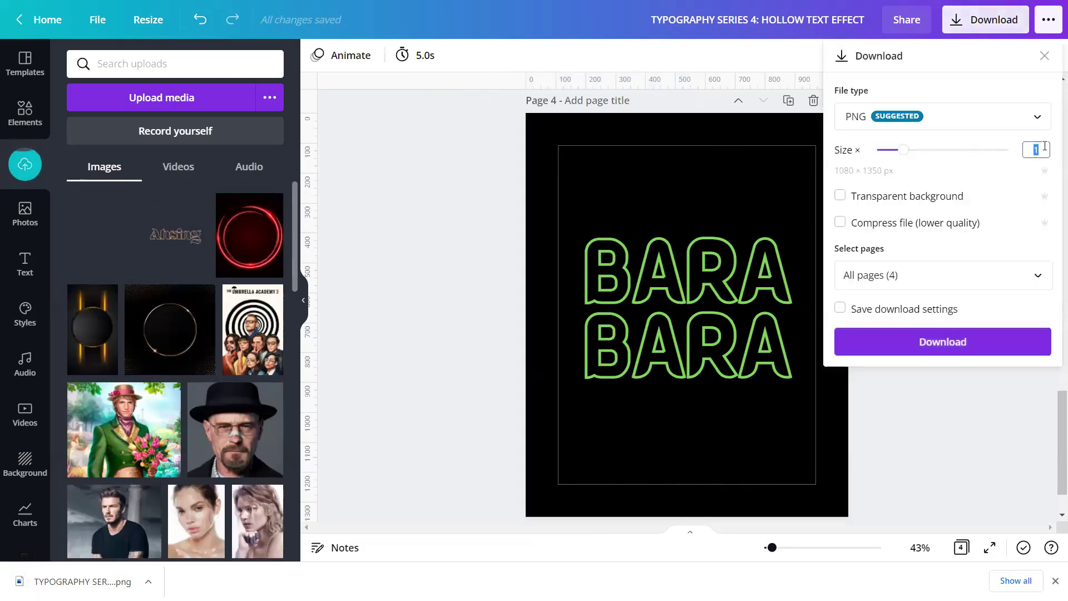
pyautogui.click(841, 197)
pyautogui.click(1037, 275)
pyautogui.scroll(-1, 1003, 416)
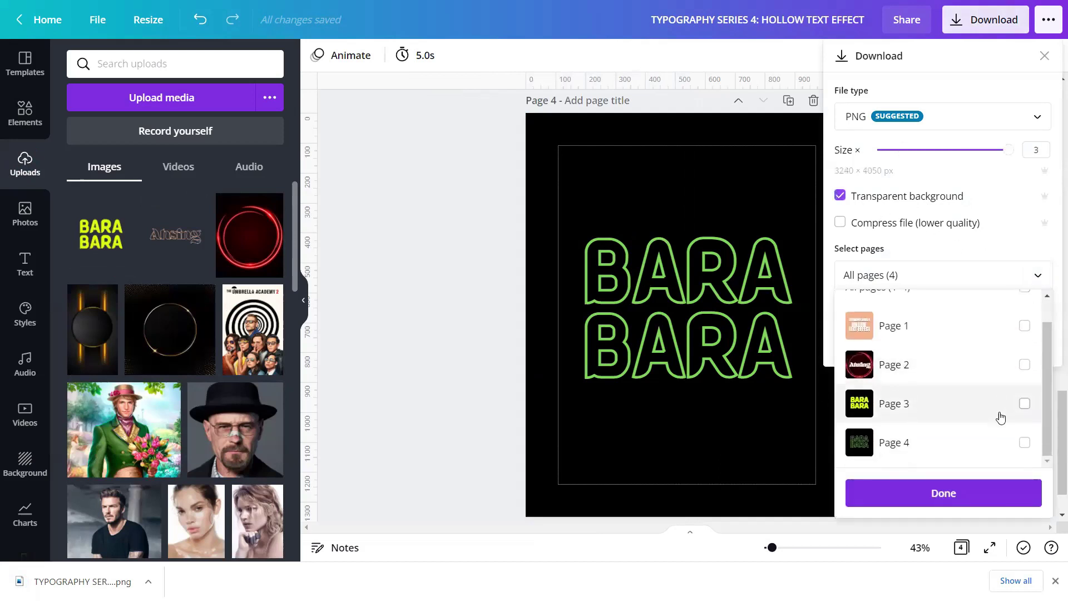
pyautogui.click(1024, 443)
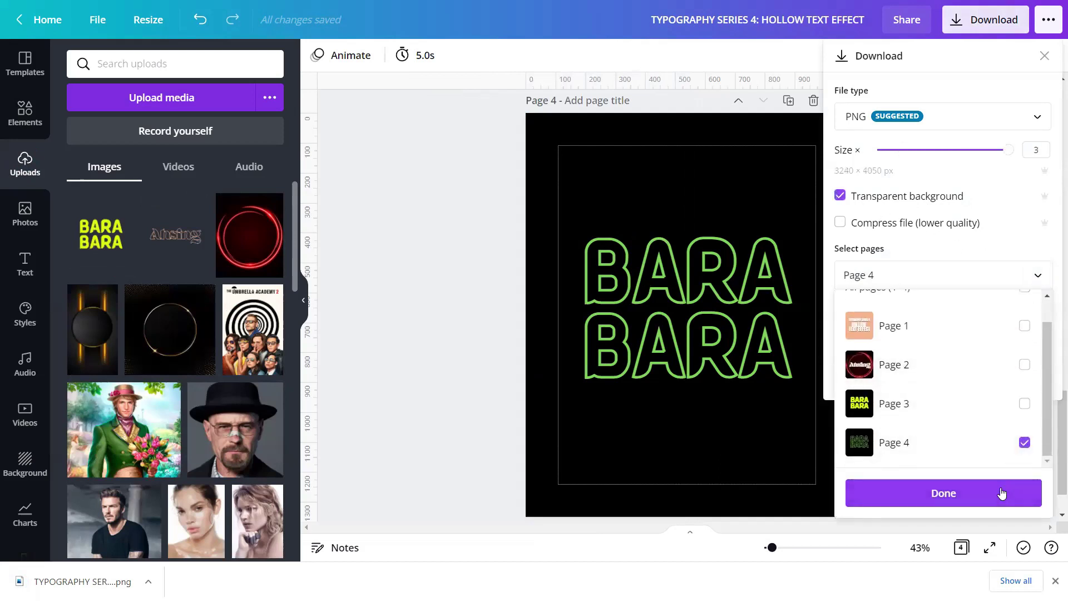
pyautogui.click(999, 493)
pyautogui.click(969, 336)
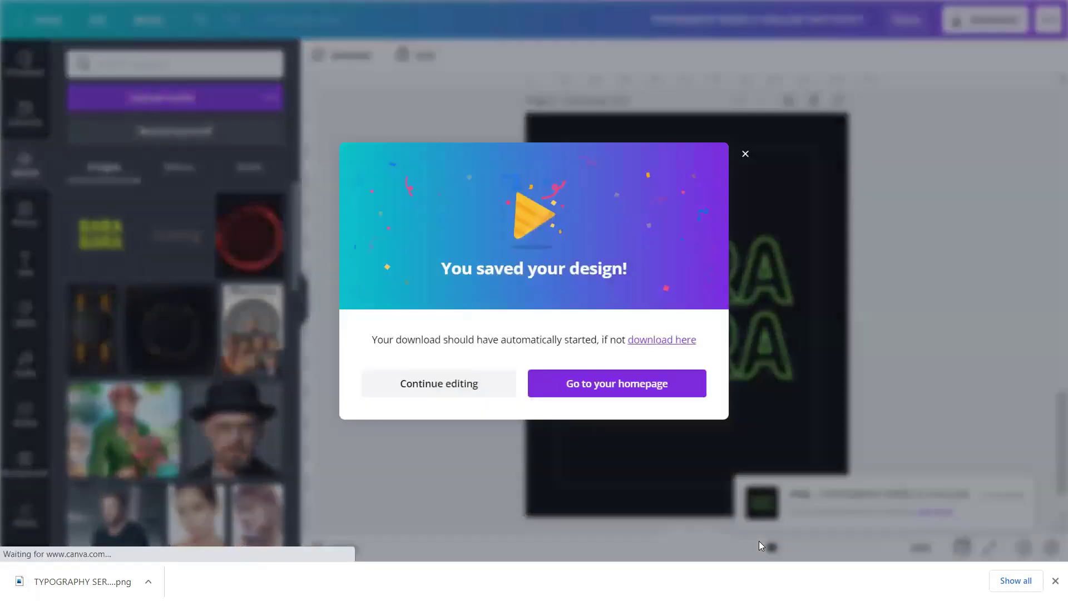
pyautogui.click(745, 153)
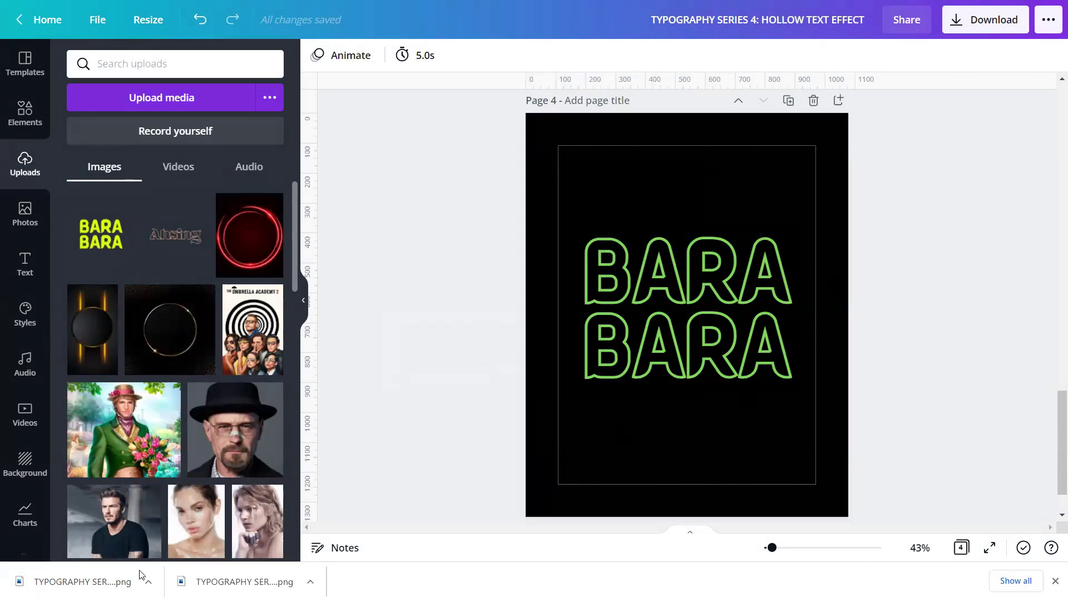
# Upload the exported outline PNG, delete pages 4 and 3, and add a blank page.
pyautogui.moveTo(79, 578)
pyautogui.mouseDown()
pyautogui.moveTo(155, 331)
pyautogui.moveTo(204, 355)
pyautogui.mouseUp()
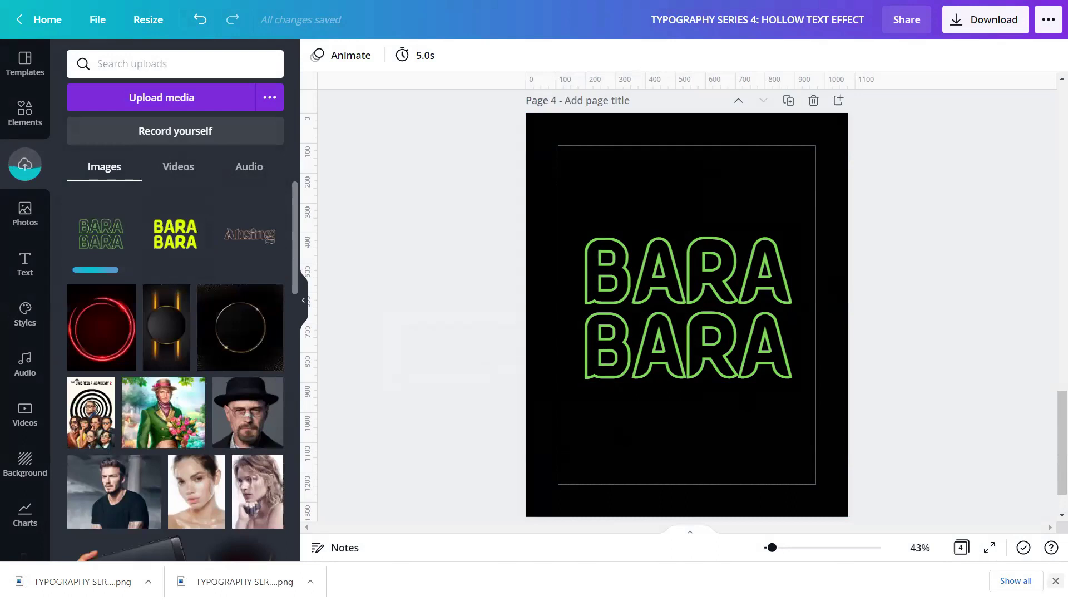
pyautogui.click(1056, 581)
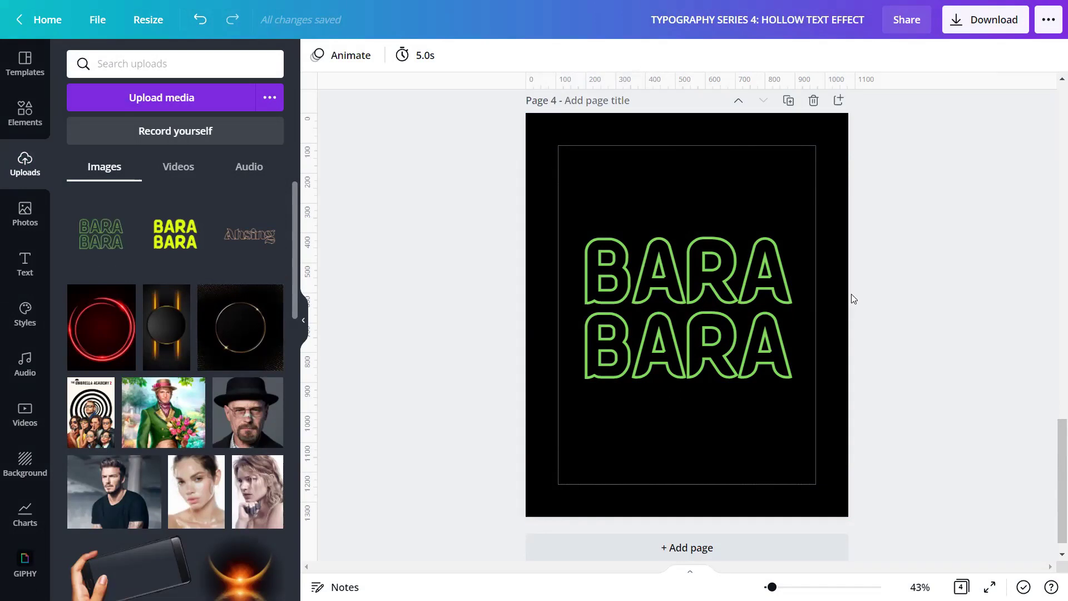
pyautogui.click(813, 100)
pyautogui.scroll(2, 811, 223)
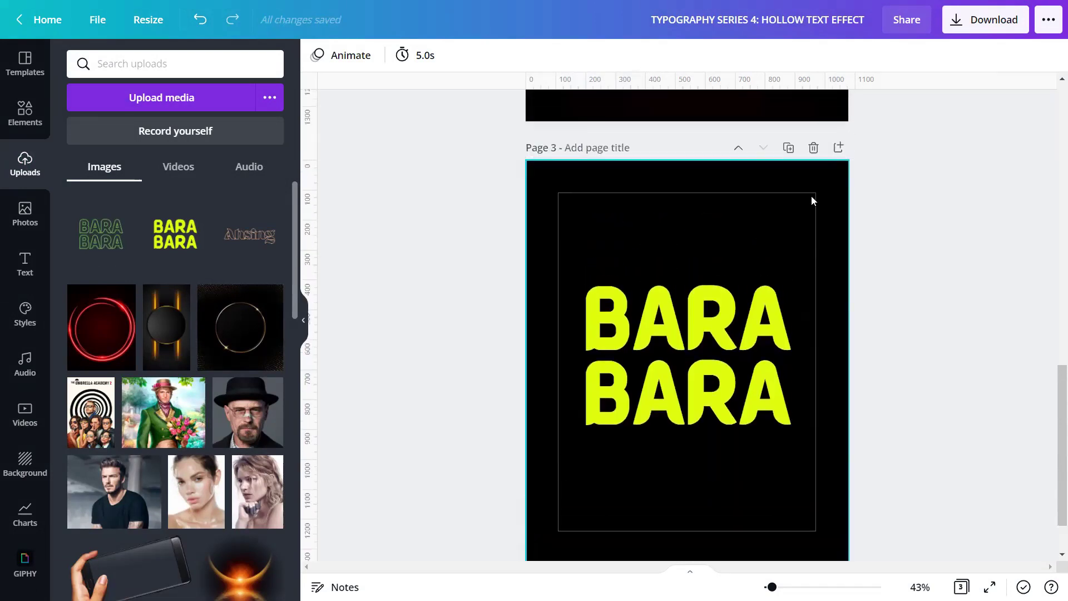
pyautogui.click(813, 148)
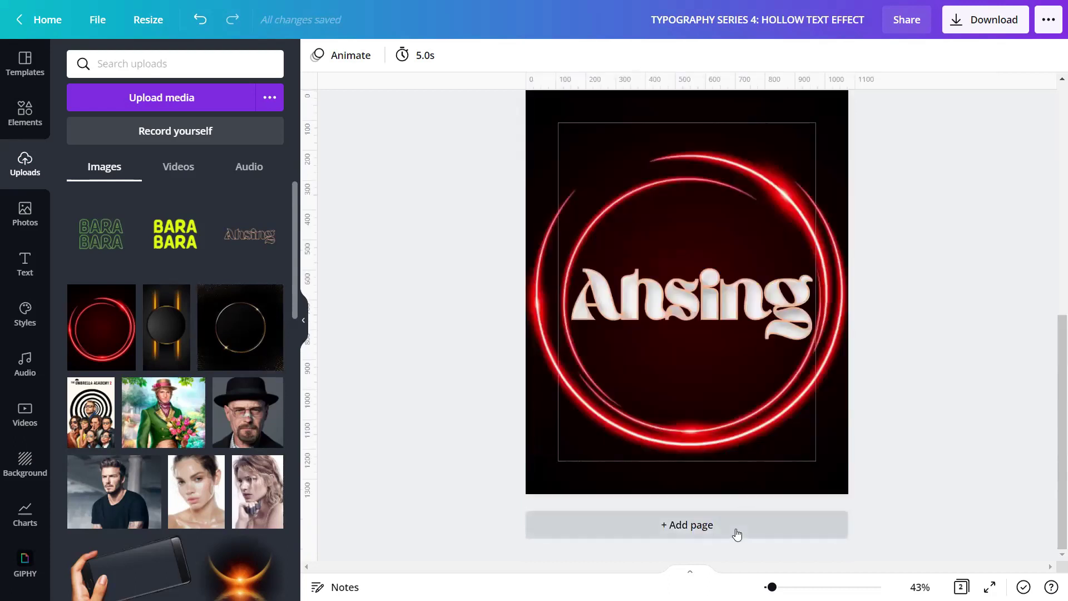
pyautogui.click(737, 533)
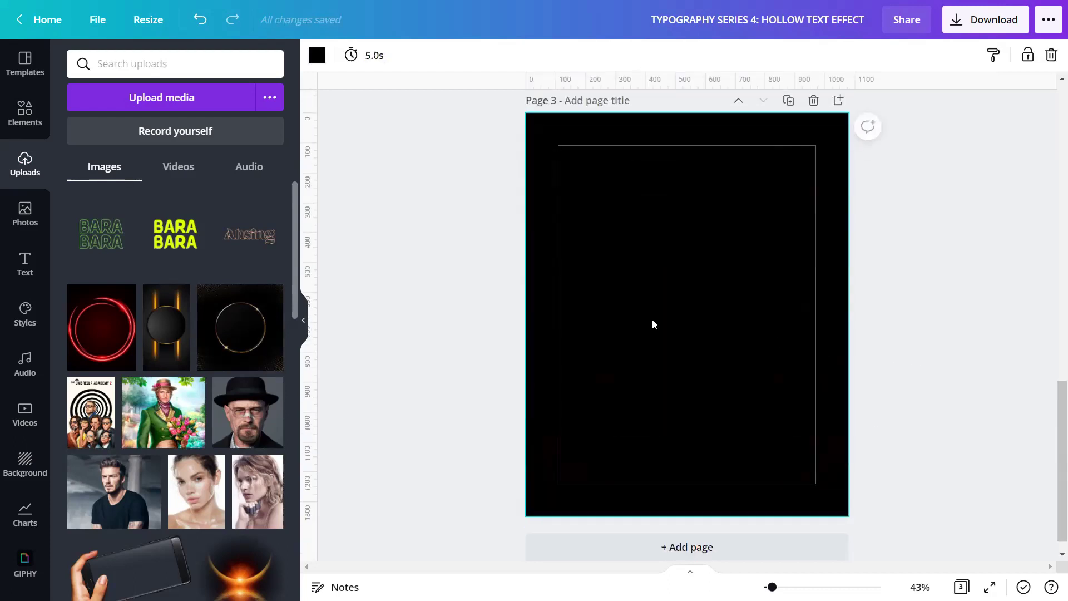
# Place the yellow BARA BARA image on page 3 with brightness -55 and saturation 15.
pyautogui.click(176, 233)
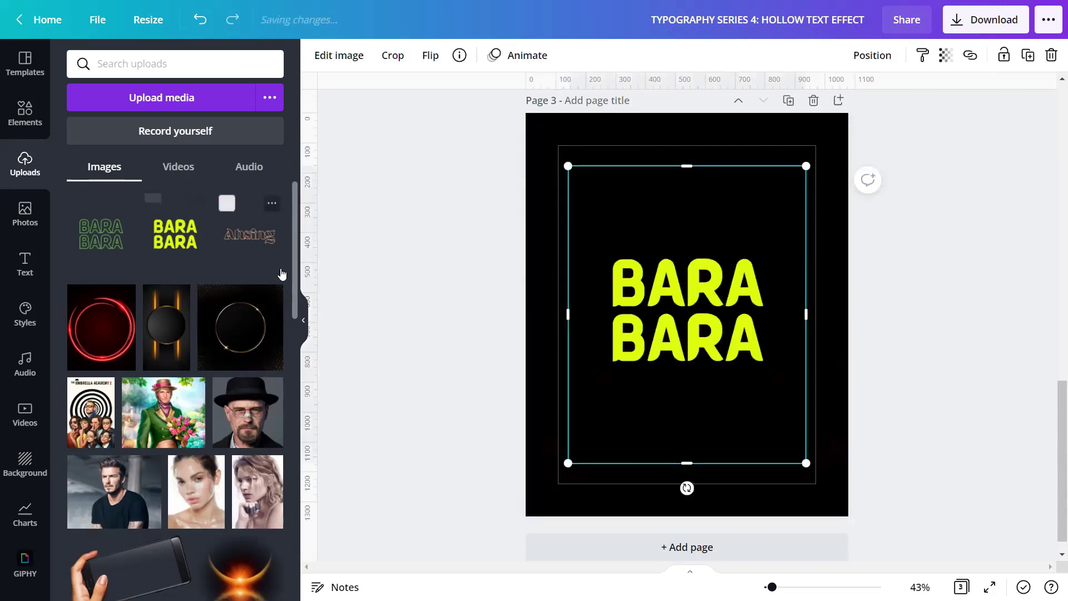
pyautogui.click(301, 323)
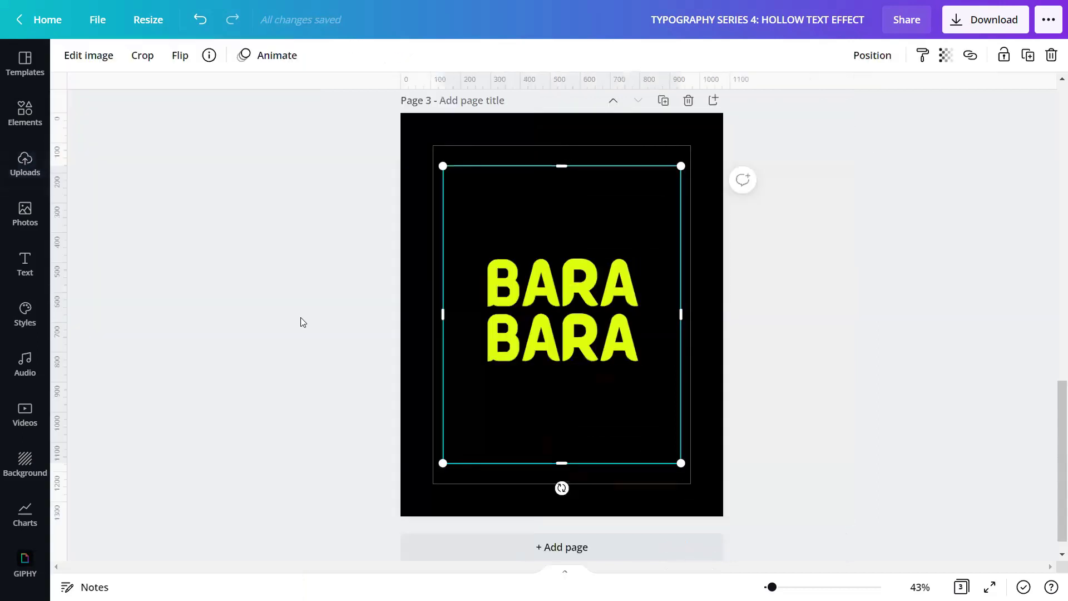
pyautogui.click(89, 56)
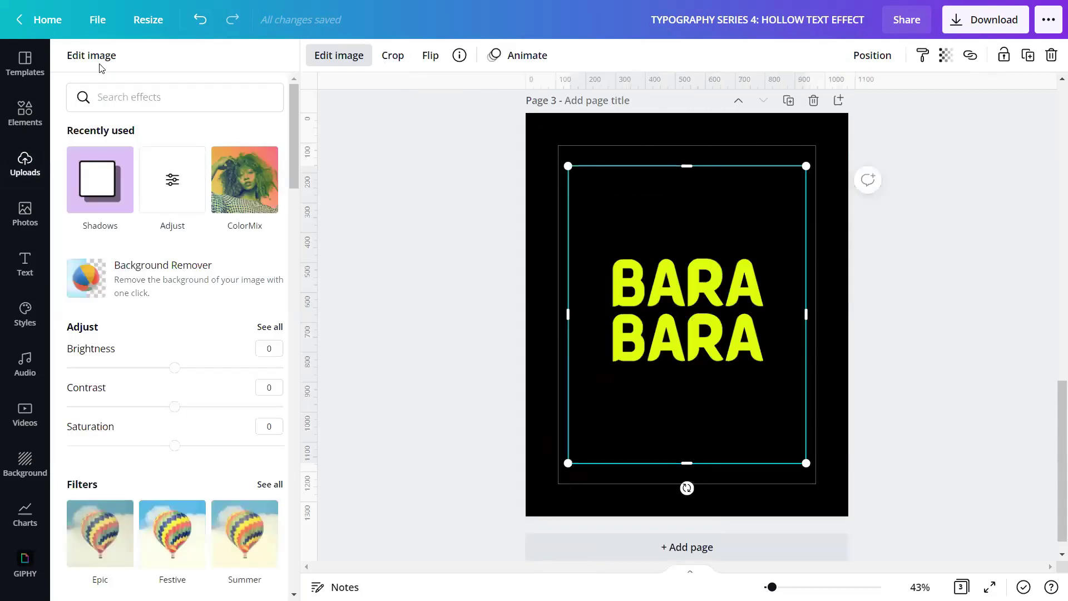
pyautogui.click(259, 328)
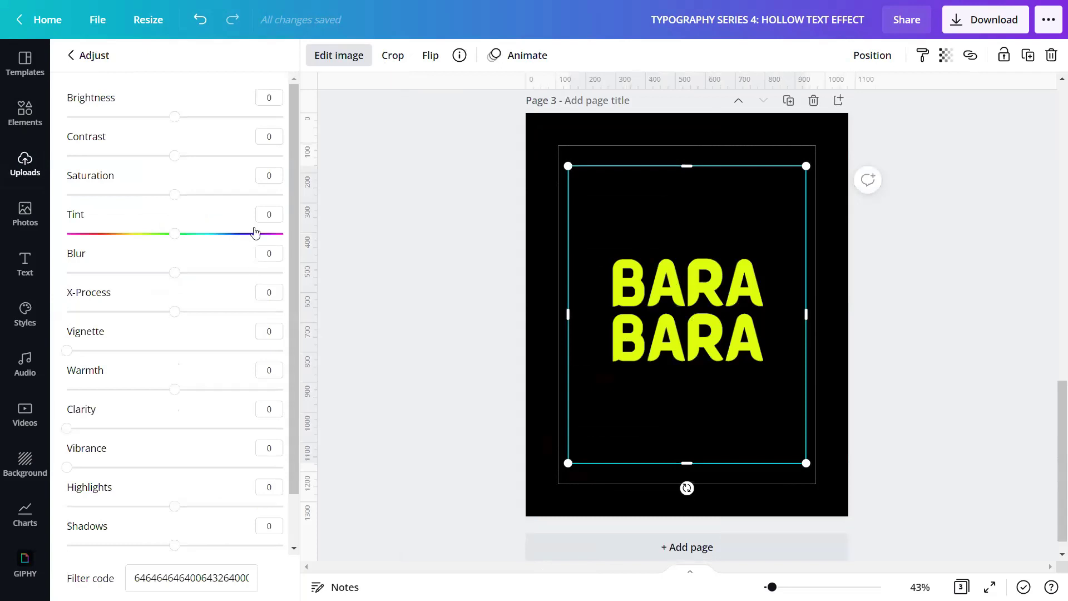
pyautogui.click(259, 97)
pyautogui.write('-55')
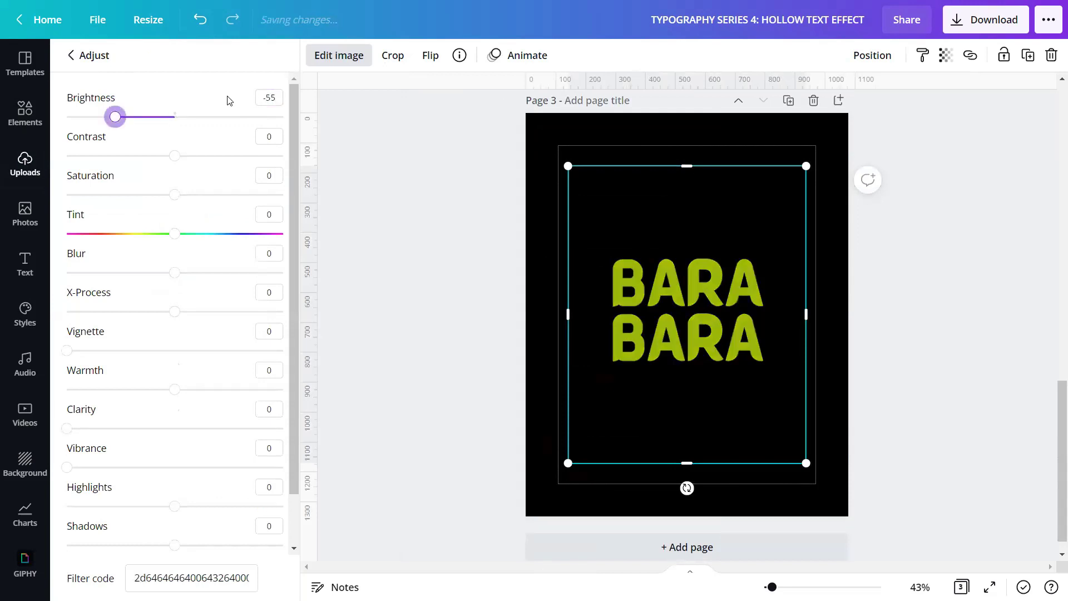
pyautogui.click(271, 177)
pyautogui.write('15')
pyautogui.press('Return')
# Set blur 10, warmth, clarity, vibrance and highlights to 100, and shadows -79.
pyautogui.click(269, 253)
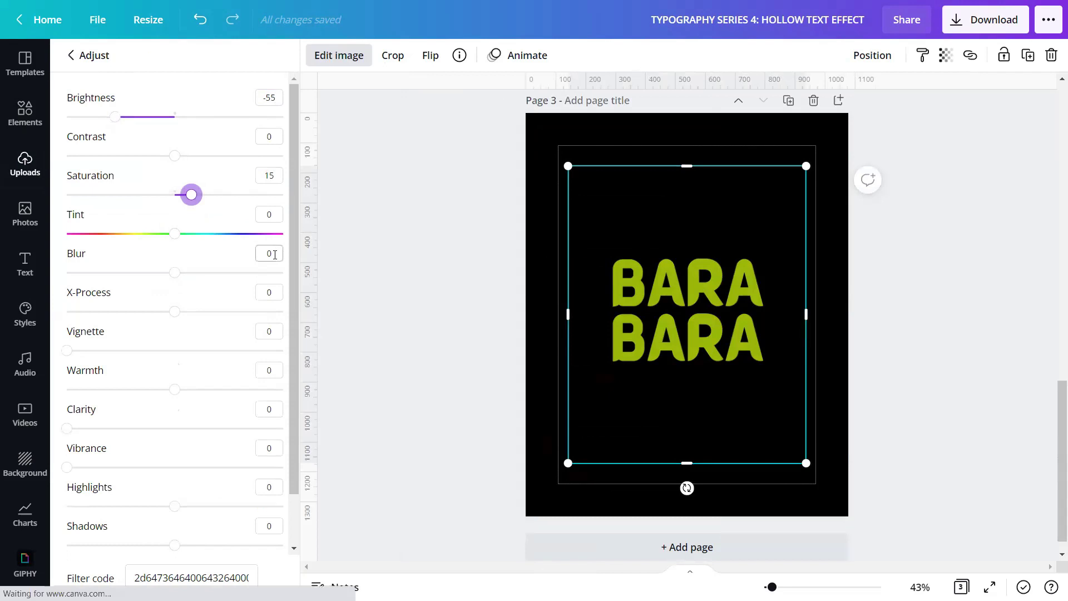
pyautogui.write('10')
pyautogui.press('Return')
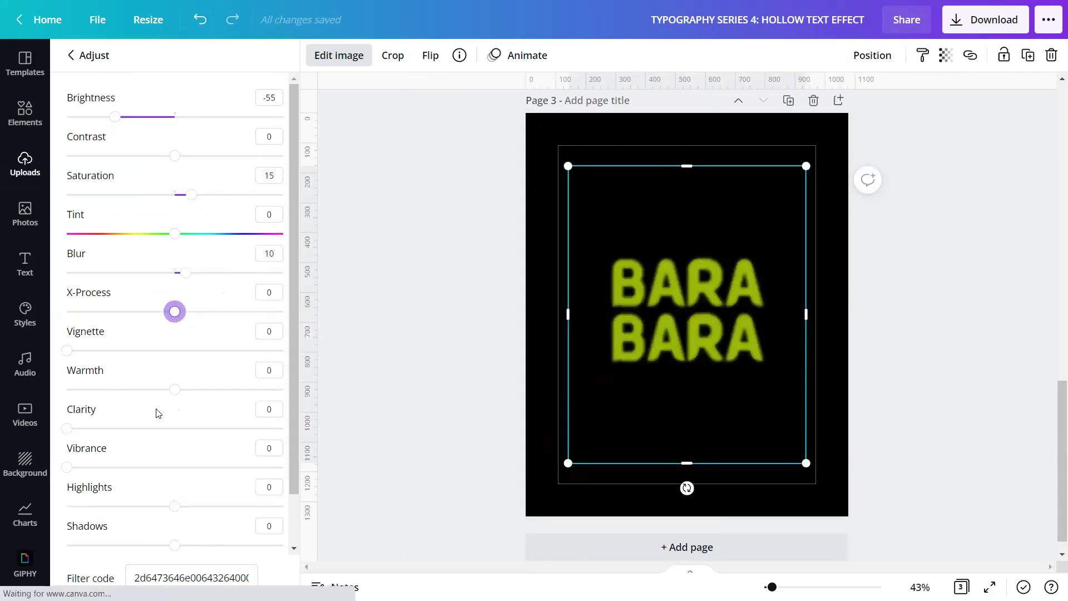
pyautogui.moveTo(174, 389); pyautogui.dragTo(283, 390)
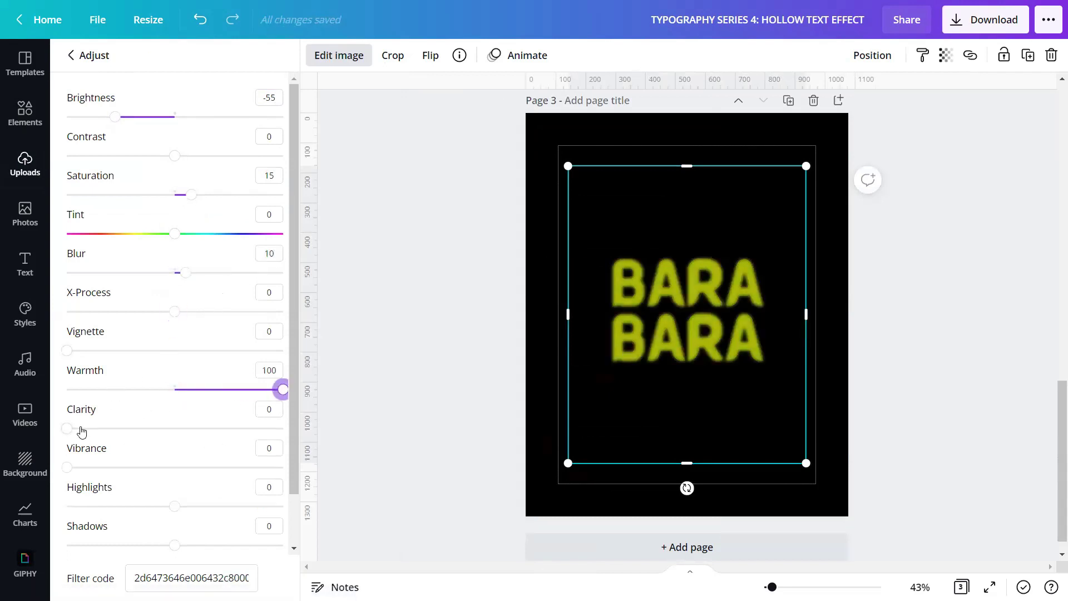
pyautogui.moveTo(67, 428); pyautogui.dragTo(351, 432)
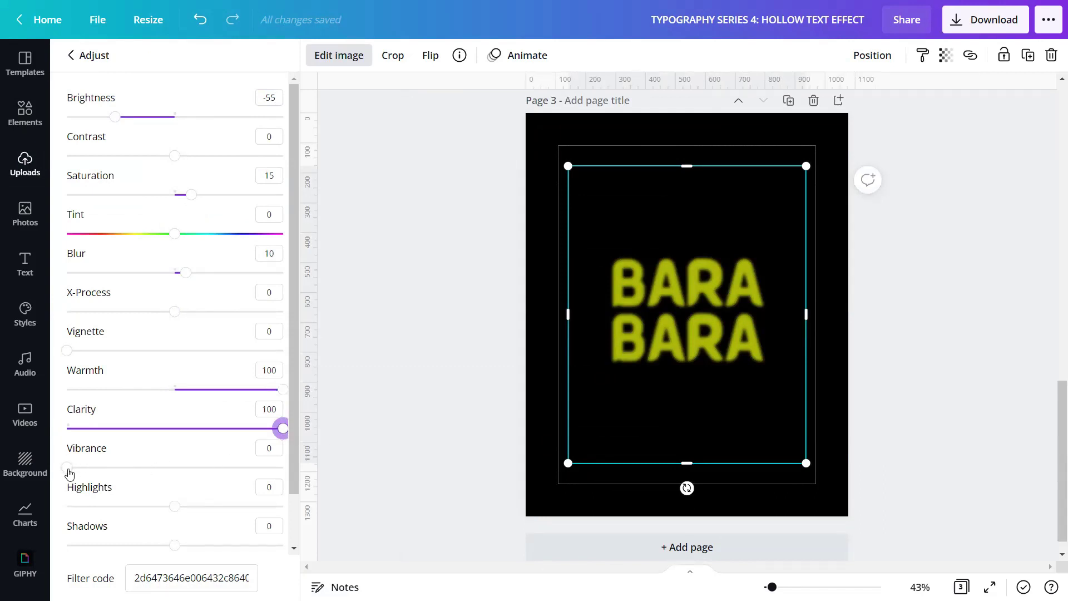
pyautogui.moveTo(67, 467); pyautogui.dragTo(358, 488)
pyautogui.click(282, 507)
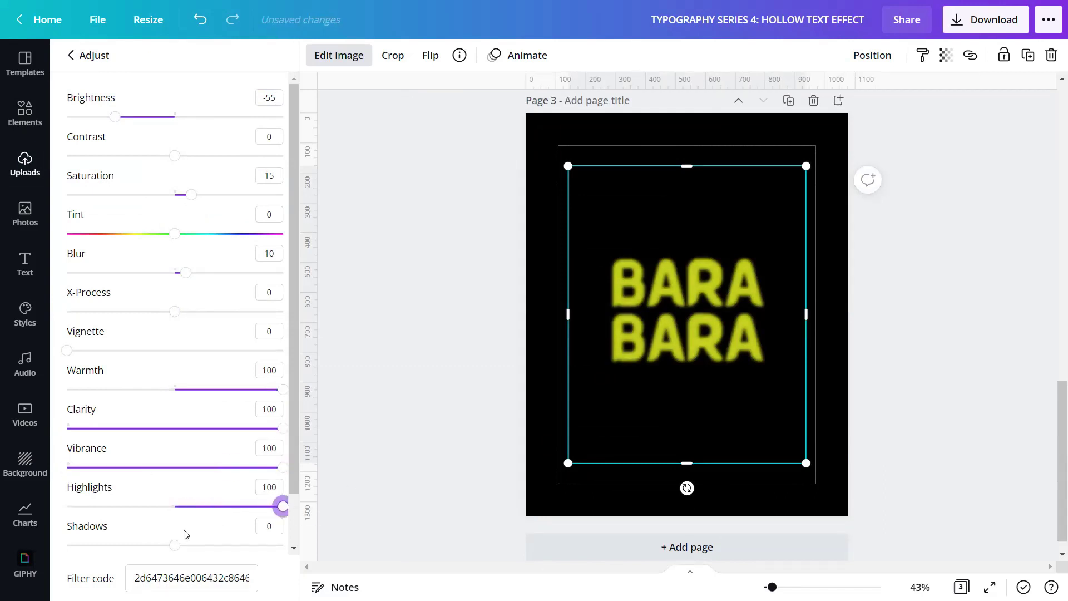
pyautogui.moveTo(175, 545); pyautogui.dragTo(66, 545)
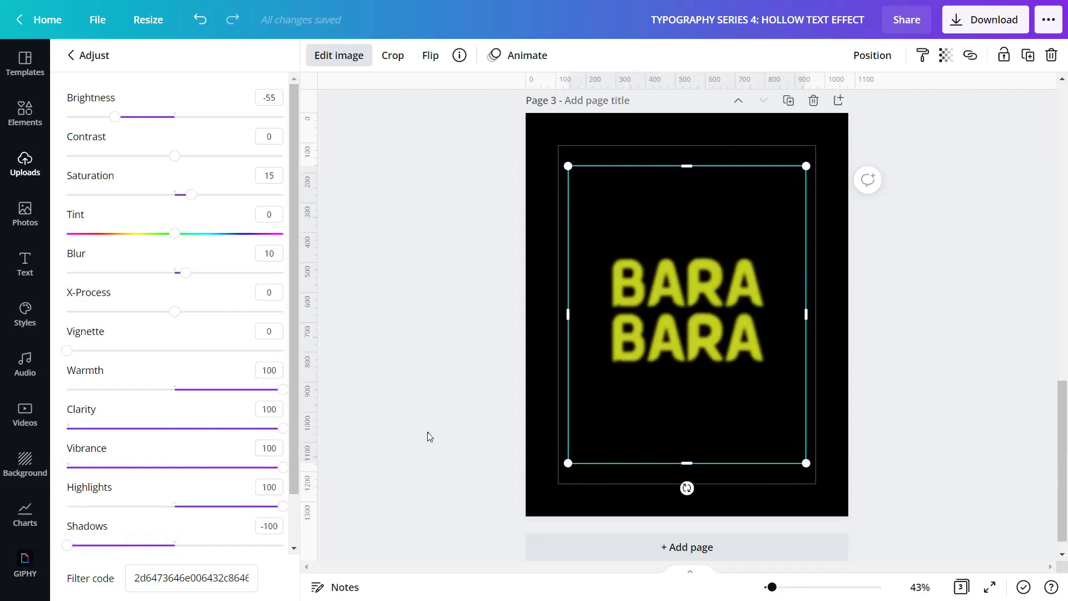
pyautogui.click(428, 431)
pyautogui.click(816, 327)
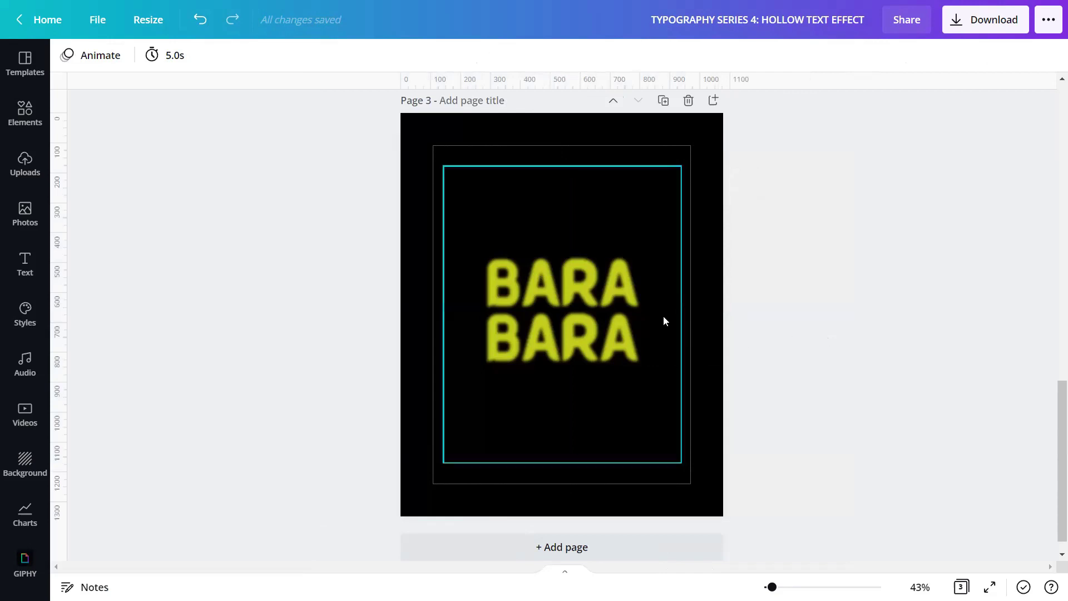
pyautogui.click(22, 163)
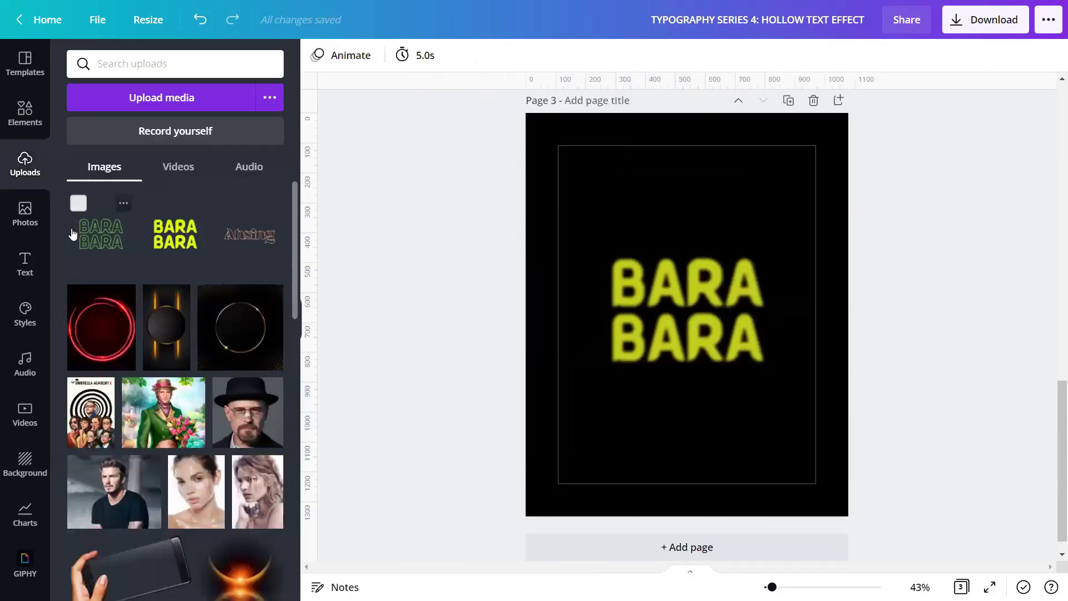
# Add the green hollow BARA BARA image and give it a Drop shadow.
pyautogui.click(81, 236)
pyautogui.click(303, 321)
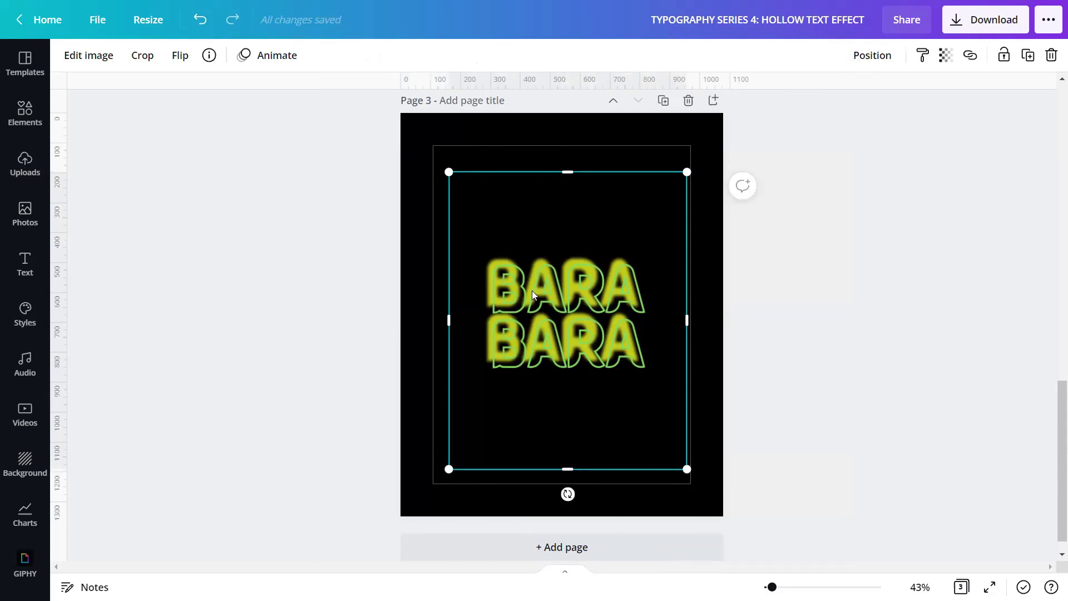
pyautogui.click(83, 56)
pyautogui.scroll(-1, 124, 267)
pyautogui.scroll(-4, 124, 263)
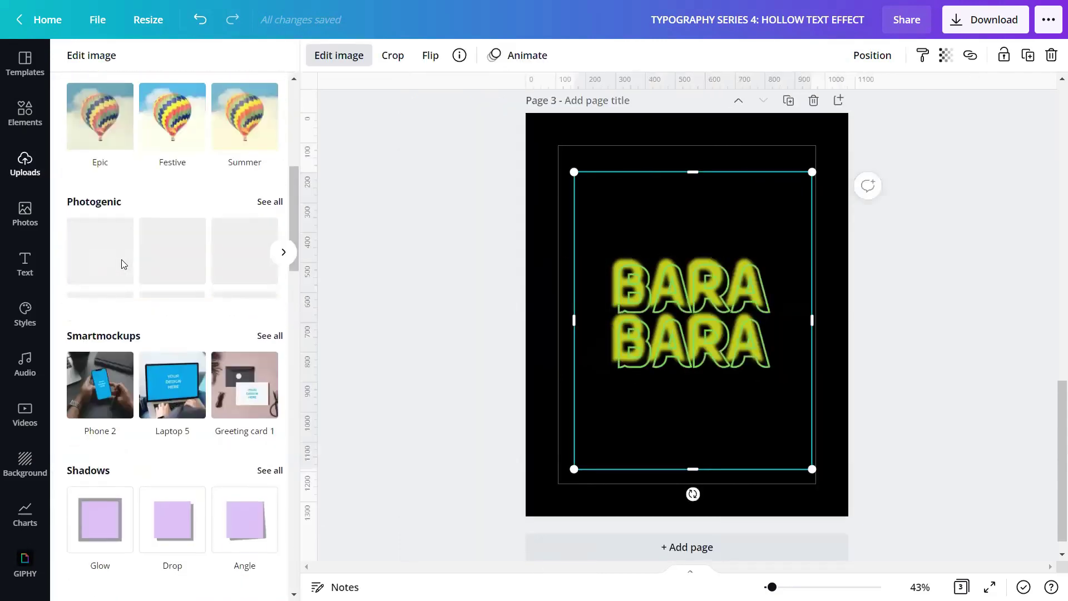
pyautogui.scroll(-4, 124, 264)
pyautogui.click(270, 264)
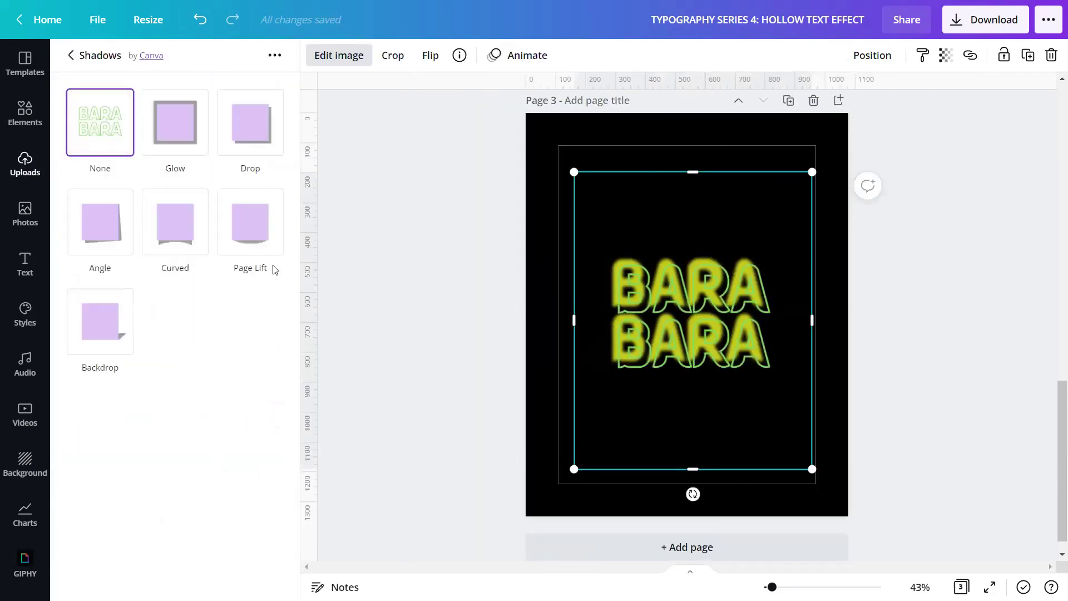
pyautogui.click(258, 129)
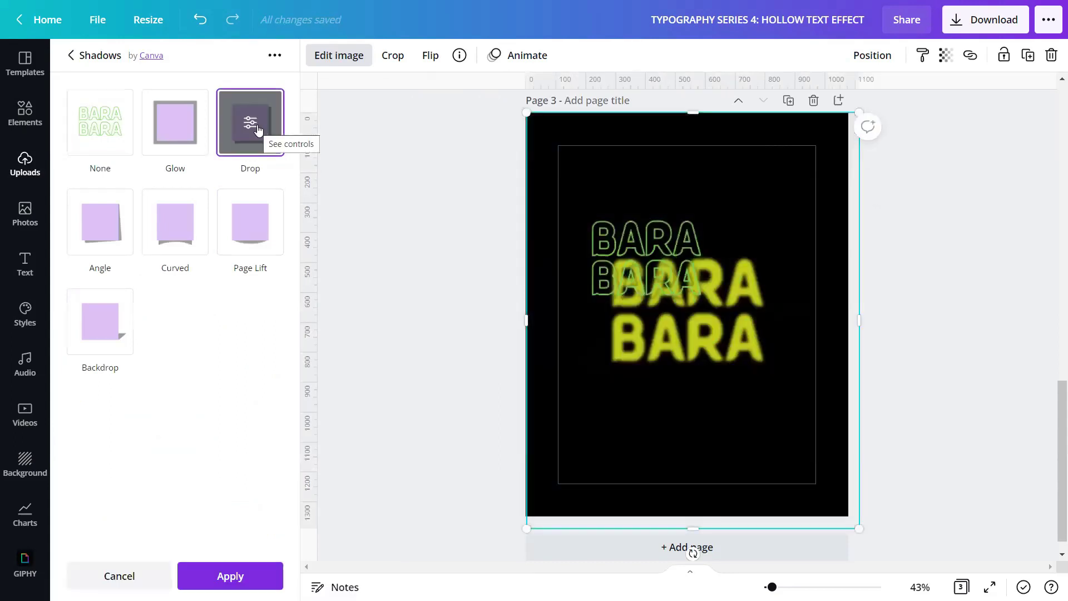
pyautogui.click(258, 126)
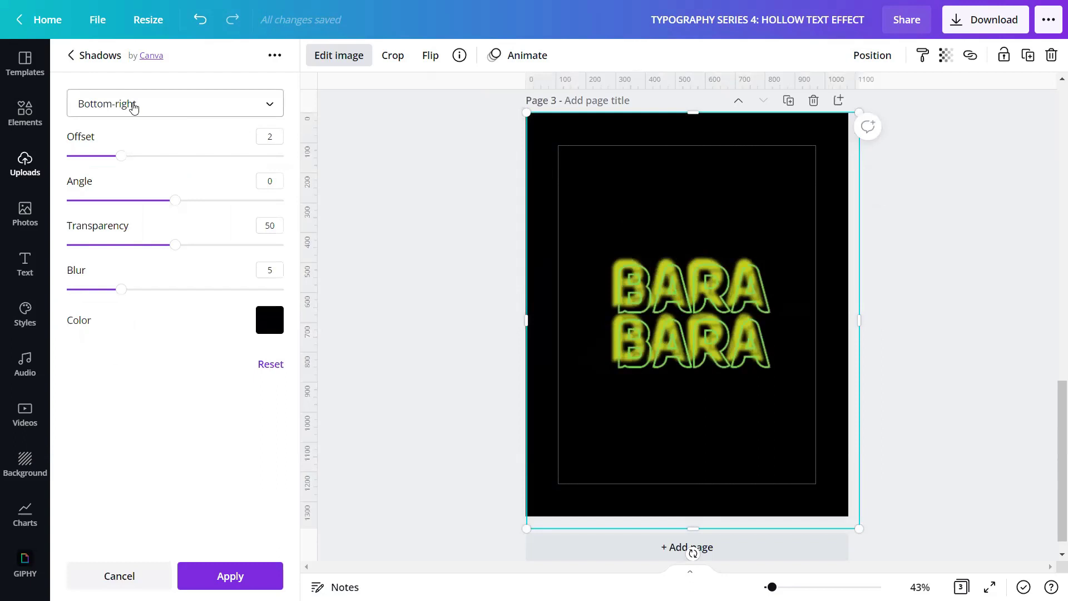
# Set the drop shadow to offset 1, transparency 81 and blur 7.
pyautogui.click(272, 142)
pyautogui.press('BackSpace')
pyautogui.write('1')
pyautogui.doubleClick(270, 226)
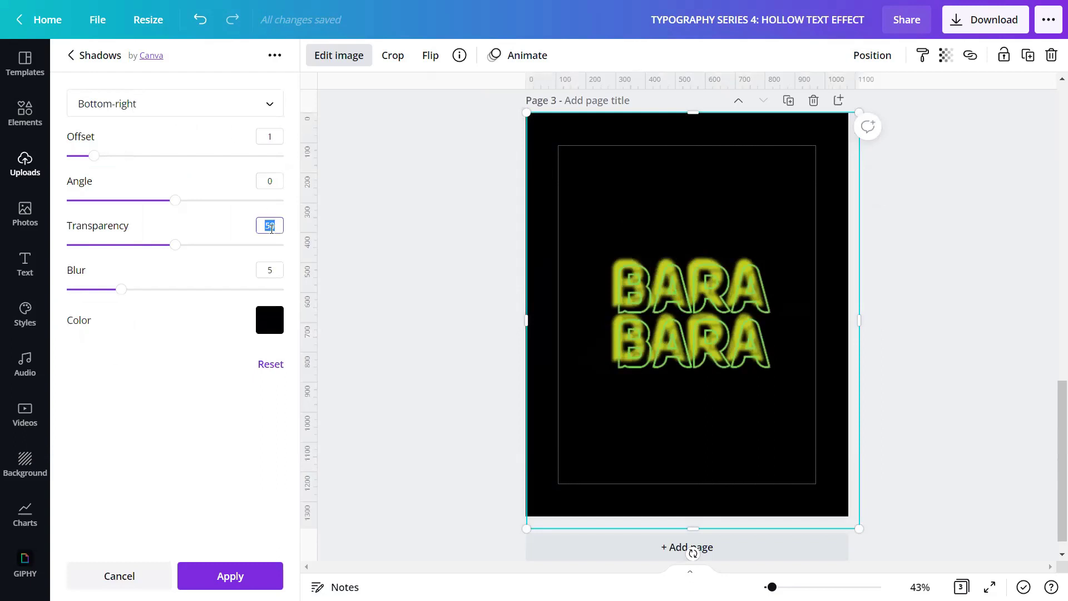
pyautogui.write('81')
pyautogui.doubleClick(273, 270)
pyautogui.write('7')
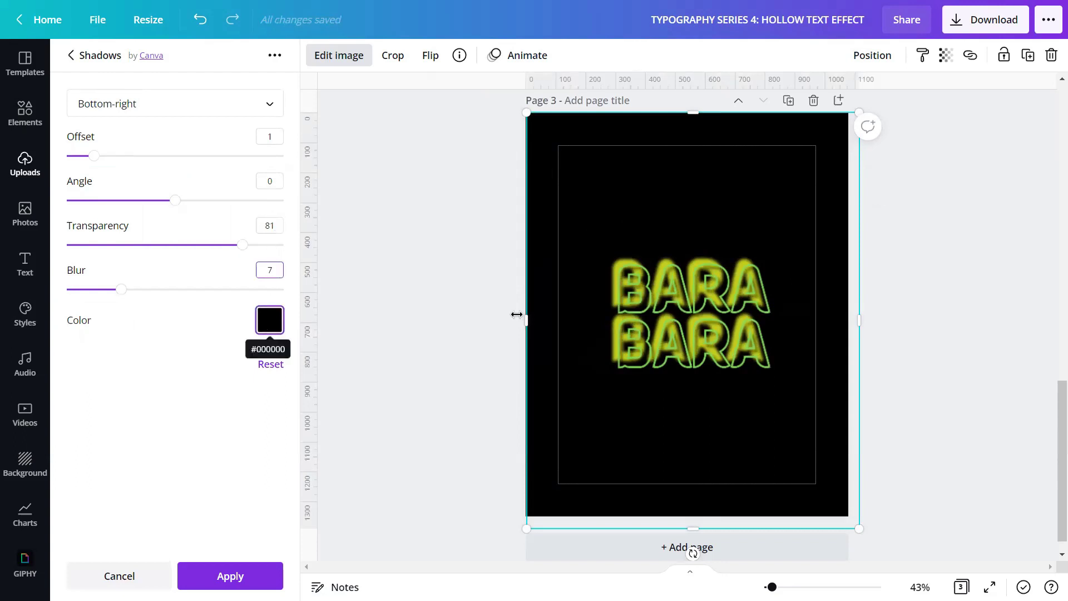
pyautogui.click(231, 576)
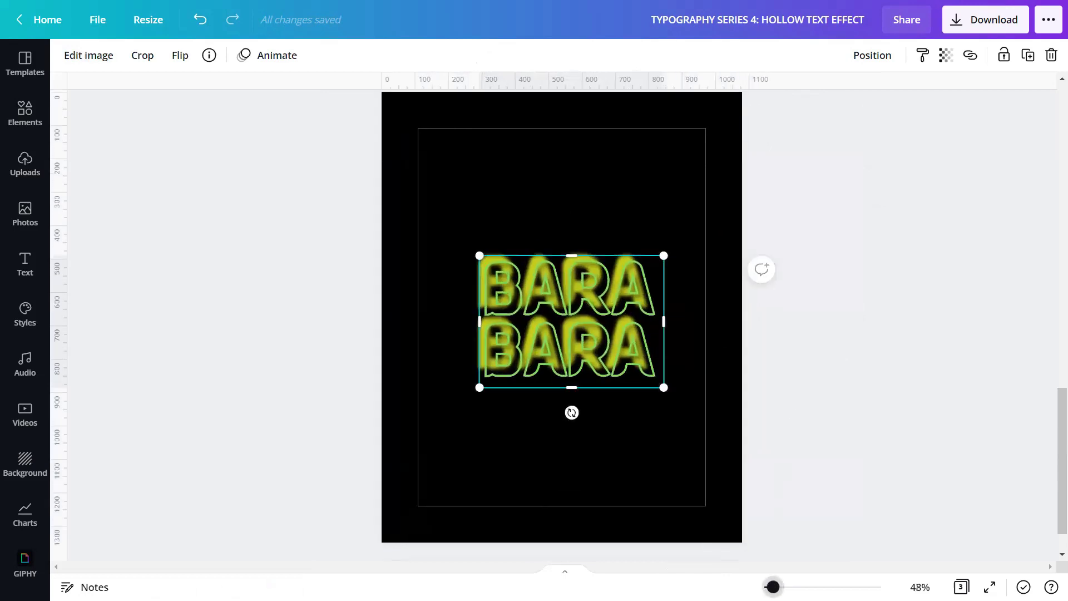
# Align the blurred yellow text precisely under the green outline.
pyautogui.scroll(5, 562, 295)
pyautogui.scroll(-1, 562, 295)
pyautogui.scroll(-2, 563, 295)
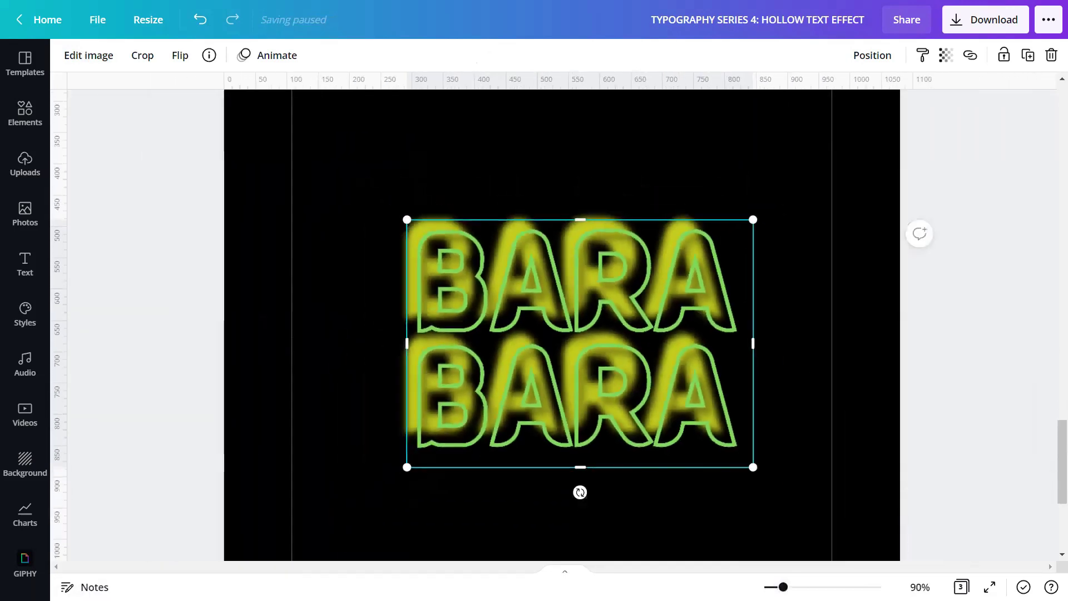
pyautogui.click(843, 366)
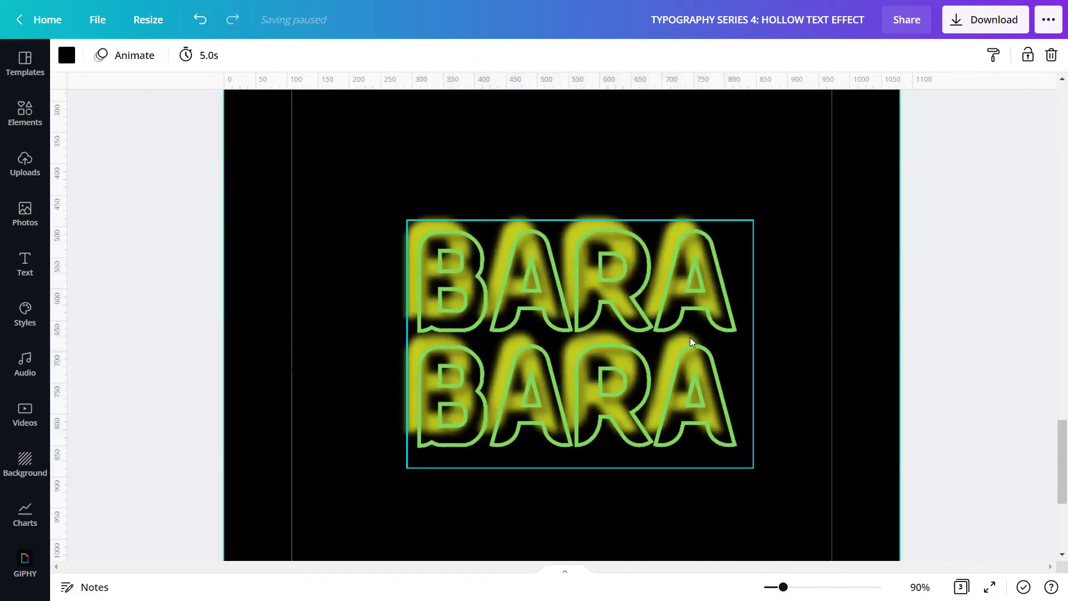
pyautogui.moveTo(690, 337); pyautogui.dragTo(670, 322)
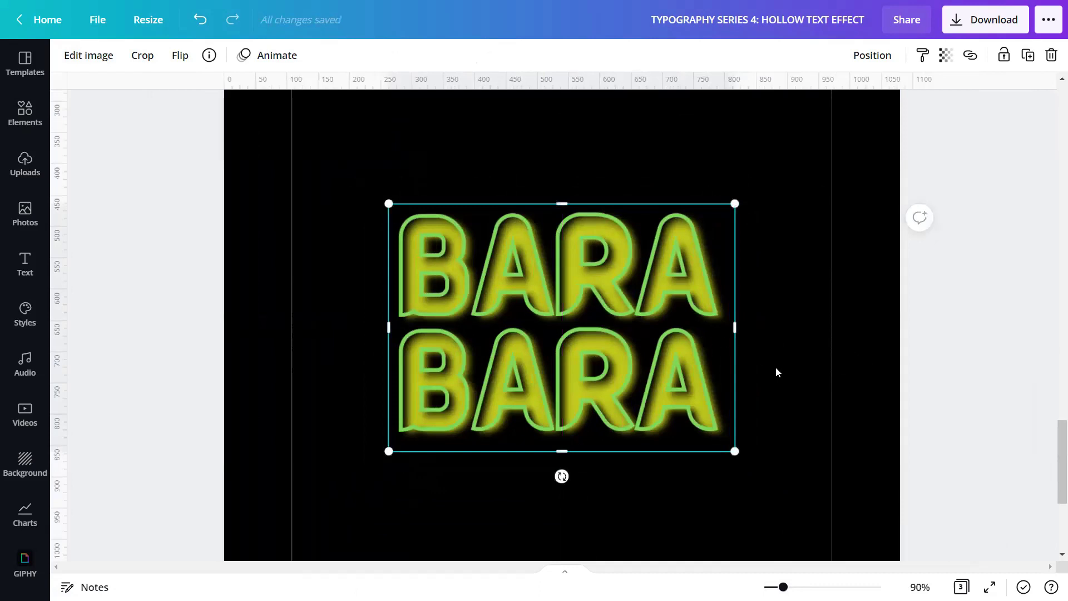
pyautogui.moveTo(783, 587); pyautogui.dragTo(774, 587)
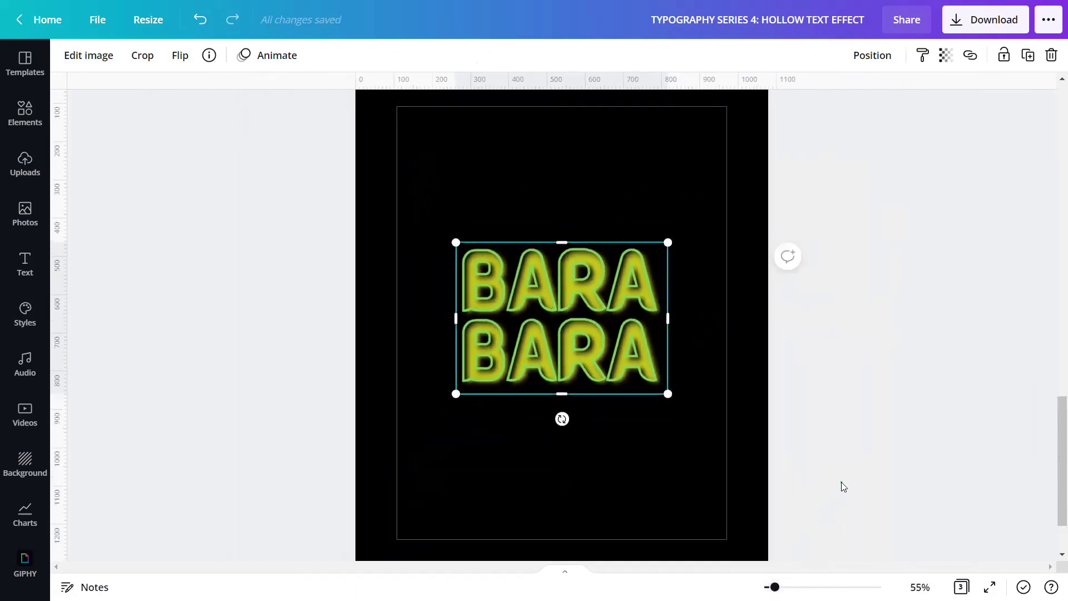
# Group both text layers with the frame and preview the page full screen.
pyautogui.click(830, 507)
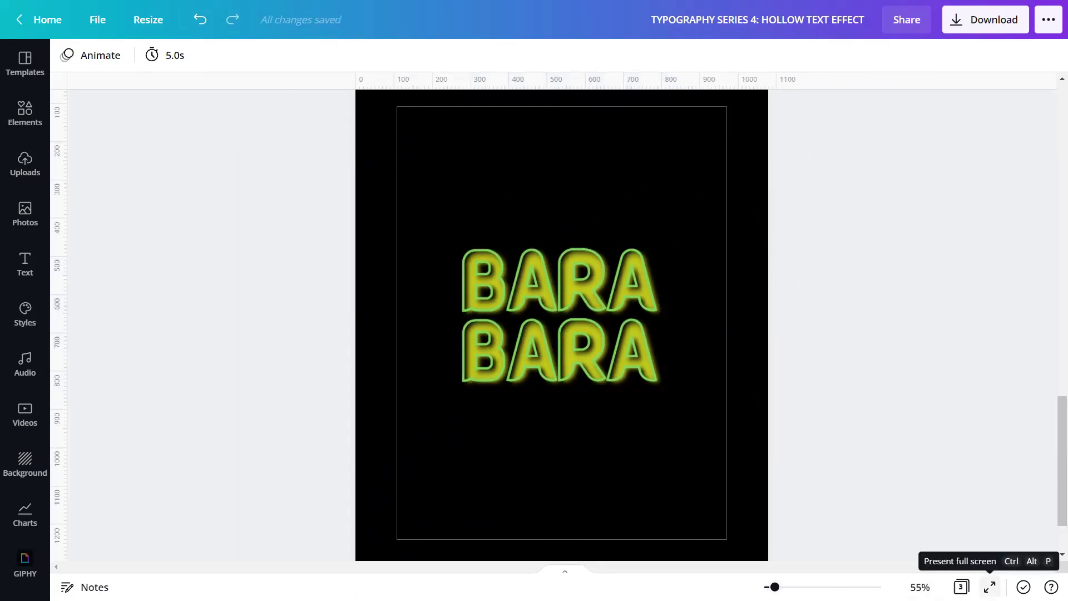
pyautogui.moveTo(818, 398); pyautogui.dragTo(577, 298)
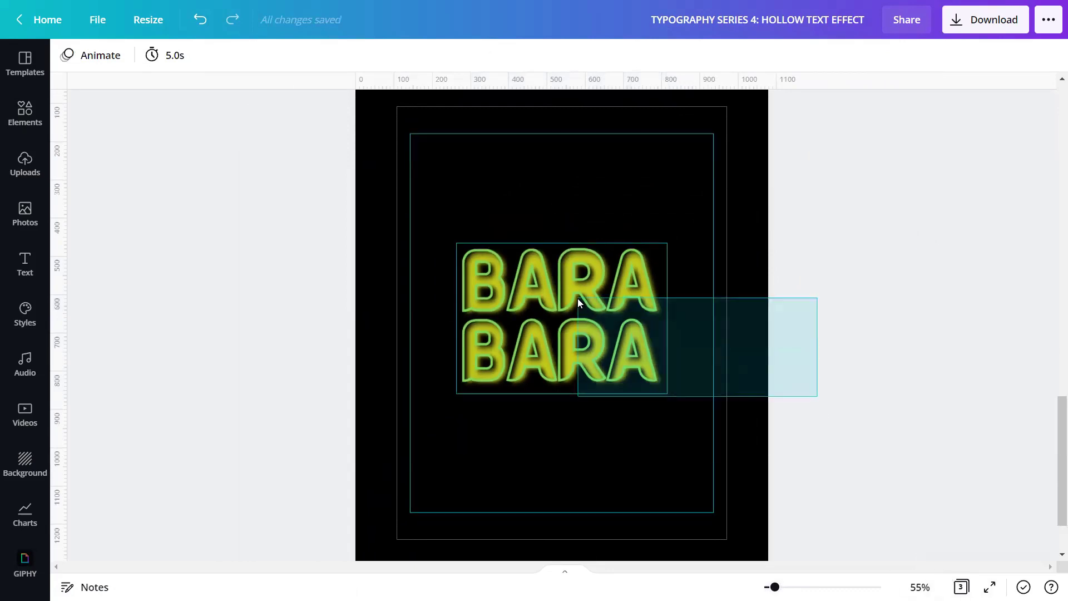
pyautogui.click(831, 58)
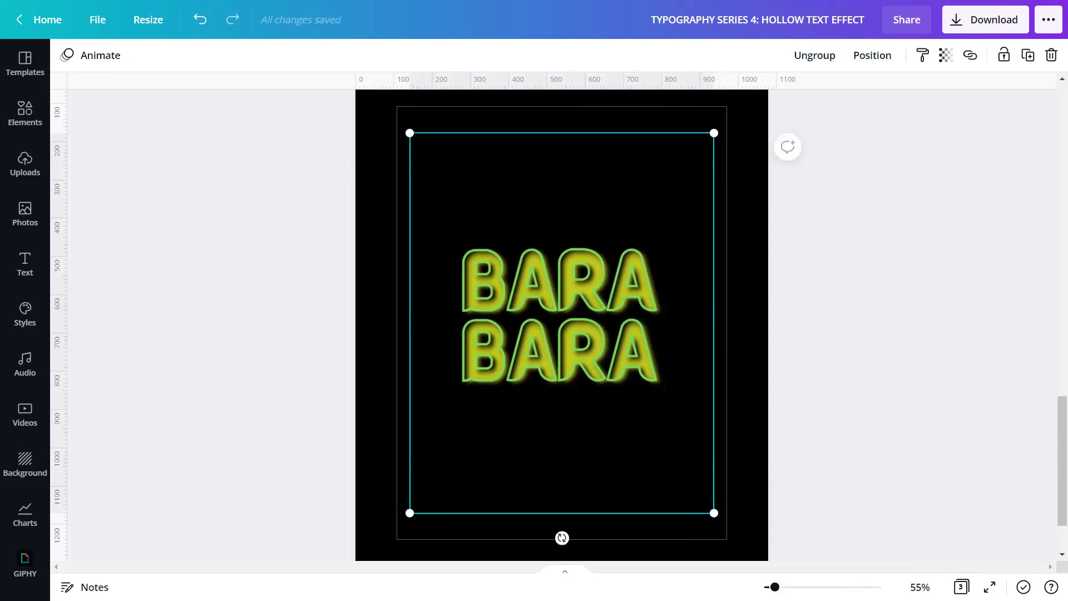
pyautogui.scroll(-2, 732, 343)
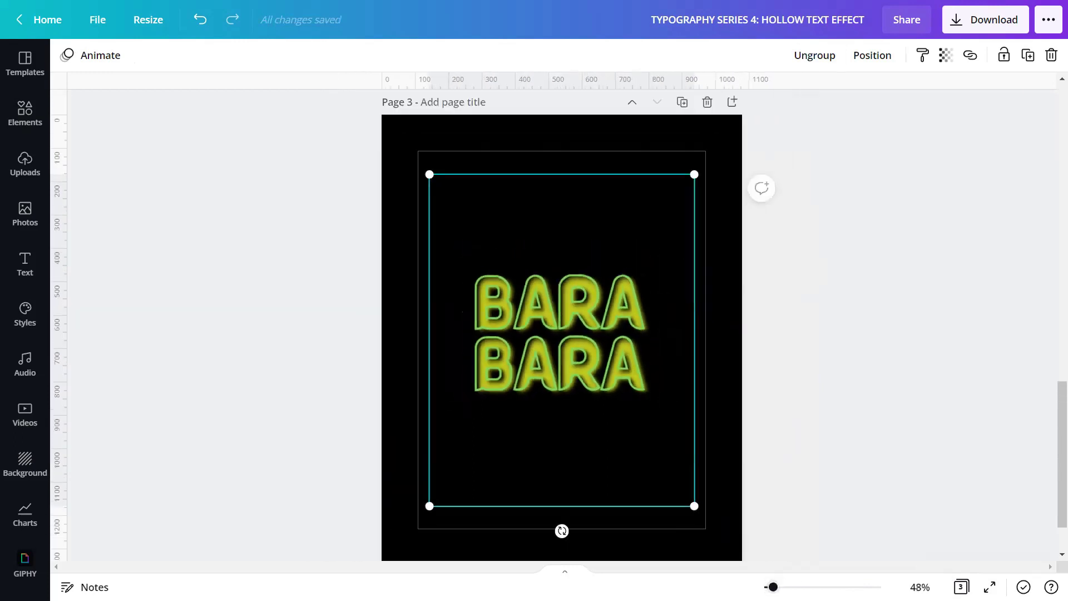
pyautogui.click(990, 587)
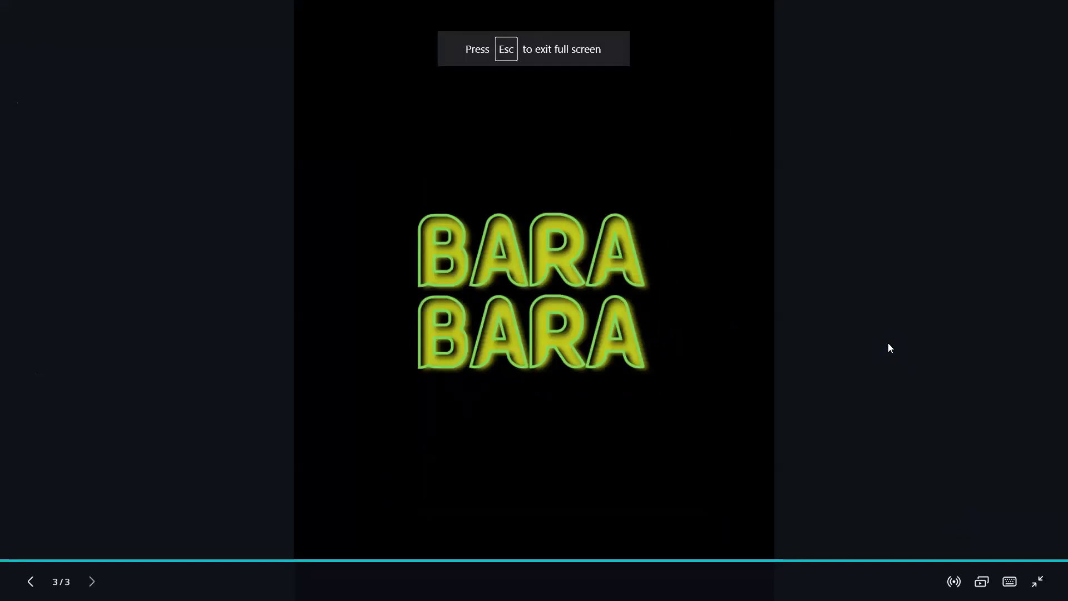
pyautogui.press('Escape')
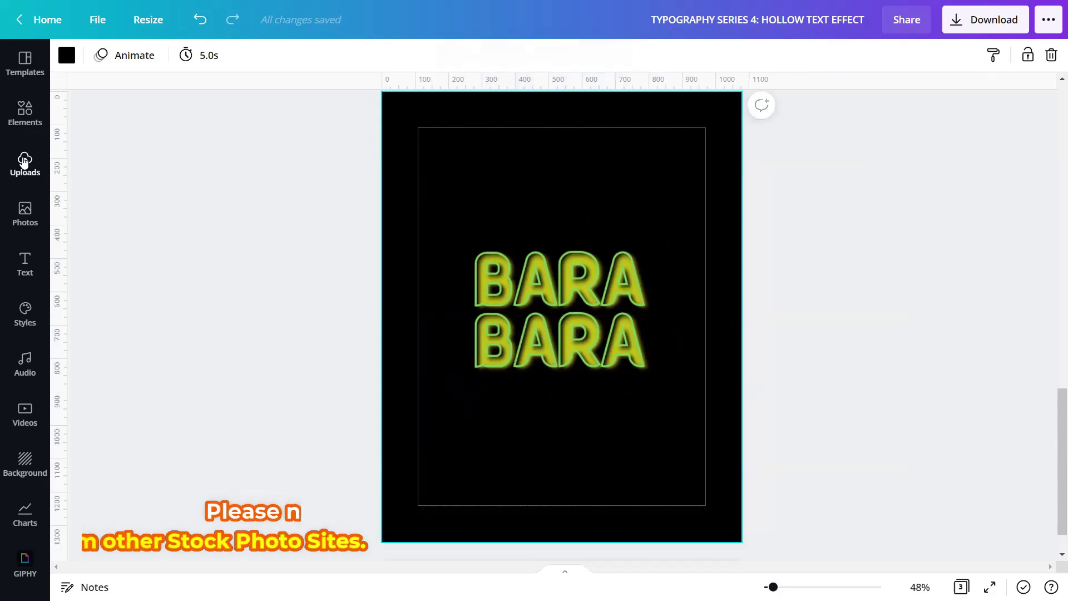
# Make the gold-lit circle image the page background.
pyautogui.click(24, 162)
pyautogui.moveTo(166, 327)
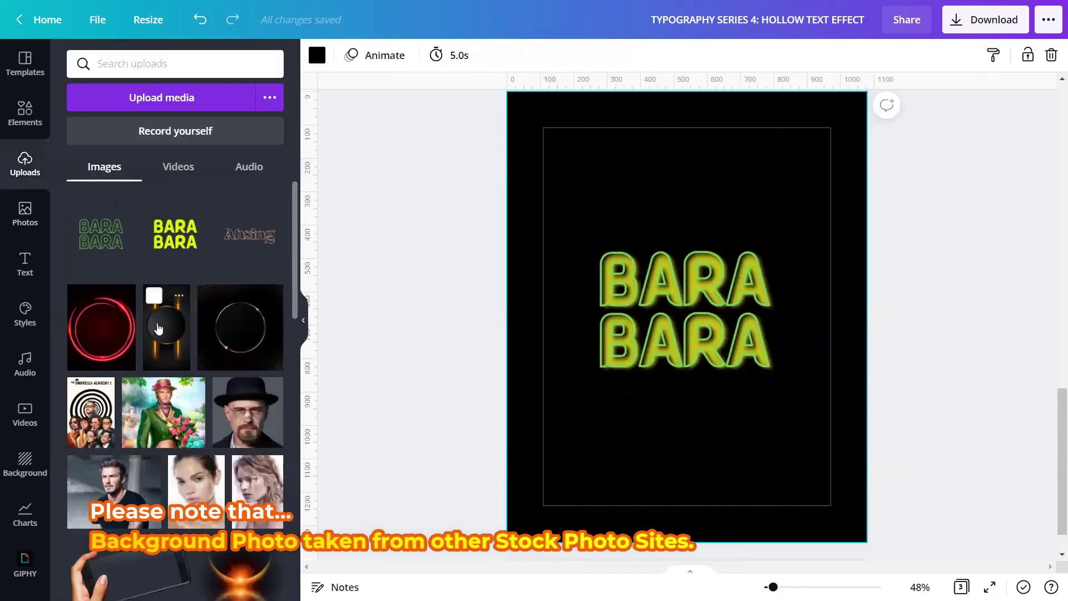
pyautogui.click(161, 333)
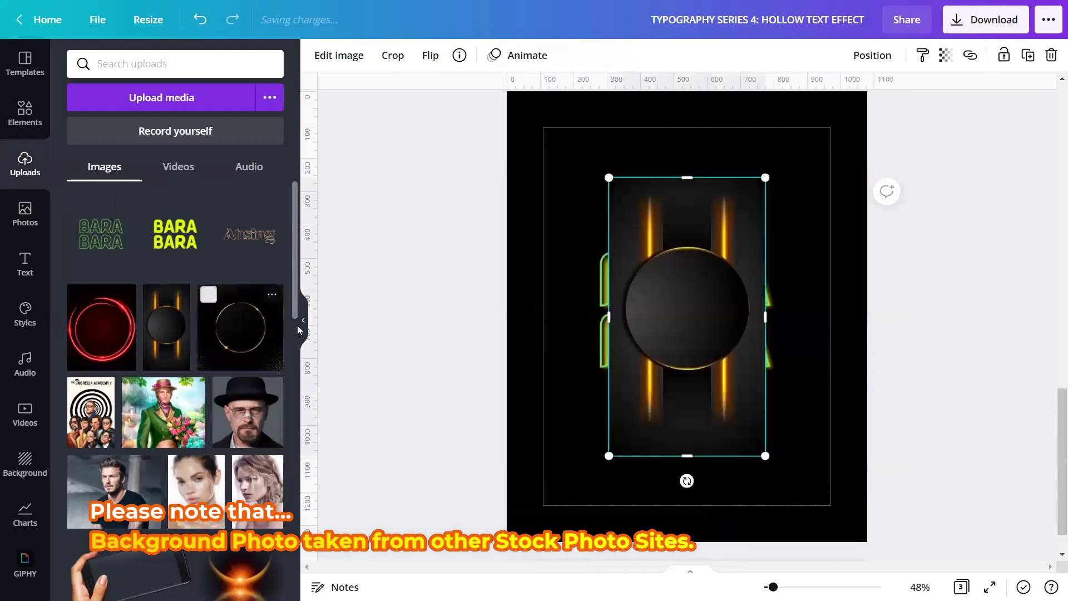
pyautogui.click(303, 321)
pyautogui.rightClick(578, 317)
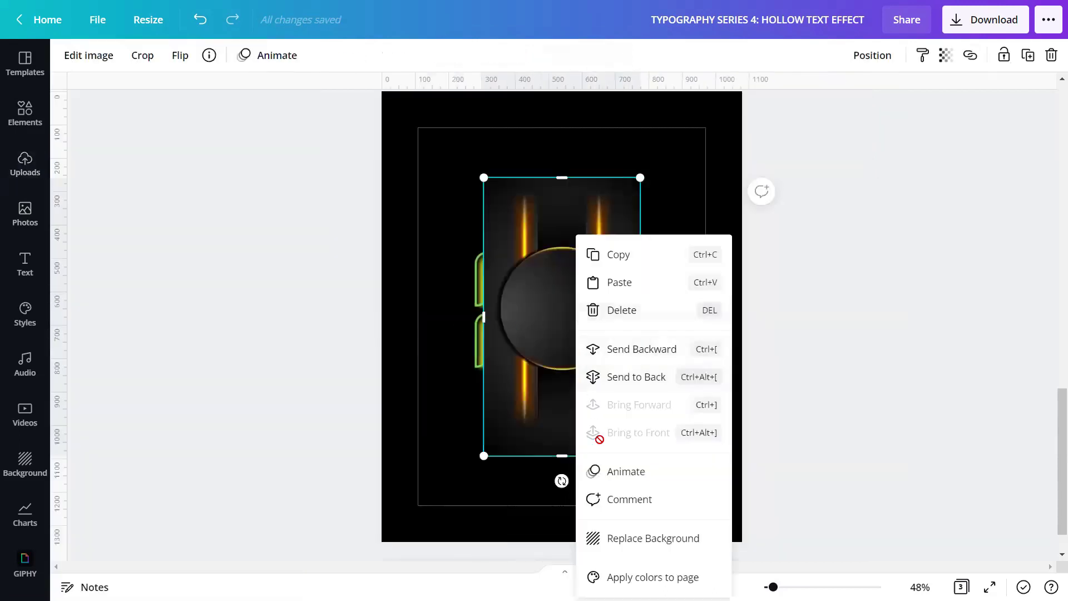
pyautogui.click(611, 537)
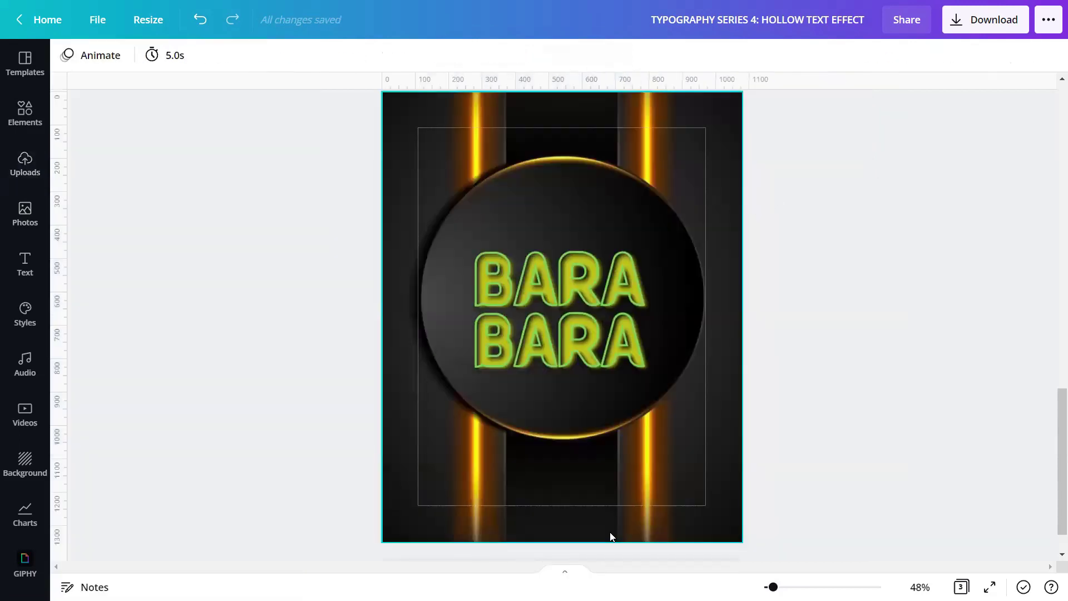
# Centre the BARA BARA title on the circle and preview the poster full screen.
pyautogui.moveTo(647, 378); pyautogui.dragTo(648, 363)
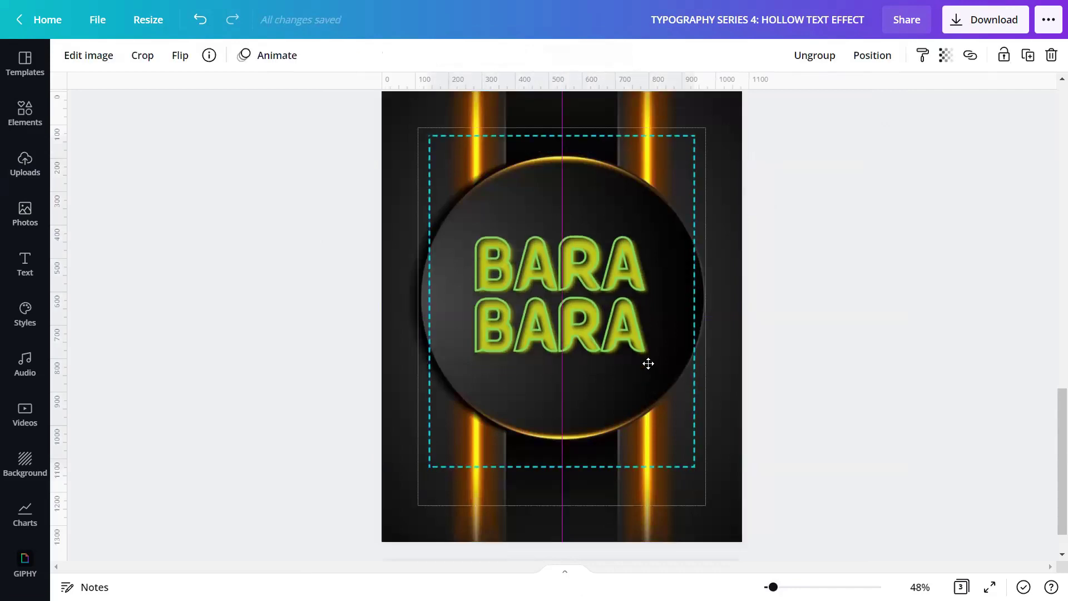
pyautogui.moveTo(648, 364); pyautogui.dragTo(649, 368)
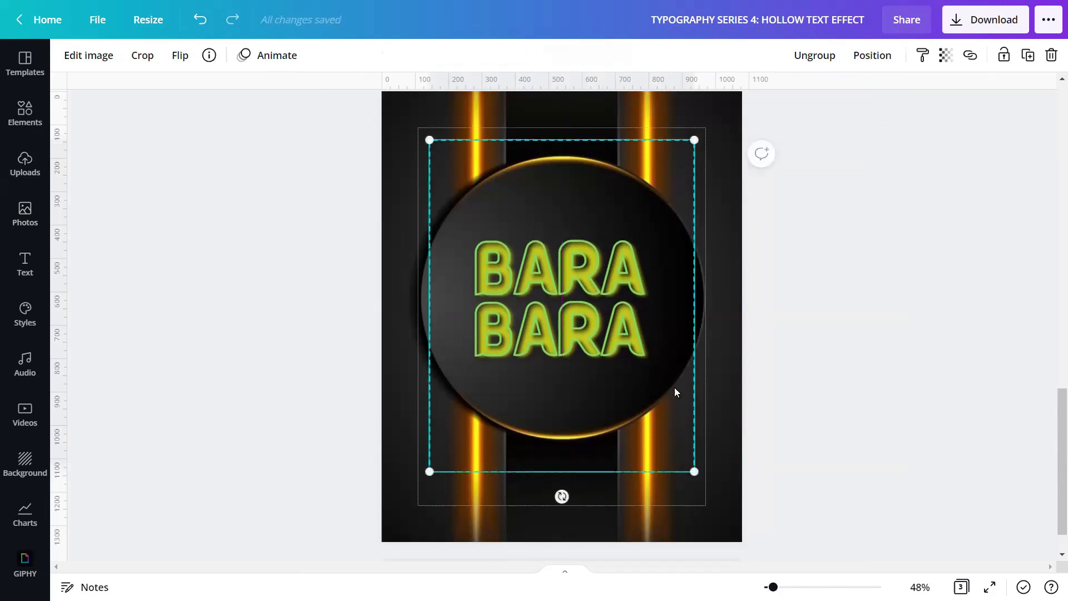
pyautogui.click(867, 440)
pyautogui.moveTo(659, 367); pyautogui.dragTo(659, 363)
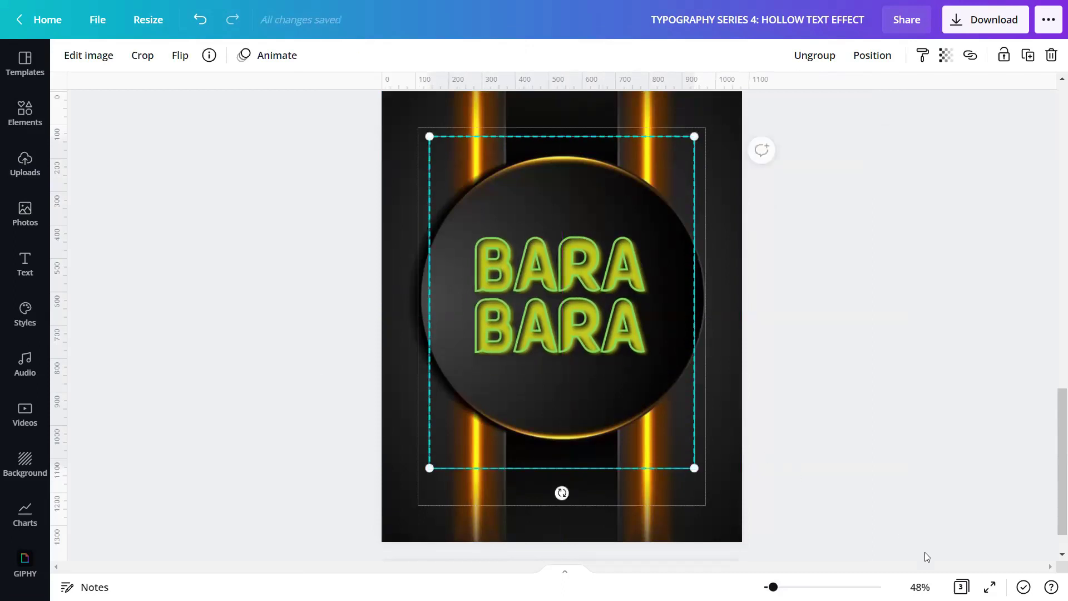
pyautogui.click(990, 587)
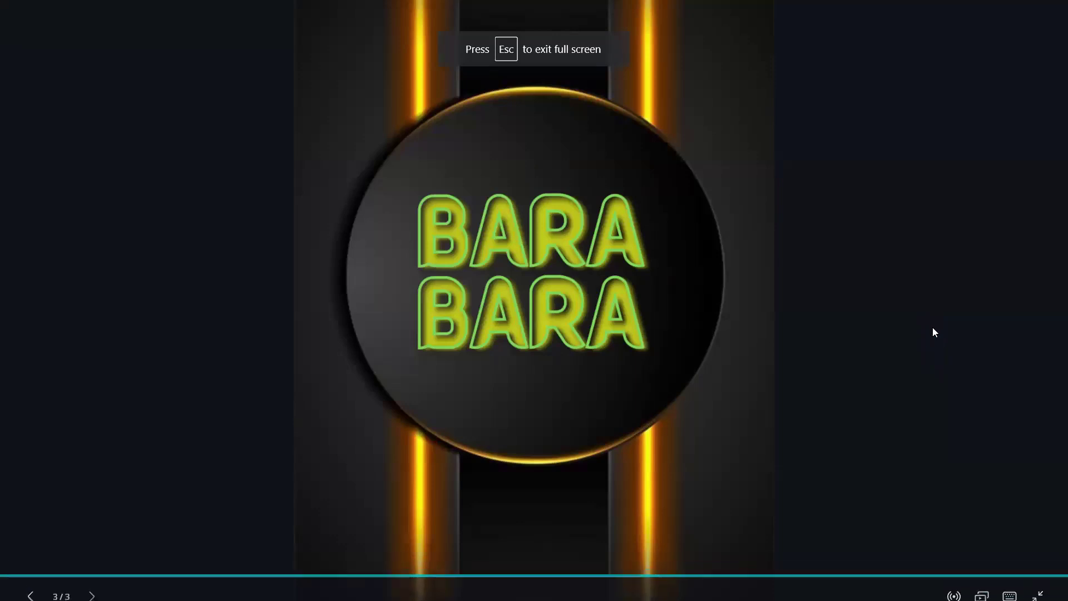
pyautogui.press('Escape')
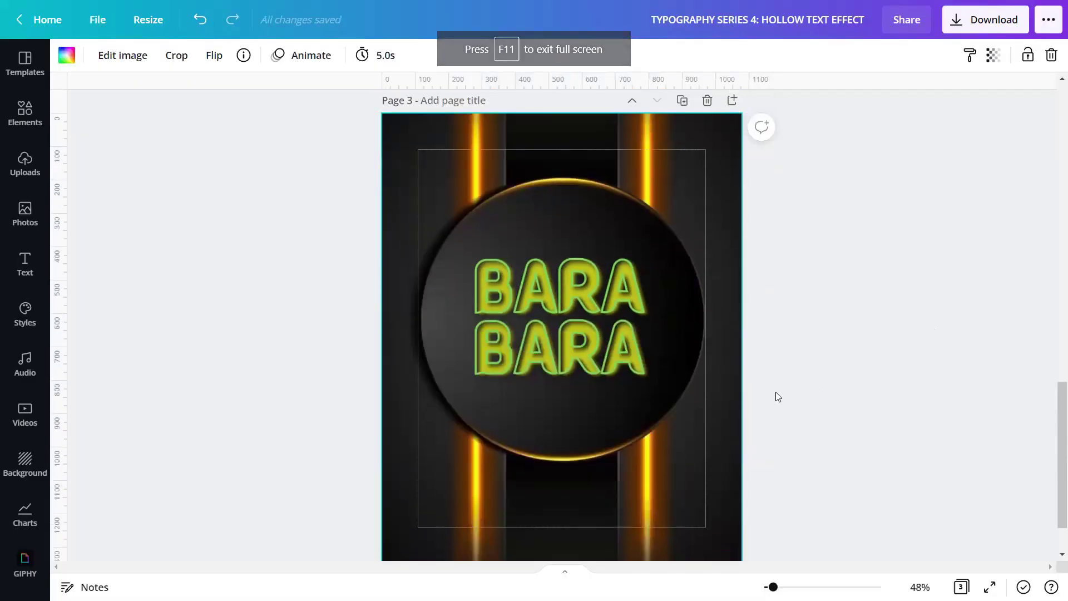
pyautogui.scroll(-2, 775, 395)
# Add a new blank page with a heading reading 'BLANKA'.
pyautogui.click(689, 523)
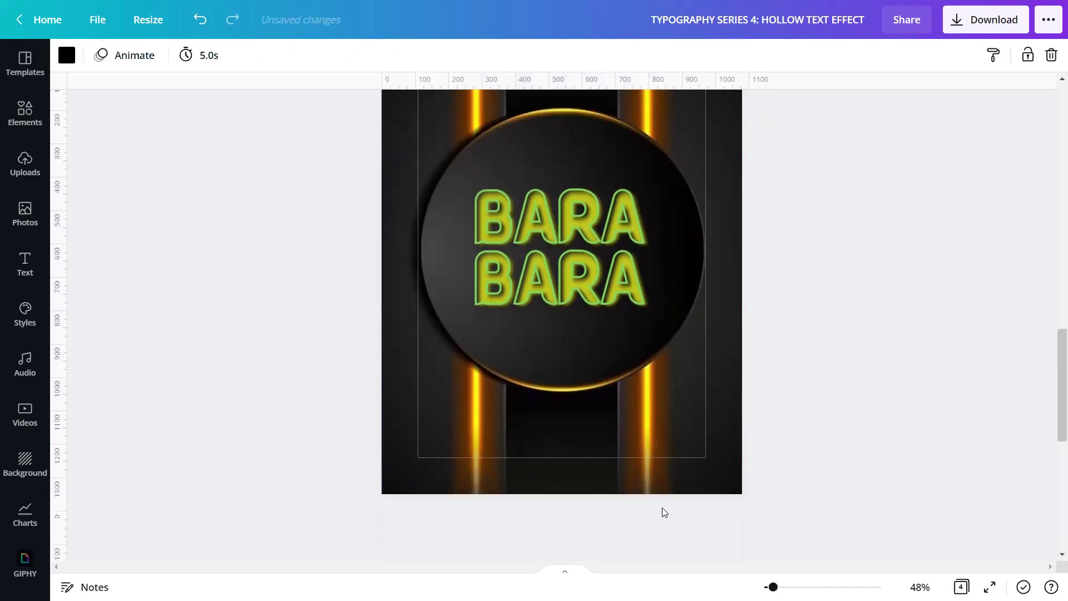
pyautogui.scroll(2, 968, 456)
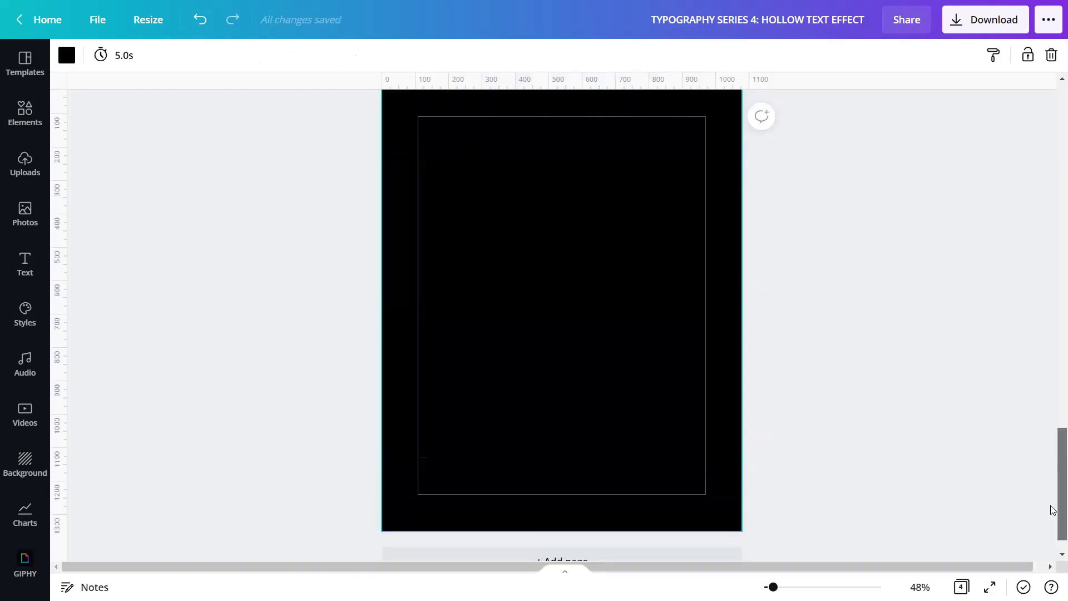
pyautogui.click(703, 347)
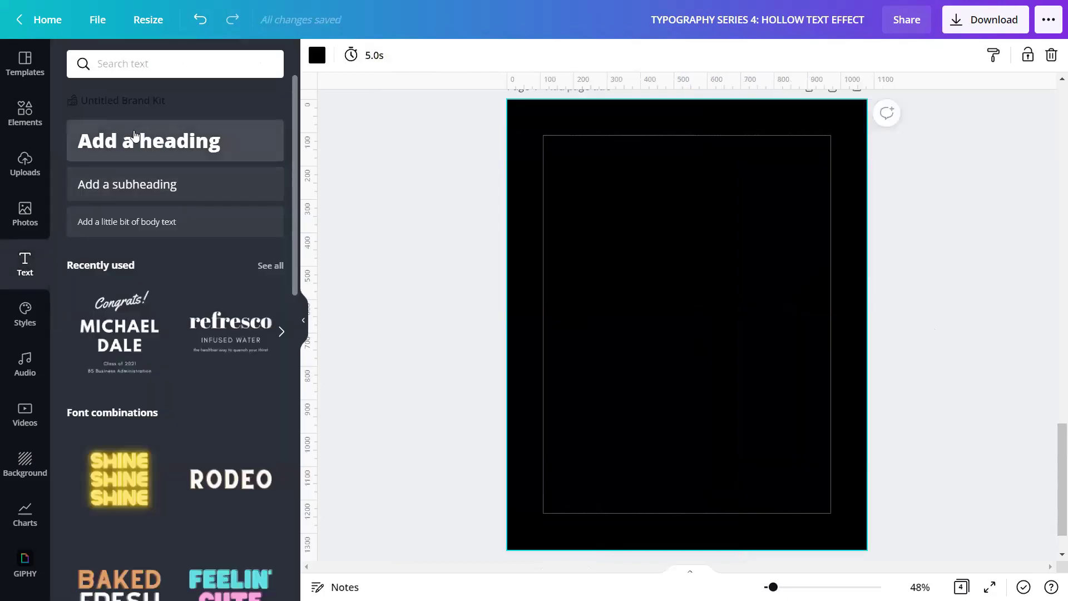
pyautogui.click(134, 135)
pyautogui.scroll(-5, 296, 320)
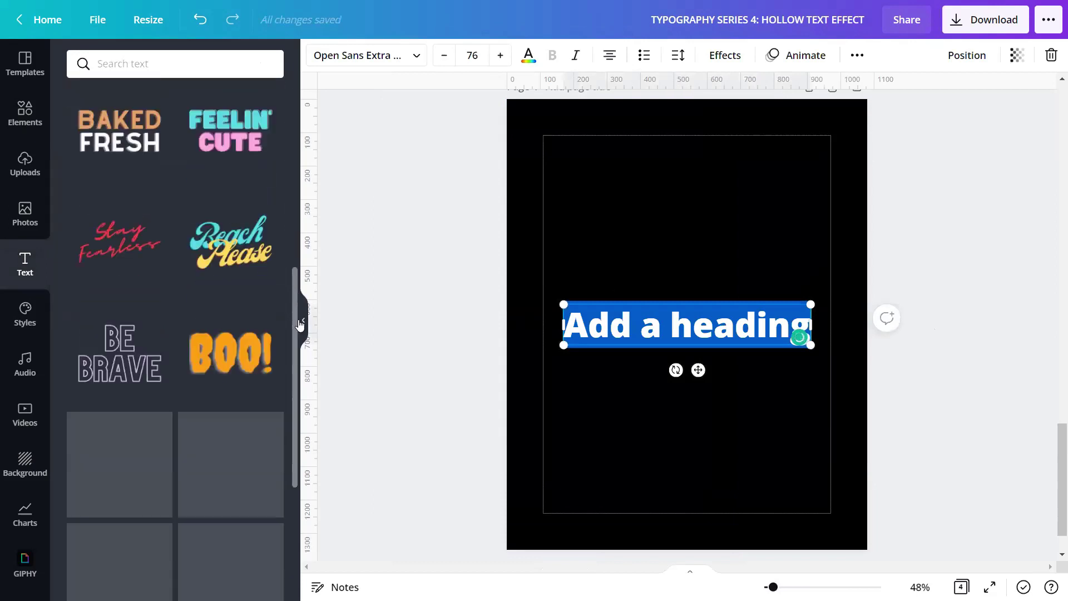
pyautogui.click(303, 323)
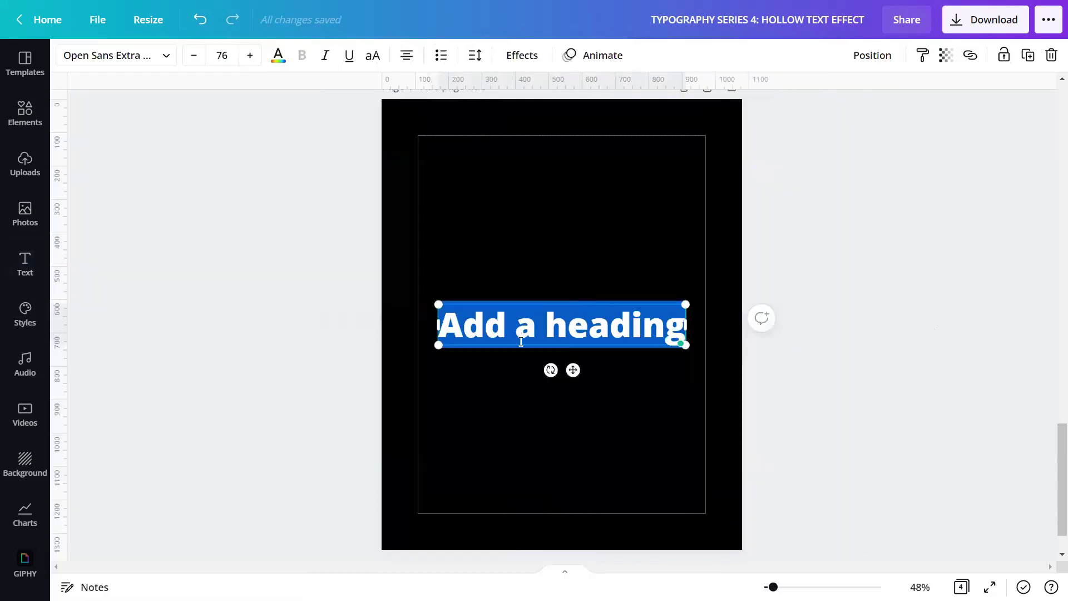
pyautogui.click(532, 413)
pyautogui.click(529, 328)
pyautogui.write('BLANKA')
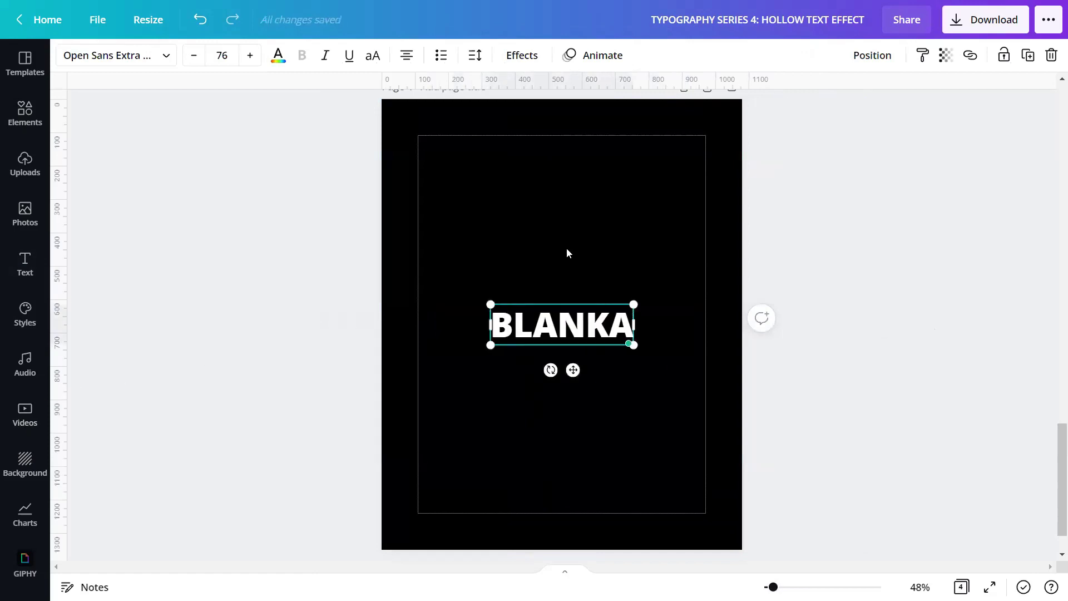
# Enlarge the BLANKA heading to font size 153.
pyautogui.click(562, 257)
pyautogui.click(607, 310)
pyautogui.moveTo(642, 301)
pyautogui.mouseDown()
pyautogui.moveTo(679, 274)
pyautogui.moveTo(694, 285)
pyautogui.mouseUp()
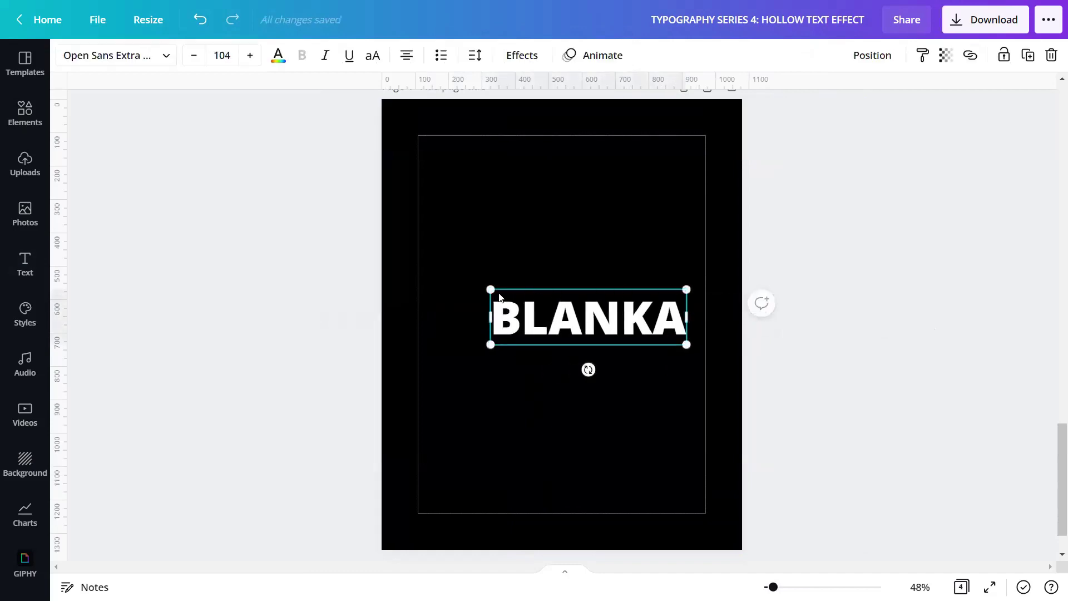
pyautogui.moveTo(465, 277); pyautogui.dragTo(417, 255)
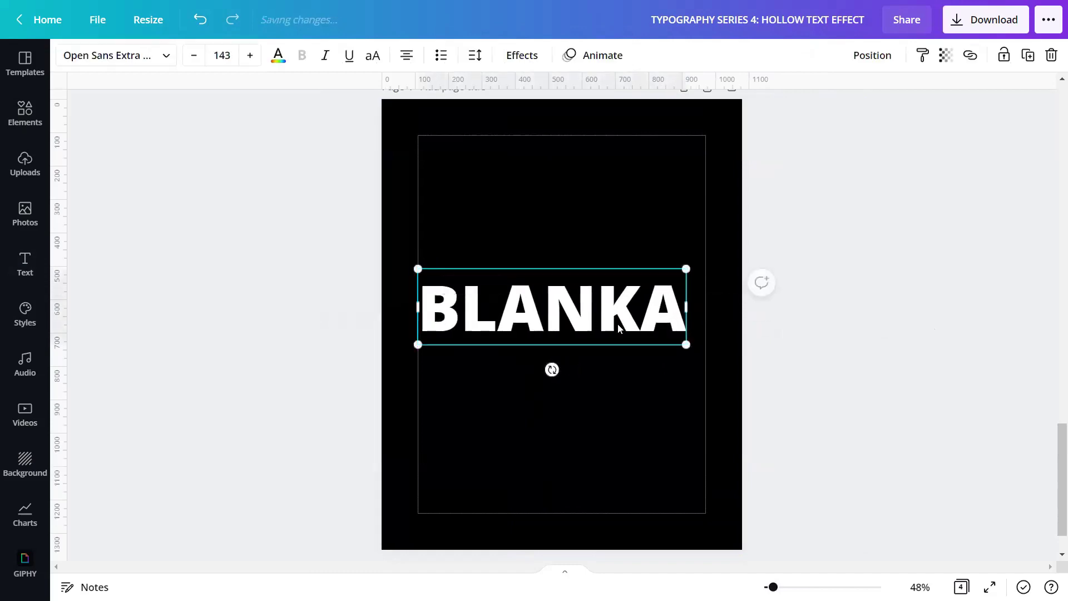
pyautogui.moveTo(684, 341); pyautogui.dragTo(705, 358)
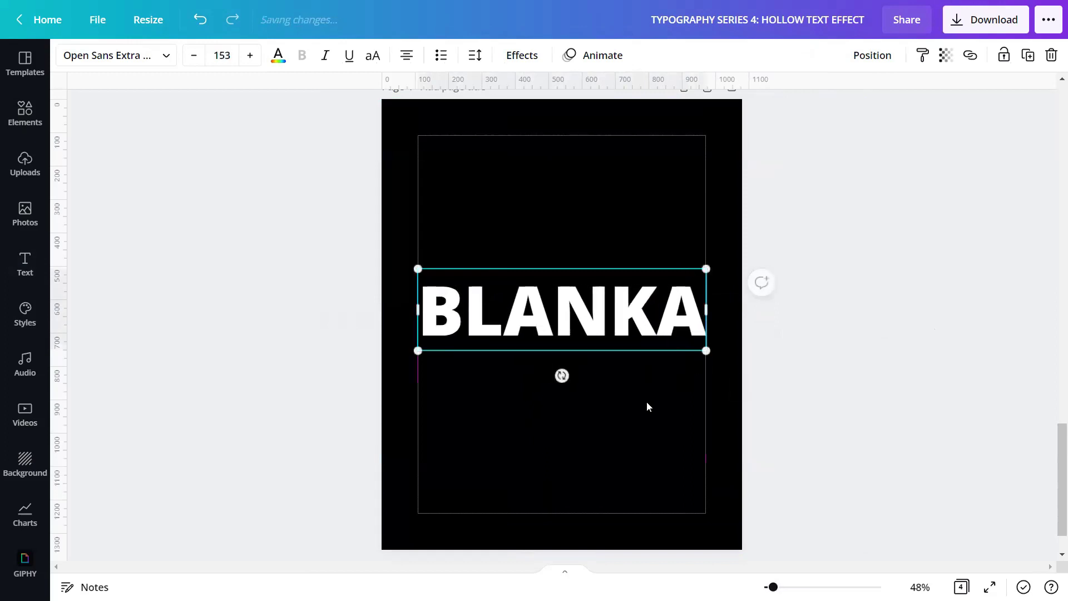
pyautogui.click(614, 421)
# Set the BLANKA heading in the Blanka font.
pyautogui.click(508, 332)
pyautogui.click(92, 58)
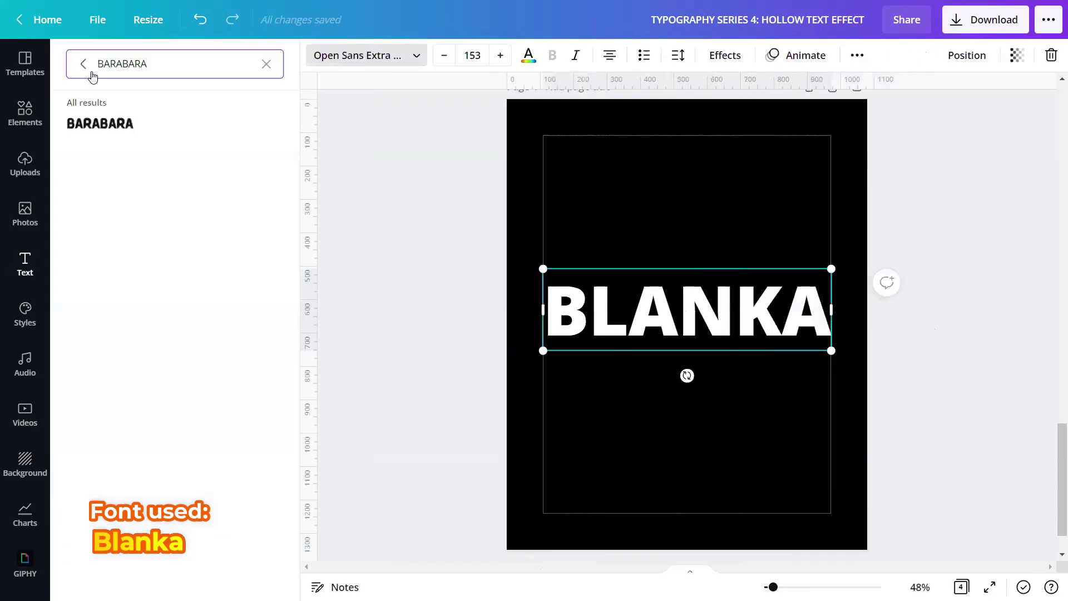
pyautogui.doubleClick(106, 63)
pyautogui.write('BLANKA')
pyautogui.click(109, 117)
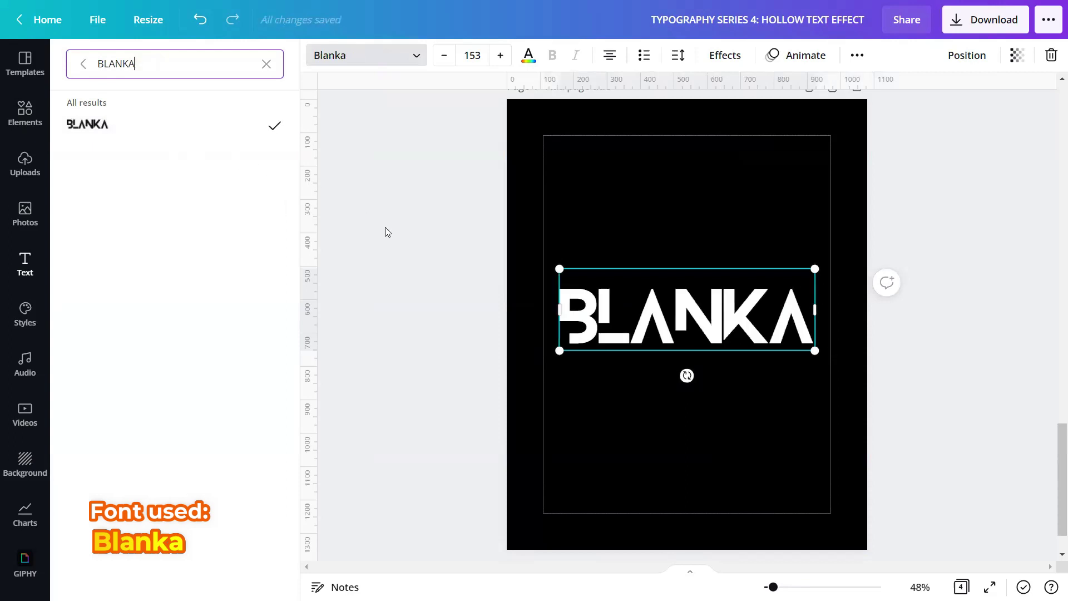
pyautogui.press('Escape')
# Centre BLANKA vertically on the page.
pyautogui.click(634, 231)
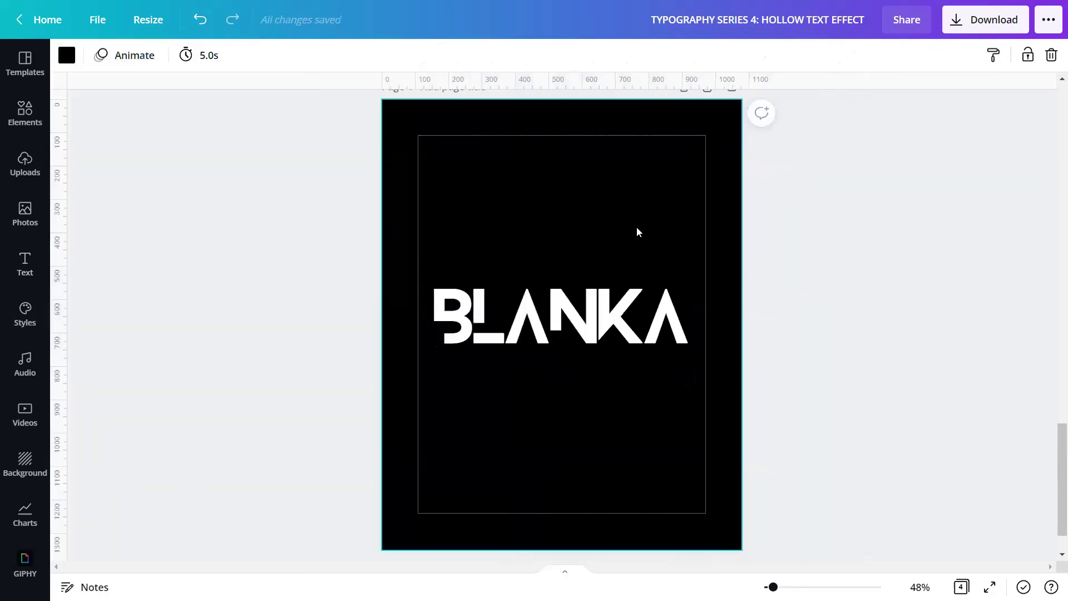
pyautogui.click(638, 293)
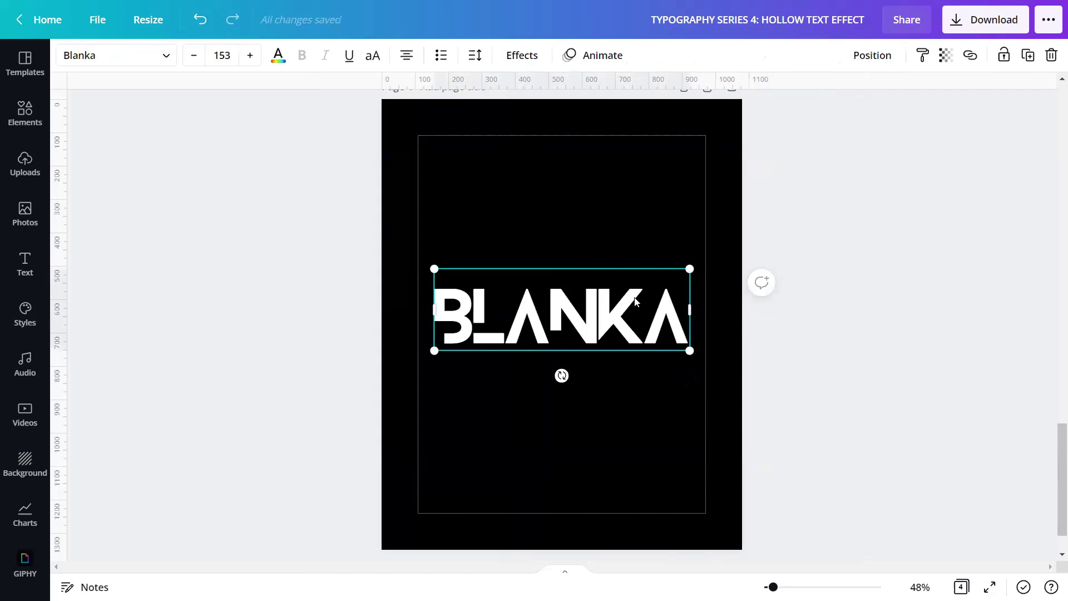
pyautogui.click(879, 55)
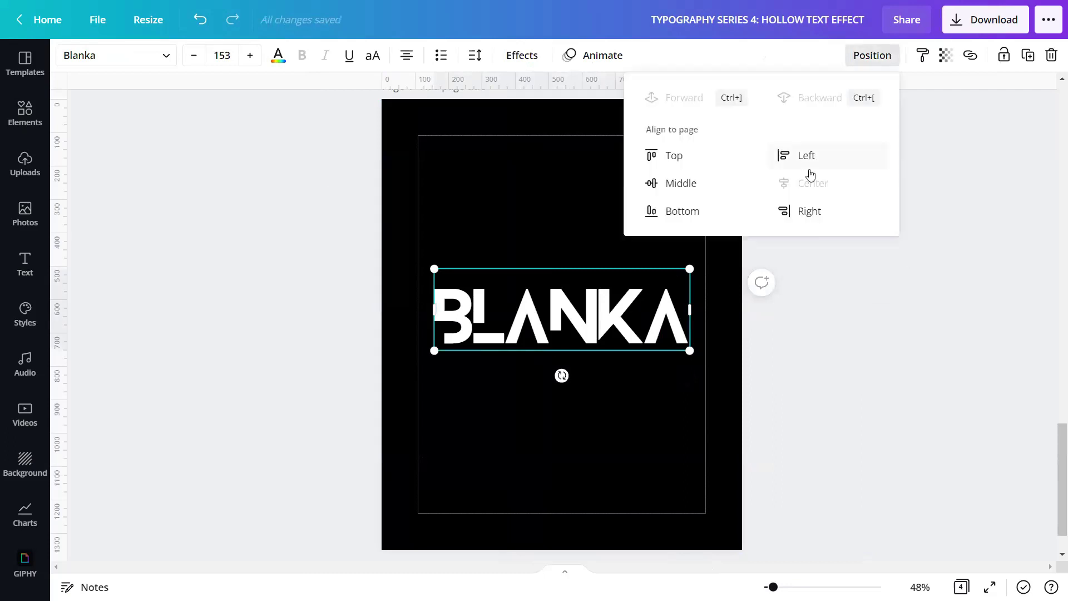
pyautogui.click(702, 186)
pyautogui.click(470, 243)
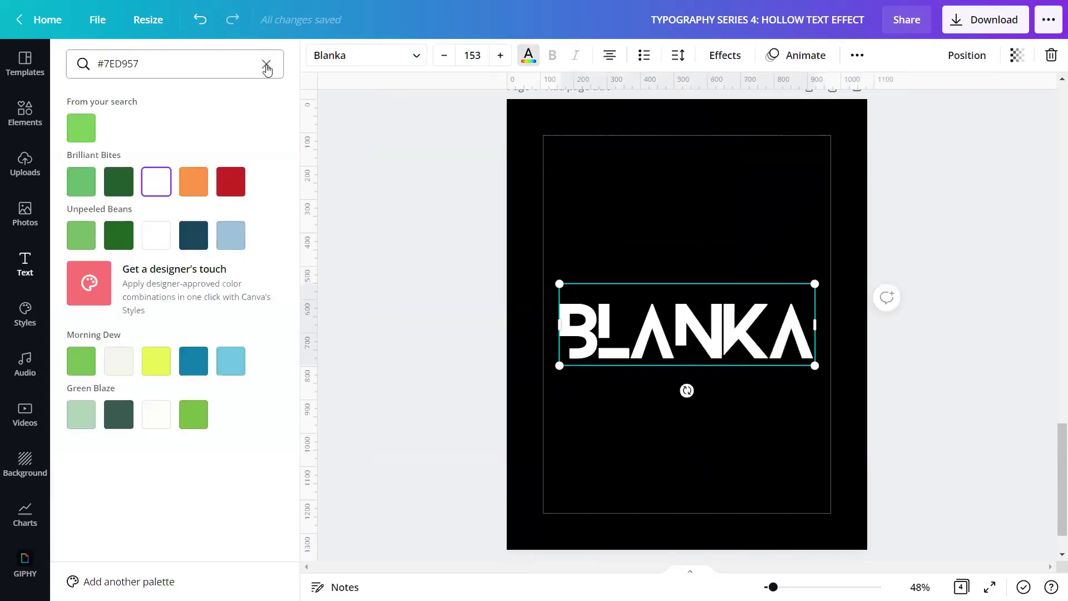
# Colour the BLANKA text yellow #FAD02C.
pyautogui.click(266, 64)
pyautogui.write('#')
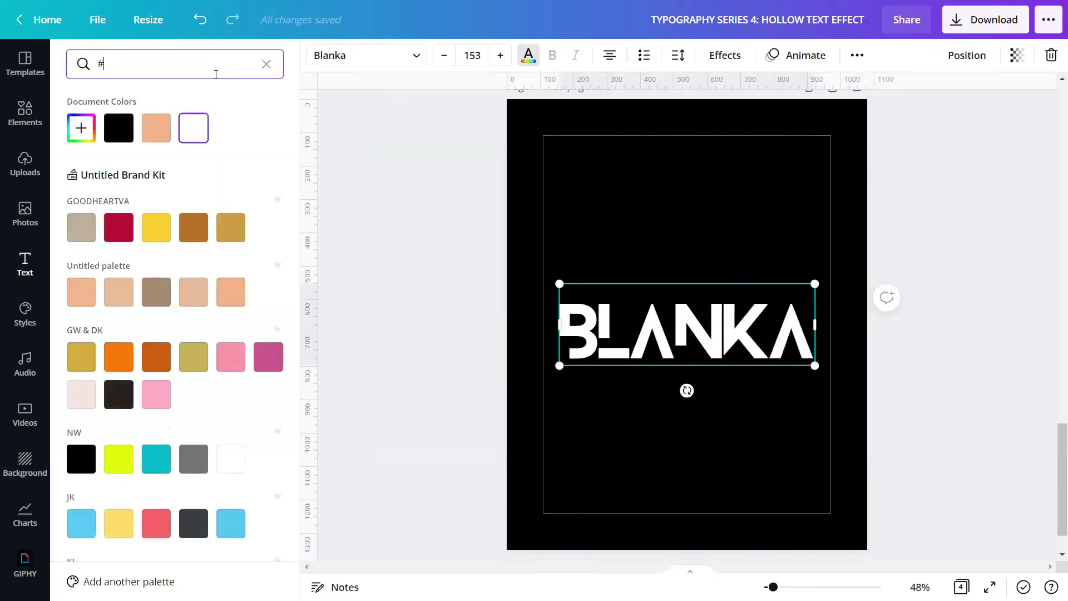
pyautogui.write('FAD0')
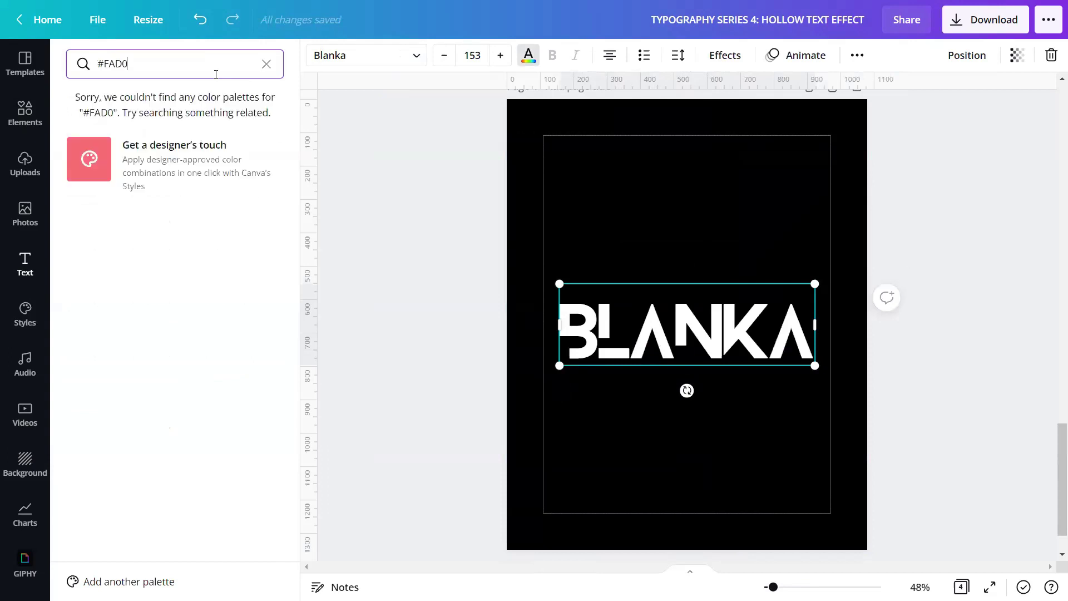
pyautogui.write('2C')
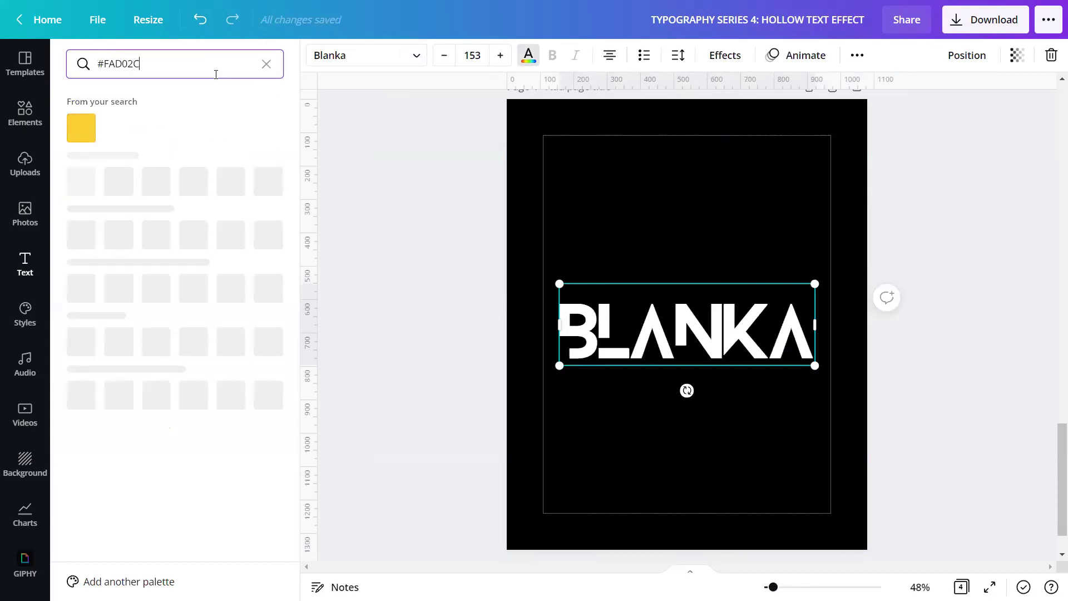
pyautogui.click(77, 131)
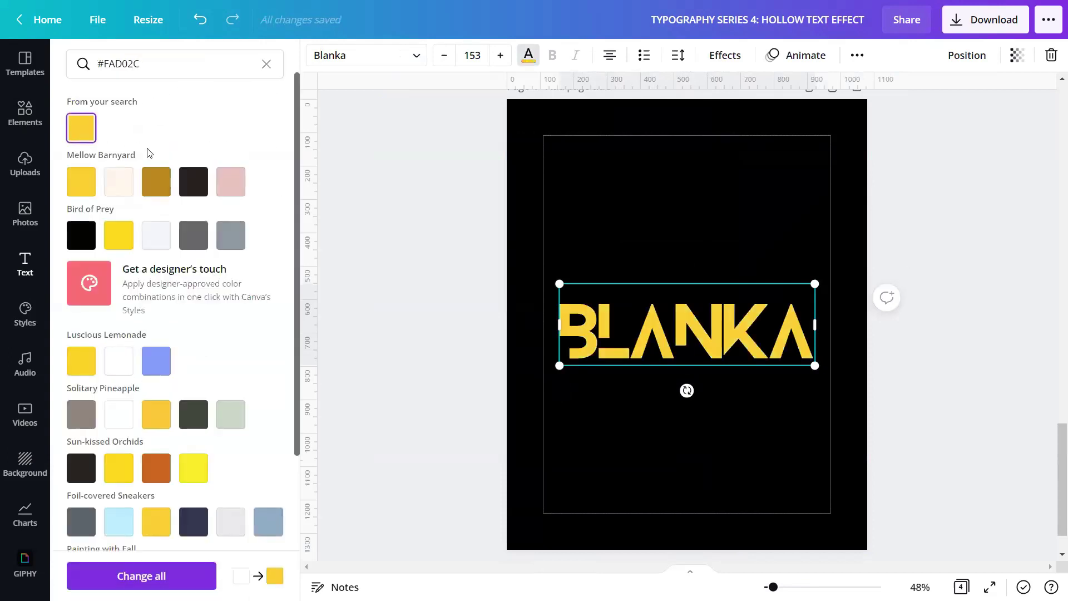
pyautogui.click(408, 242)
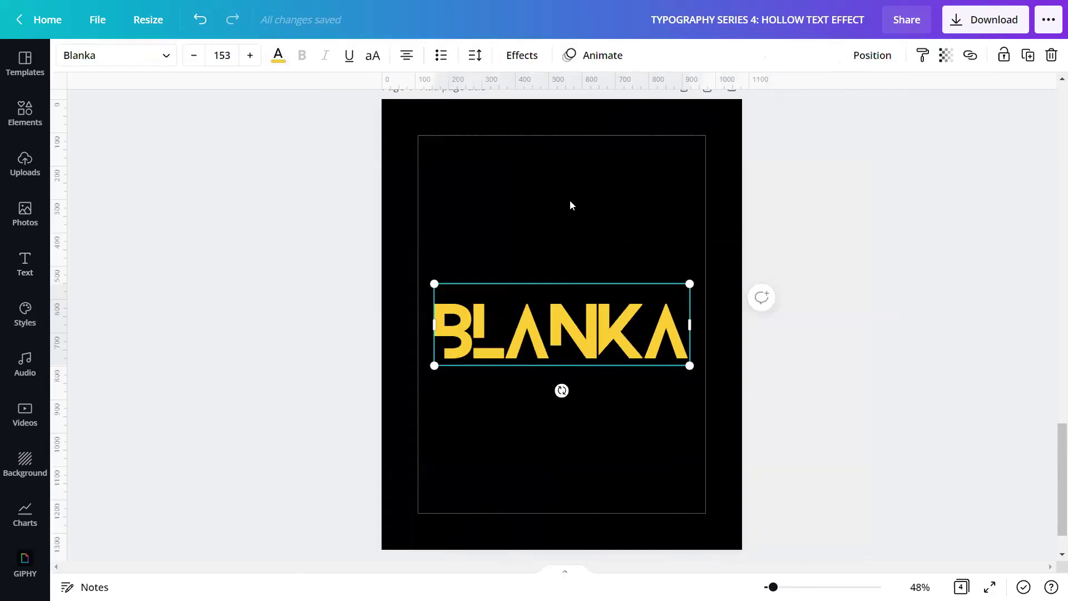
# Duplicate the BLANKA page so it appears again as Page 5.
pyautogui.scroll(2, 677, 175)
pyautogui.click(683, 156)
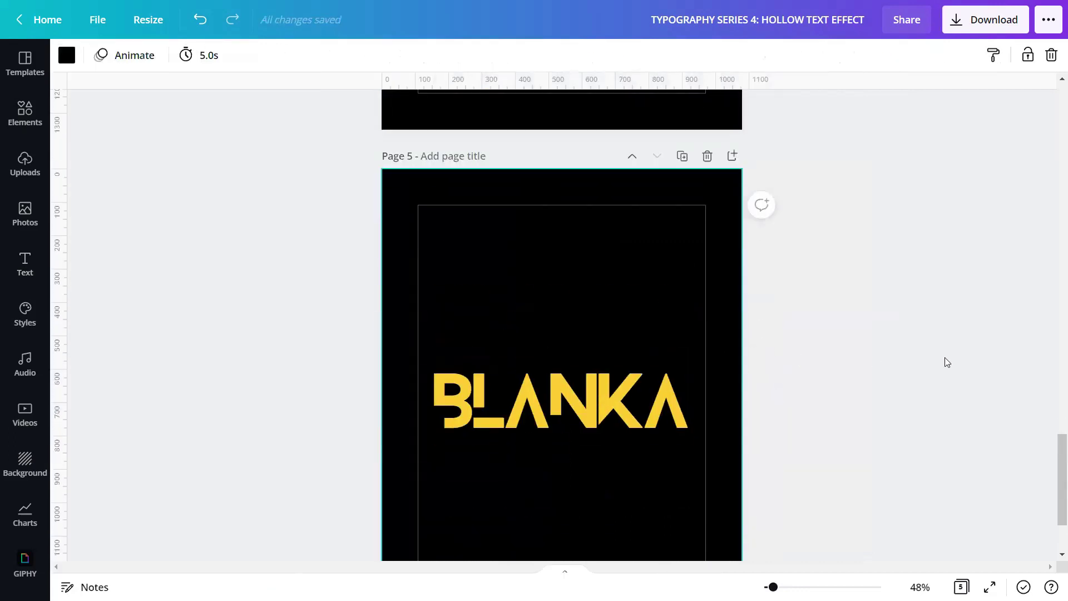
pyautogui.scroll(-2, 1053, 437)
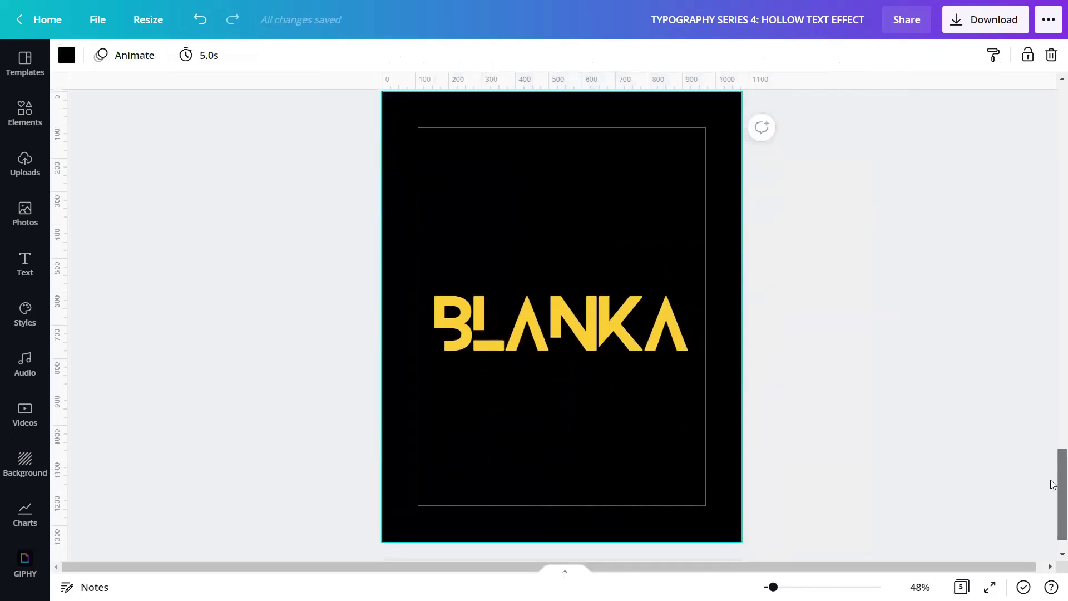
# Recolour the BLANKA text on Page 5 to muted gold #EABE40.
pyautogui.click(585, 345)
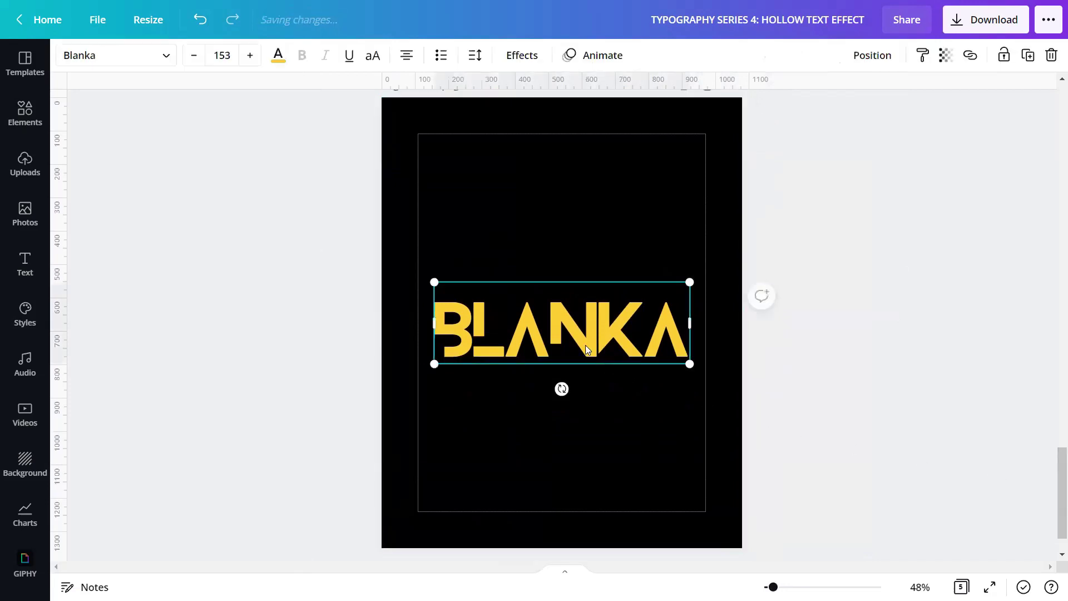
pyautogui.click(278, 57)
pyautogui.click(266, 66)
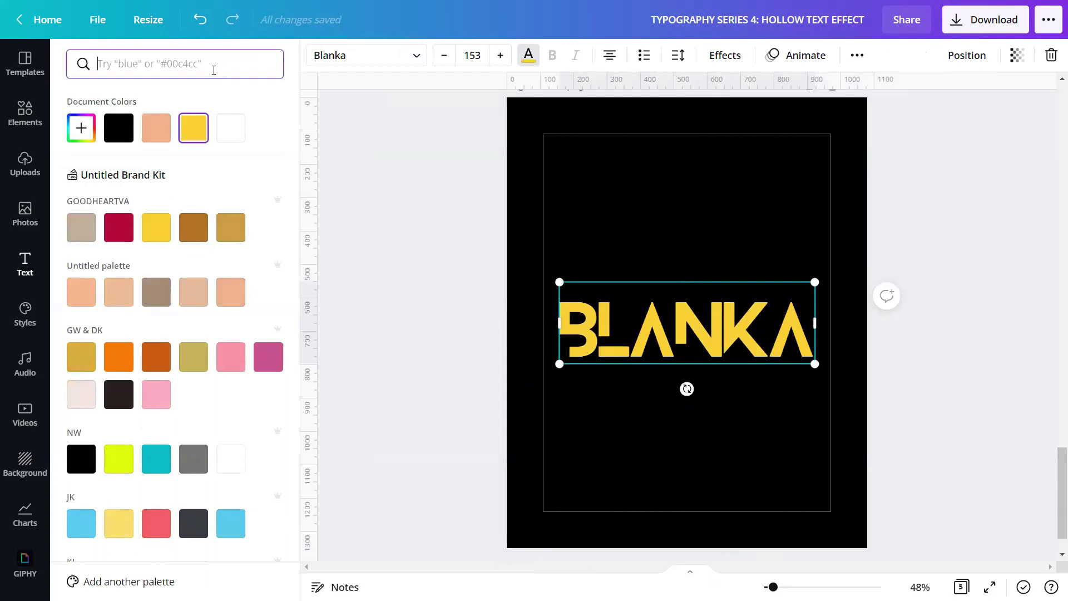
pyautogui.write('#EABE')
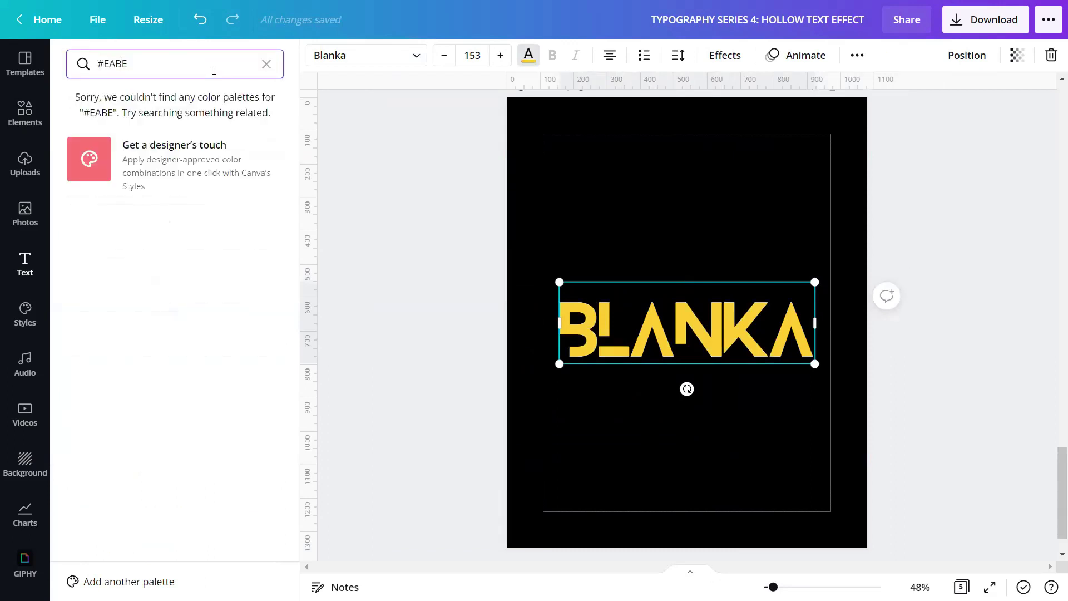
pyautogui.write('40')
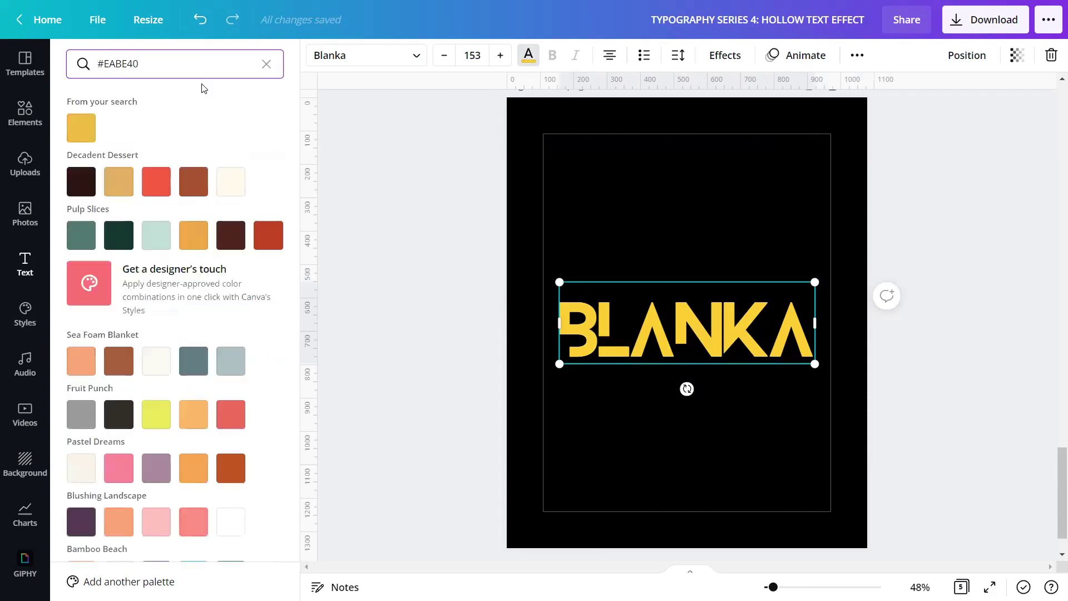
pyautogui.click(84, 134)
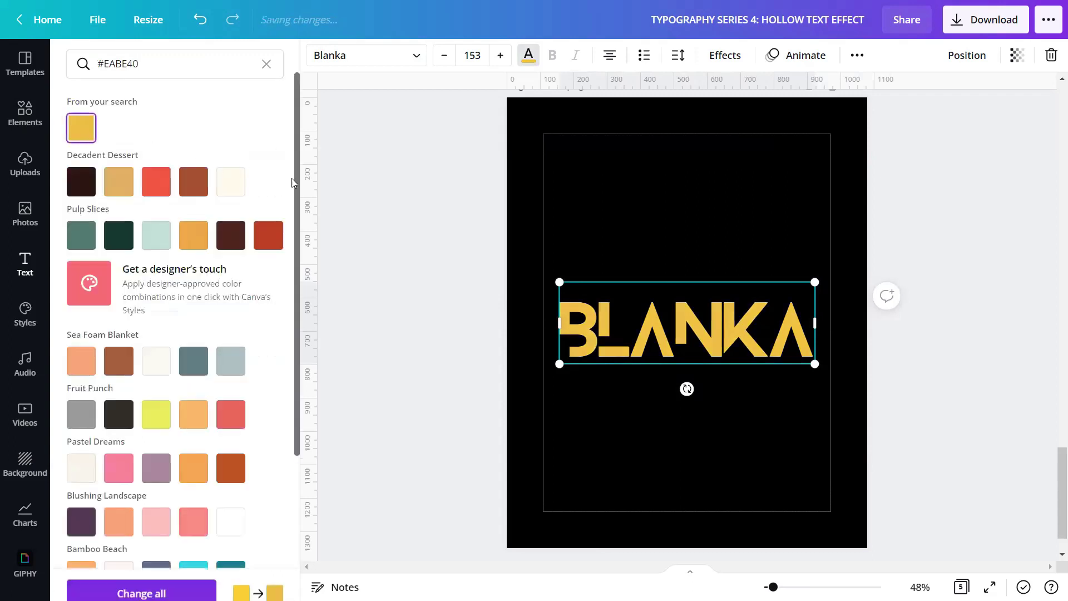
pyautogui.press('Escape')
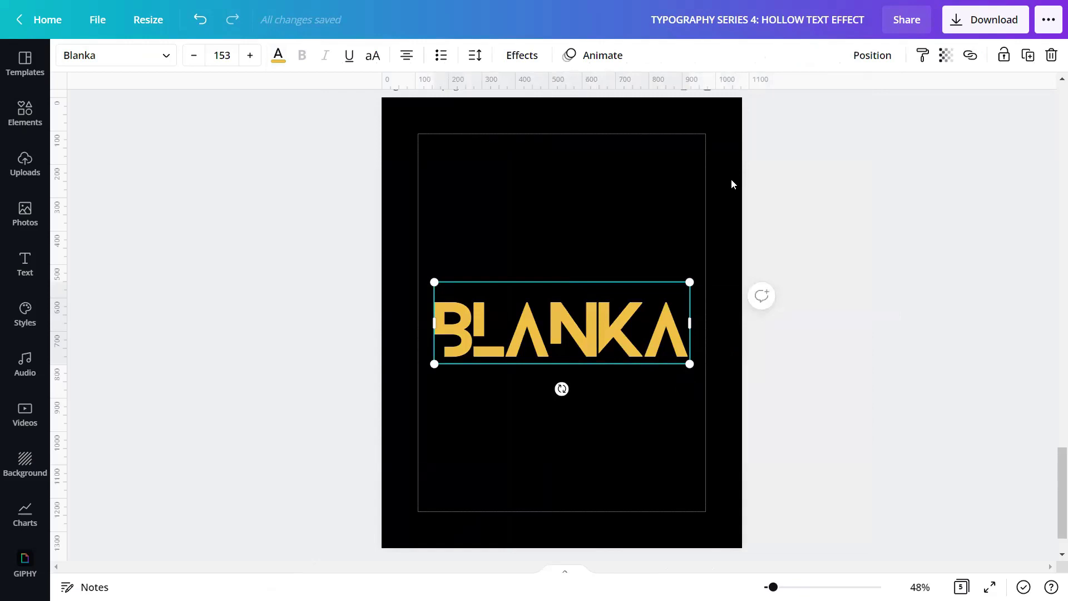
pyautogui.click(523, 55)
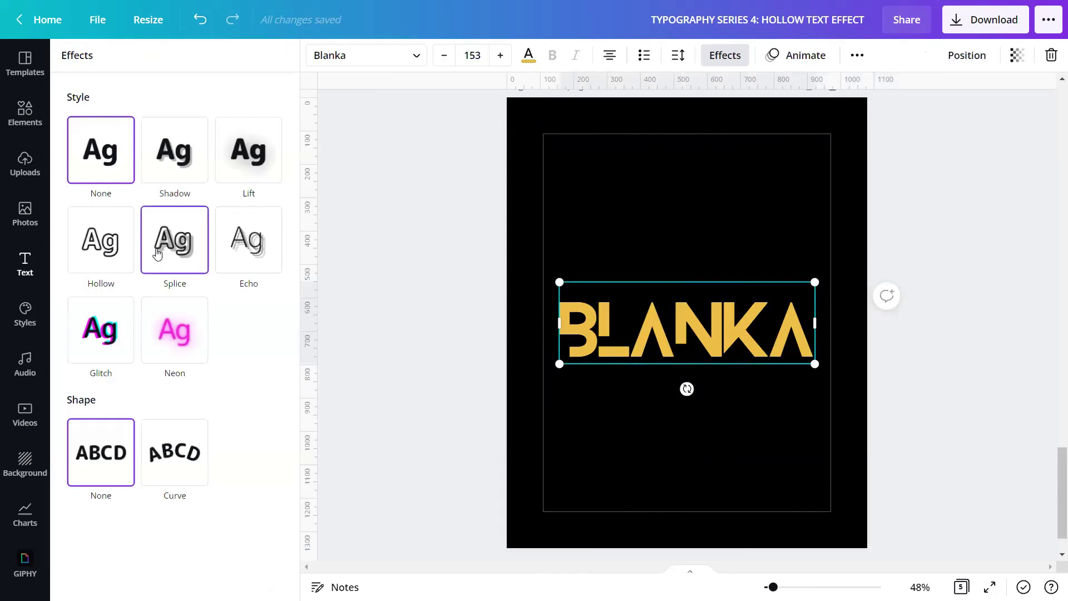
# Turn BLANKA into hollow outline lettering with outline thickness 25.
pyautogui.click(92, 257)
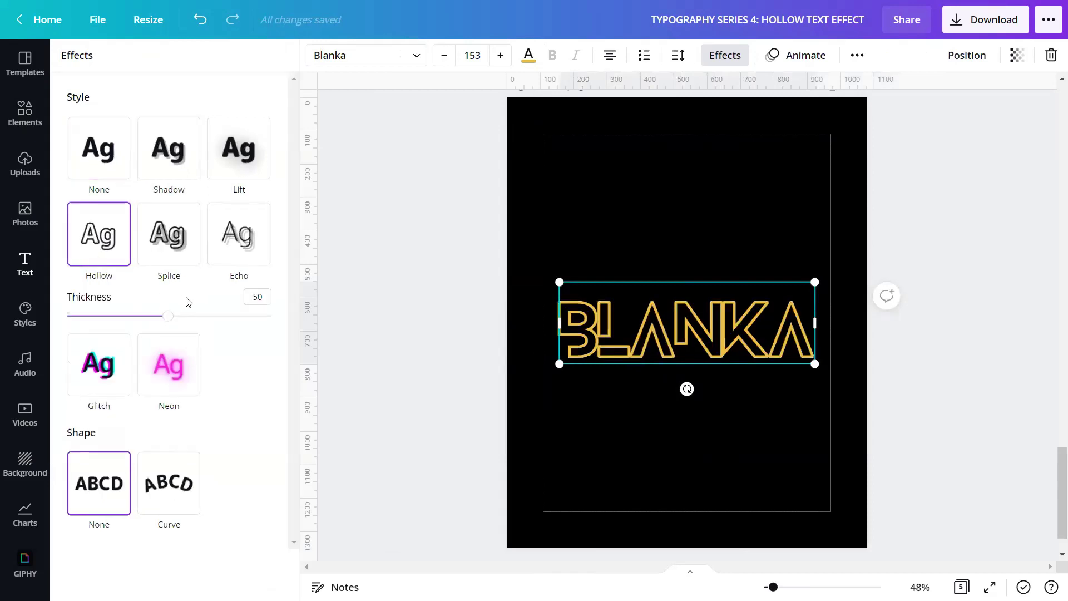
pyautogui.click(270, 301)
pyautogui.write('25')
pyautogui.press('Return')
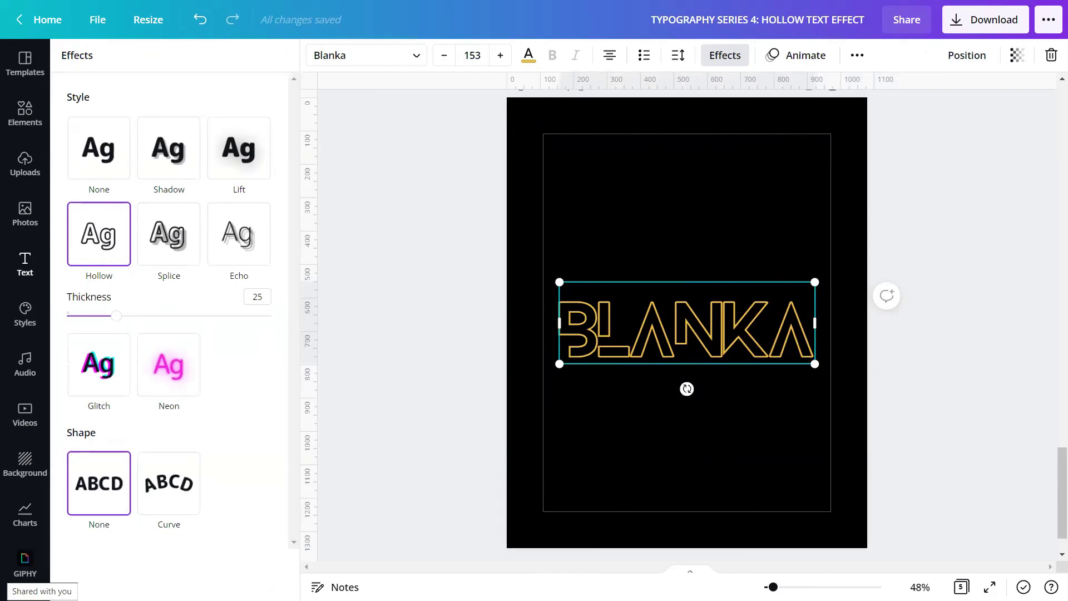
pyautogui.press('Escape')
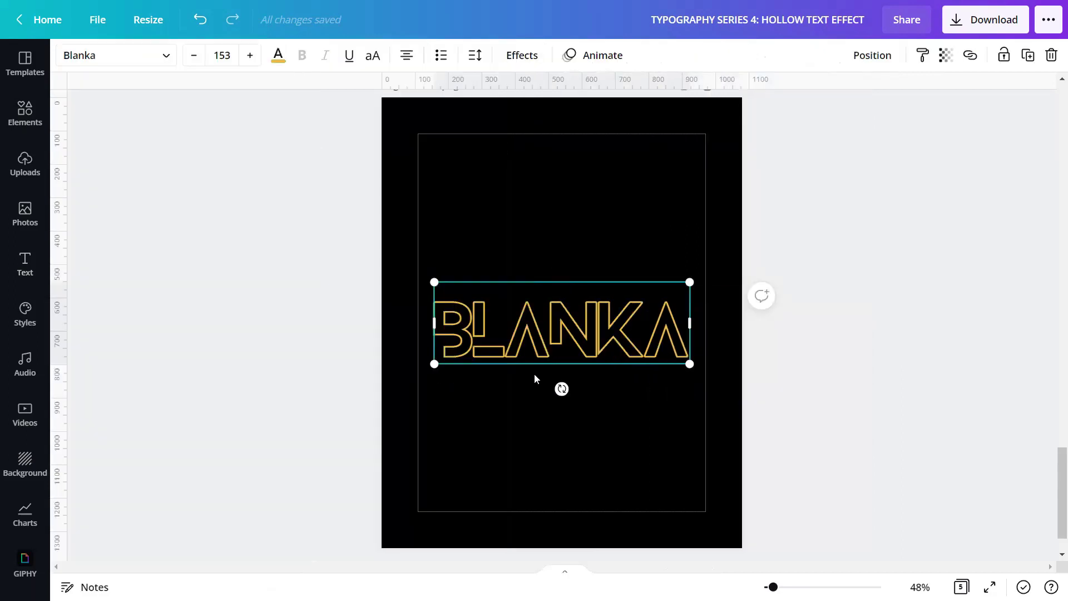
pyautogui.click(854, 391)
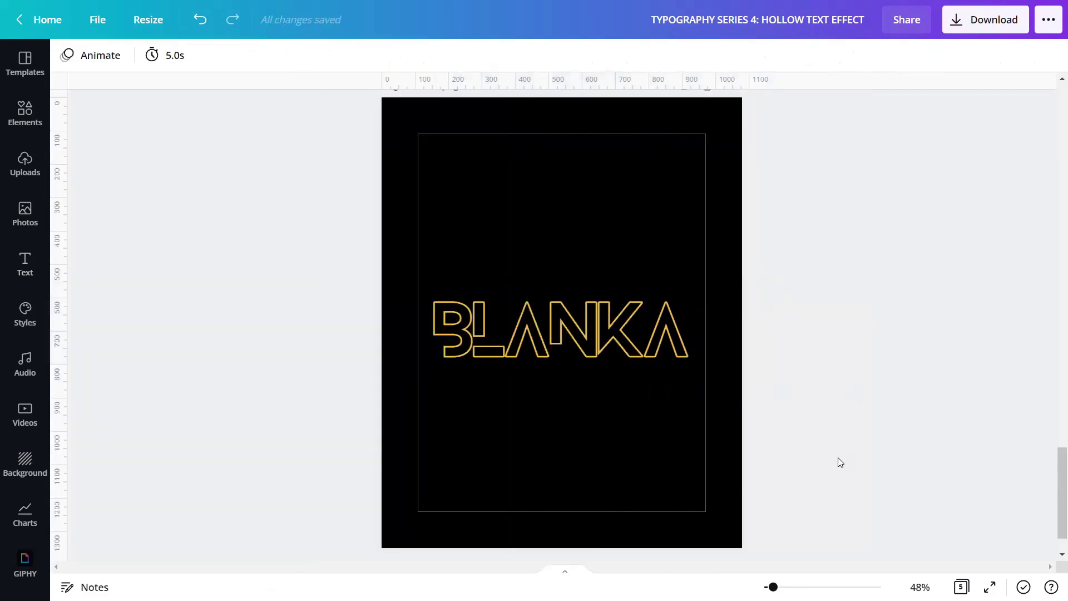
# Download Page 4 alone as a 3× transparent-background PNG.
pyautogui.click(996, 20)
pyautogui.click(1035, 150)
pyautogui.write('3')
pyautogui.click(851, 196)
pyautogui.click(1039, 275)
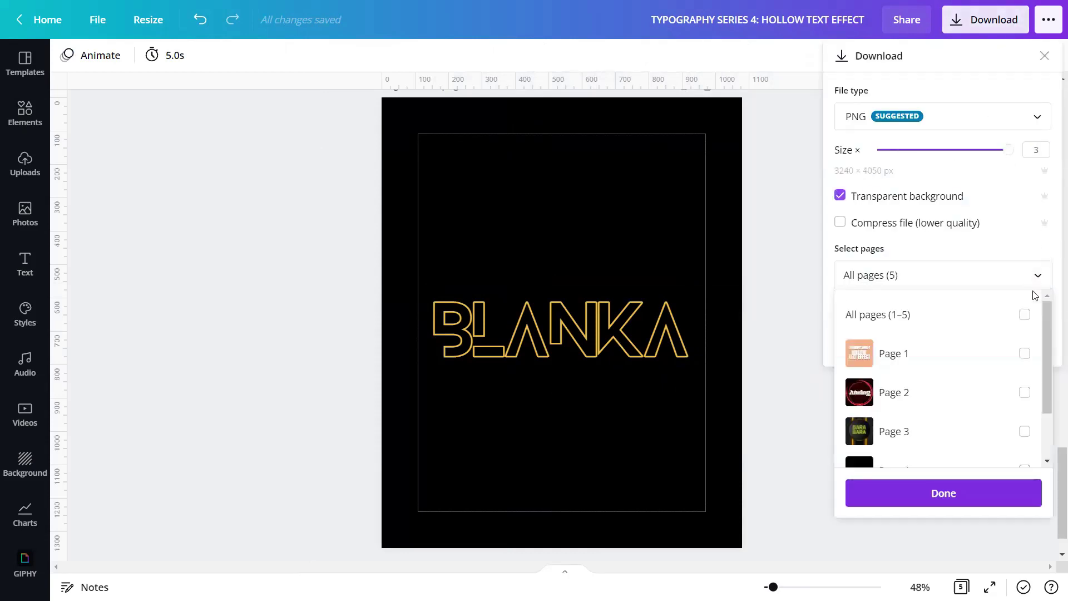
pyautogui.scroll(-2, 1046, 389)
pyautogui.click(1025, 404)
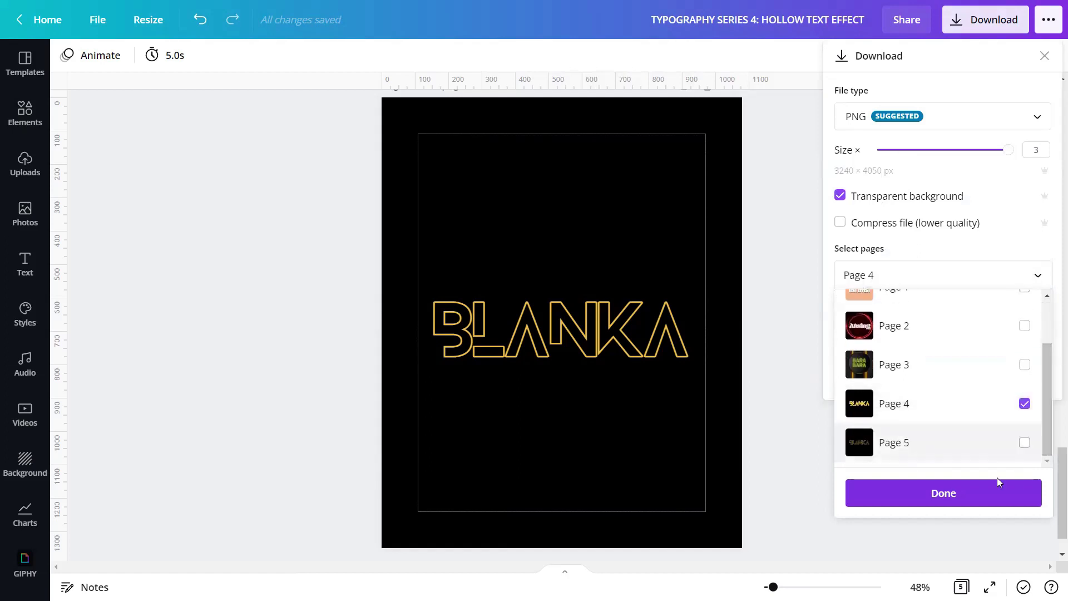
pyautogui.click(996, 486)
pyautogui.click(982, 343)
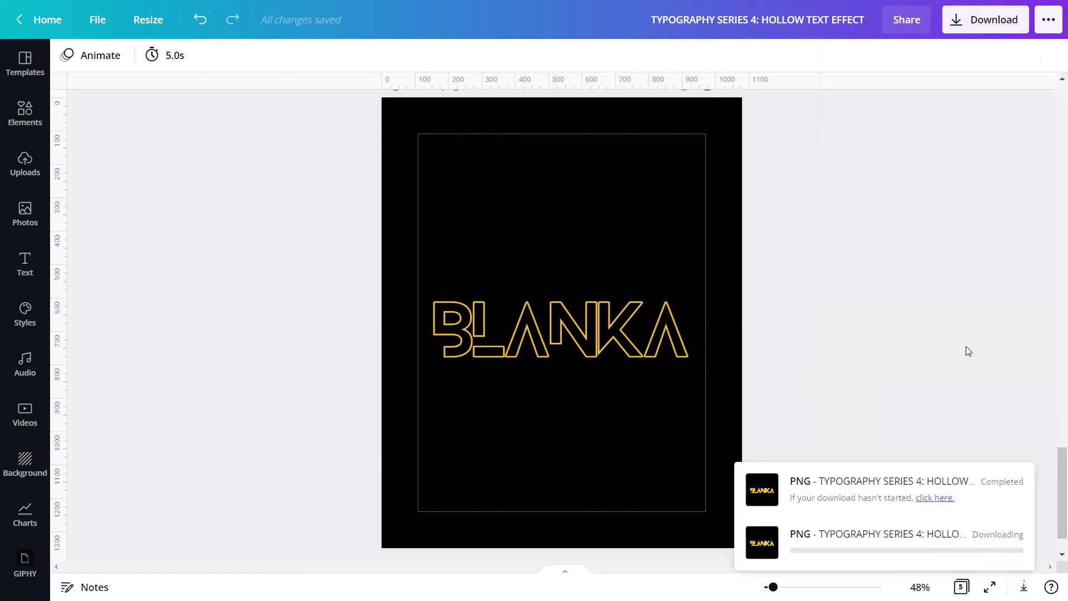
pyautogui.click(761, 490)
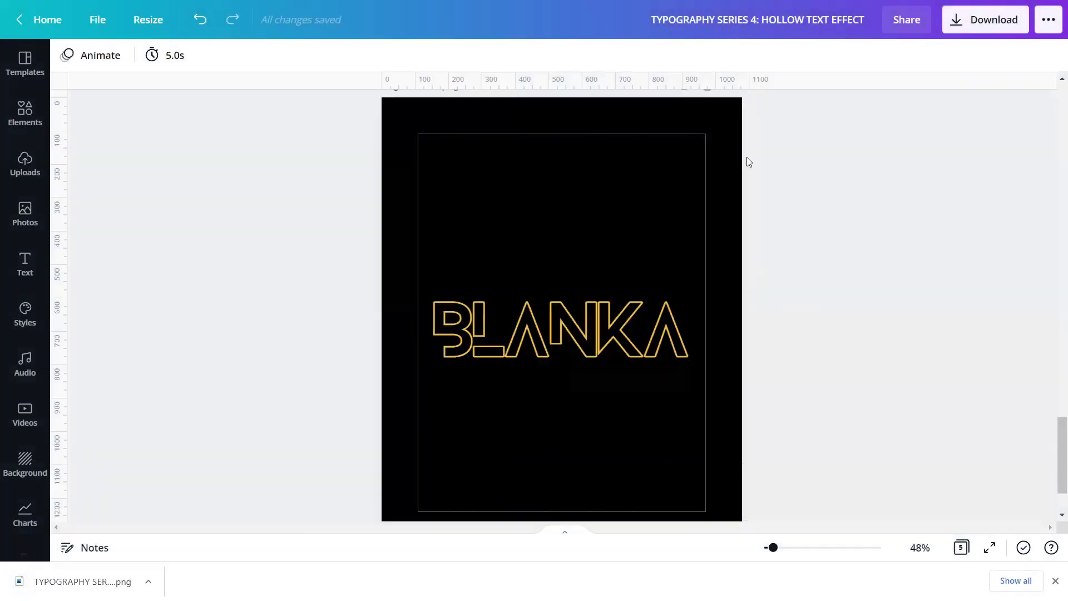
# Download Page 5 alone as a 3× transparent-background PNG.
pyautogui.click(996, 23)
pyautogui.click(1046, 155)
pyautogui.write('3')
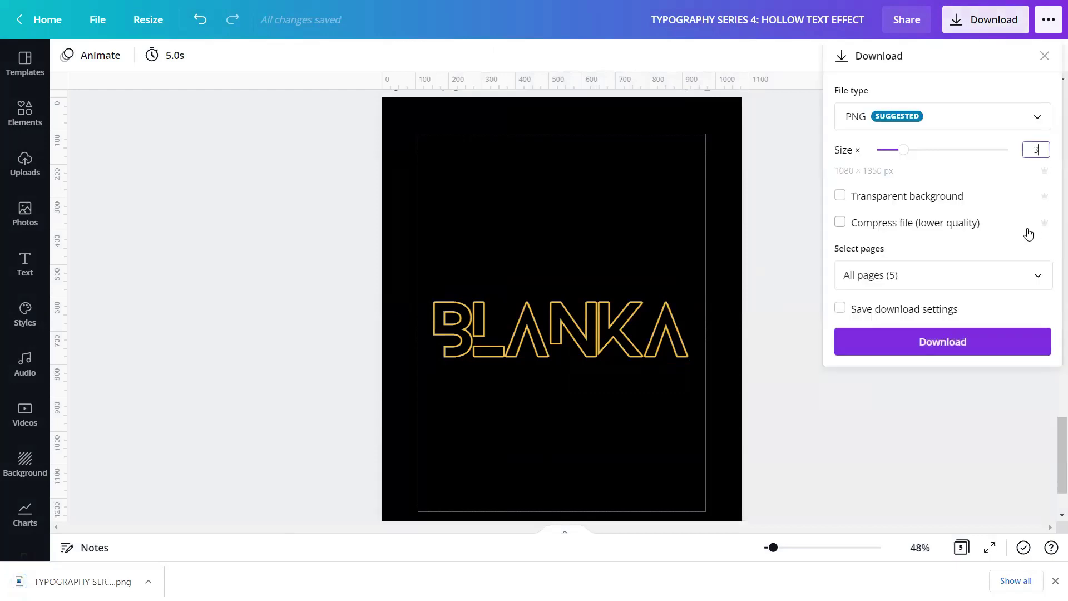
pyautogui.click(840, 196)
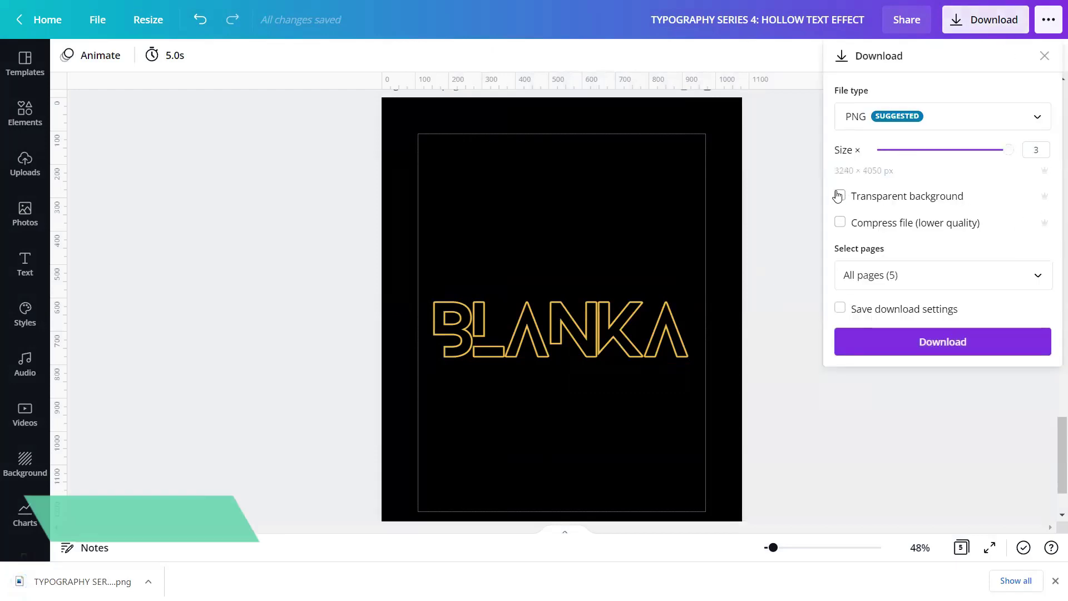
pyautogui.click(1038, 276)
pyautogui.scroll(-2, 1024, 384)
pyautogui.click(1024, 443)
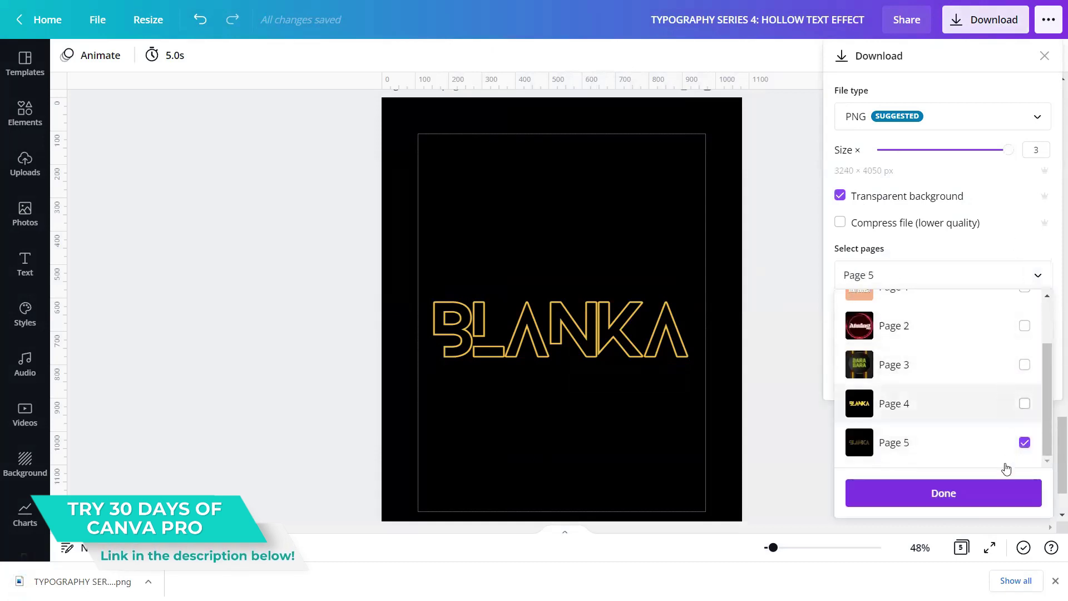
pyautogui.click(1001, 483)
pyautogui.click(968, 347)
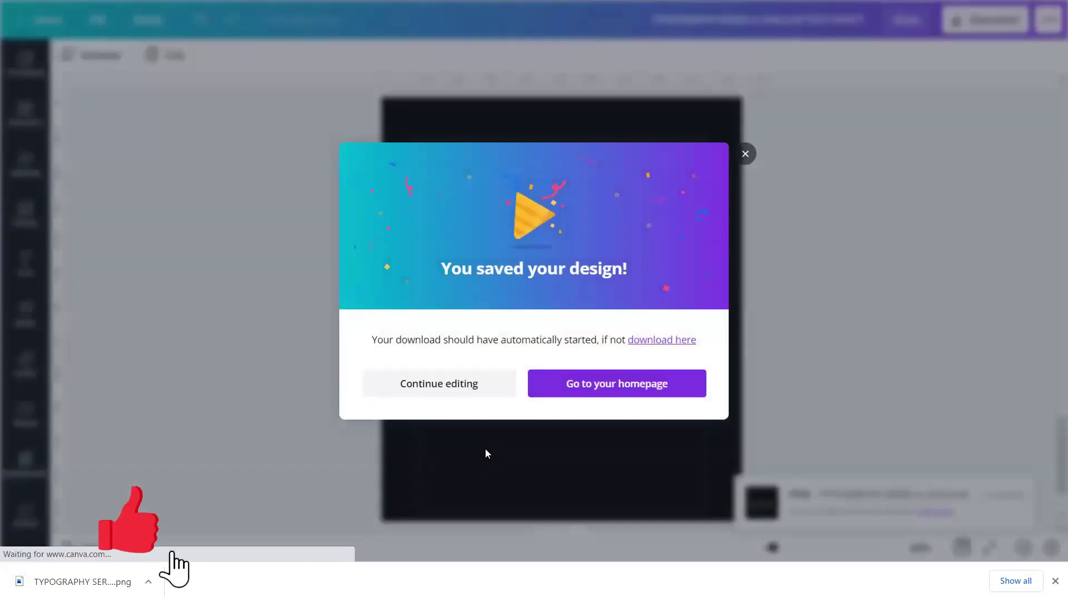
pyautogui.click(746, 153)
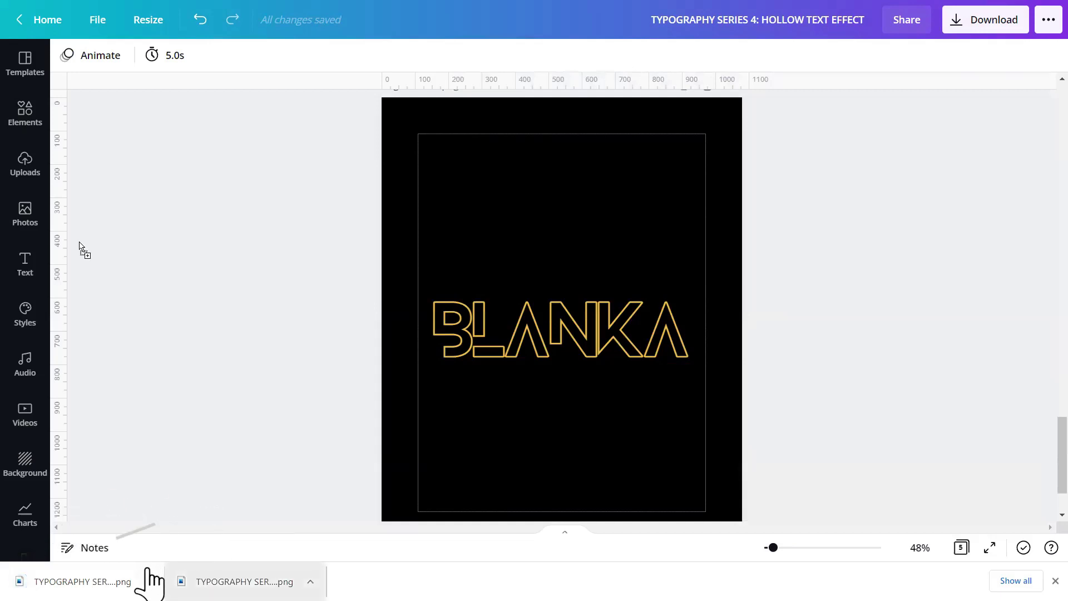
# Show the uploaded BLANKA PNGs and delete pages 5 and 4.
pyautogui.click(26, 164)
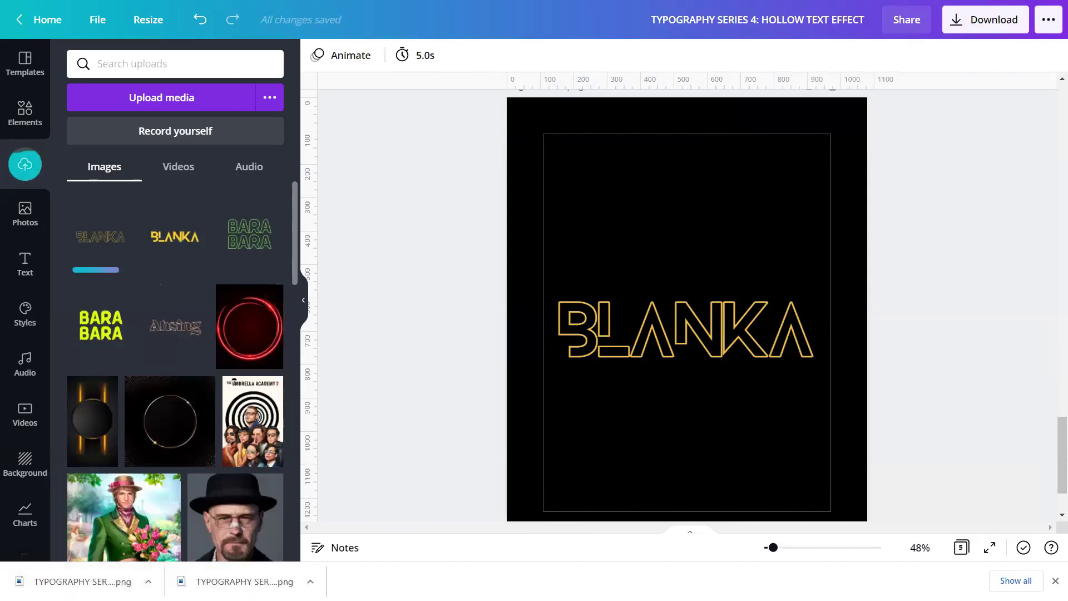
pyautogui.click(1056, 581)
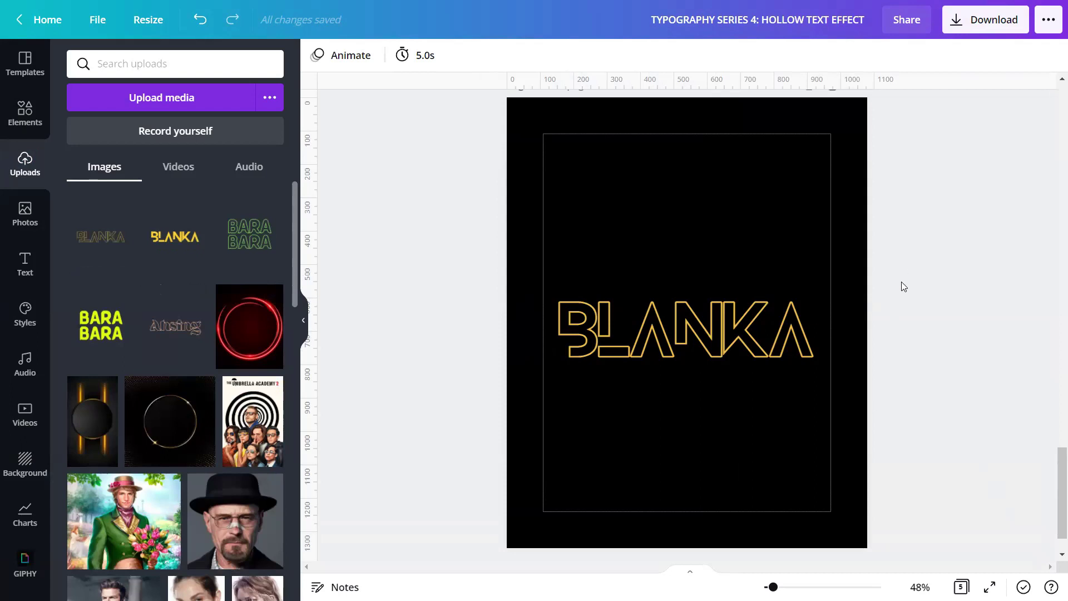
pyautogui.scroll(1, 890, 316)
pyautogui.scroll(2, 887, 288)
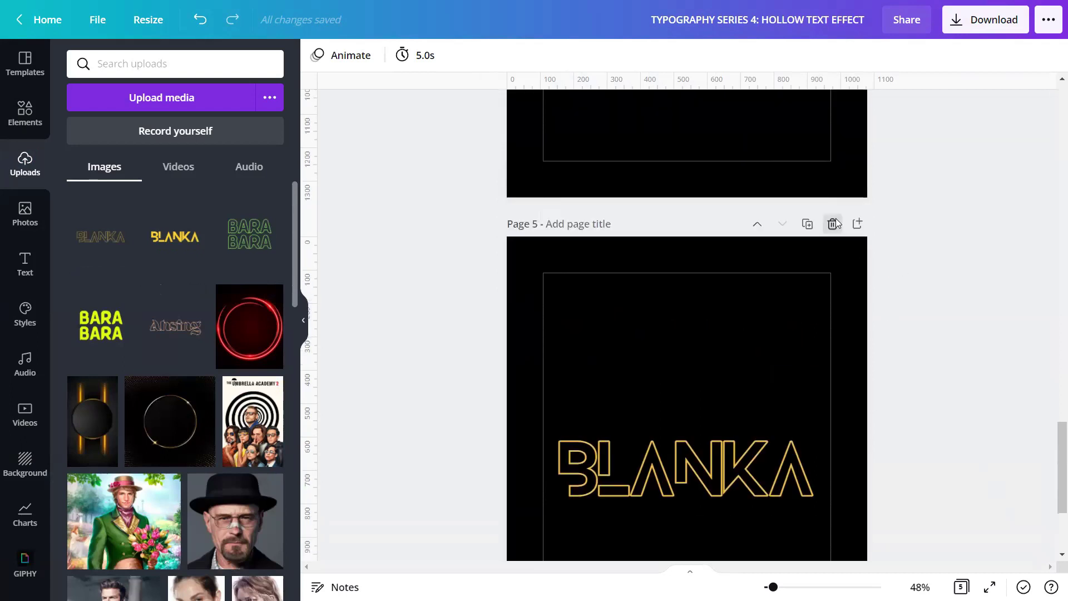
pyautogui.click(836, 218)
pyautogui.scroll(2, 836, 218)
pyautogui.click(836, 218)
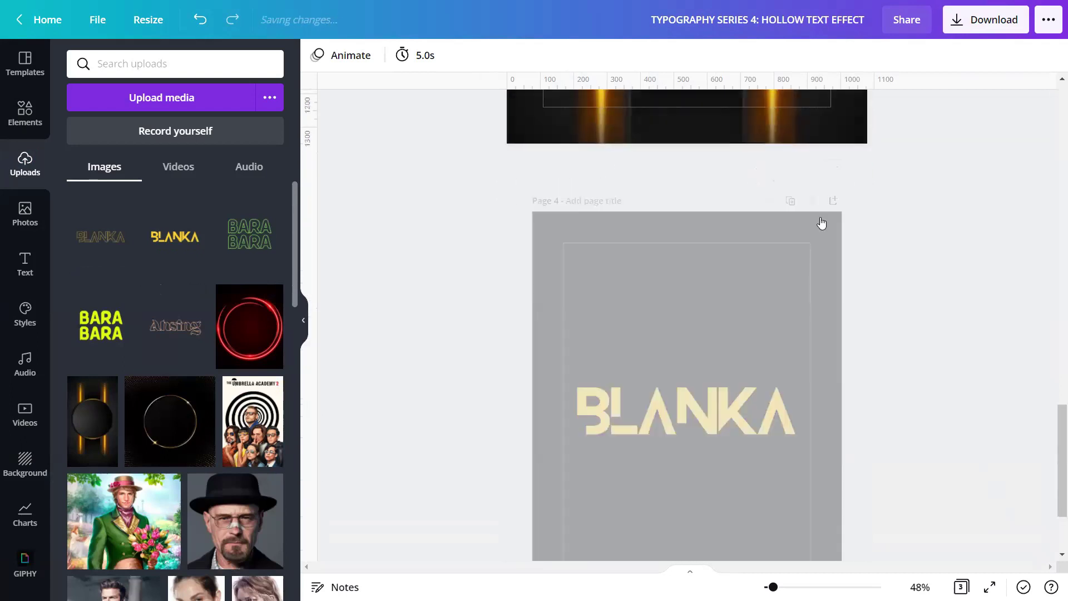
# Add a fresh blank black Page 4.
pyautogui.click(746, 533)
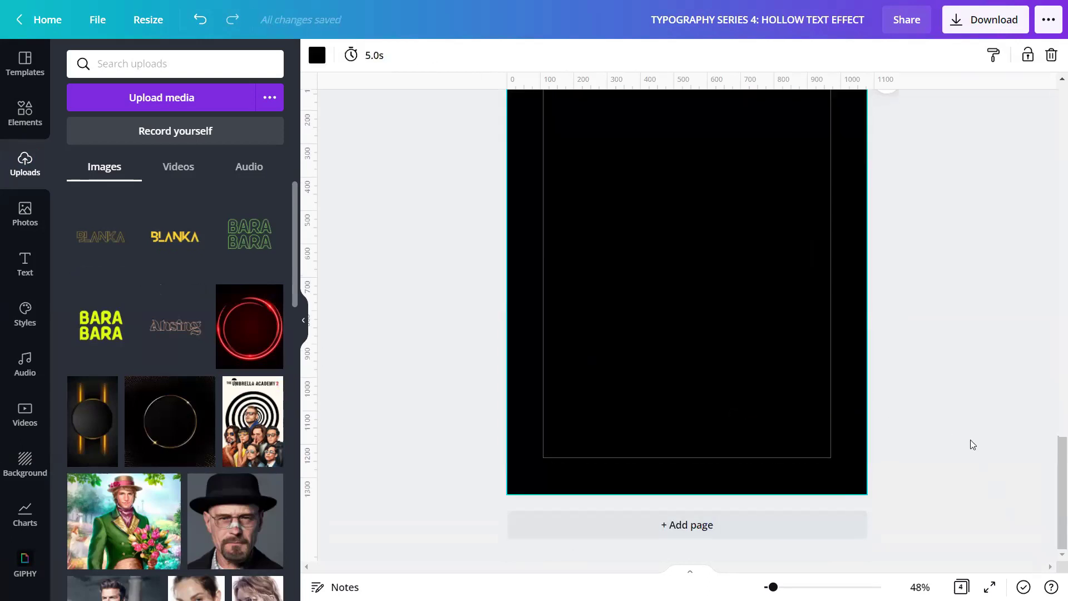
pyautogui.moveTo(1052, 490); pyautogui.dragTo(1052, 474)
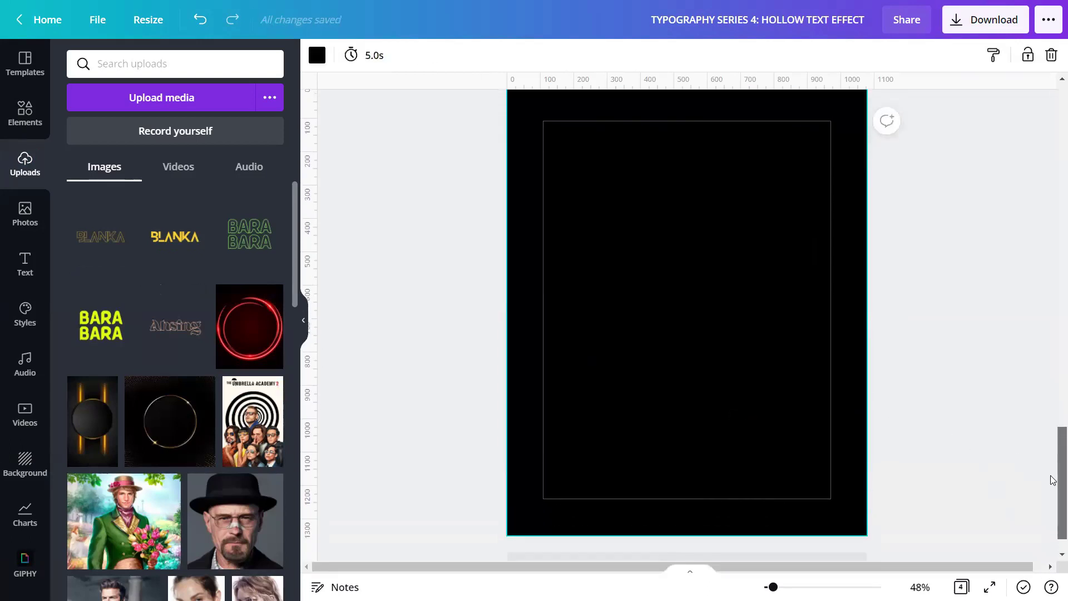
pyautogui.click(968, 410)
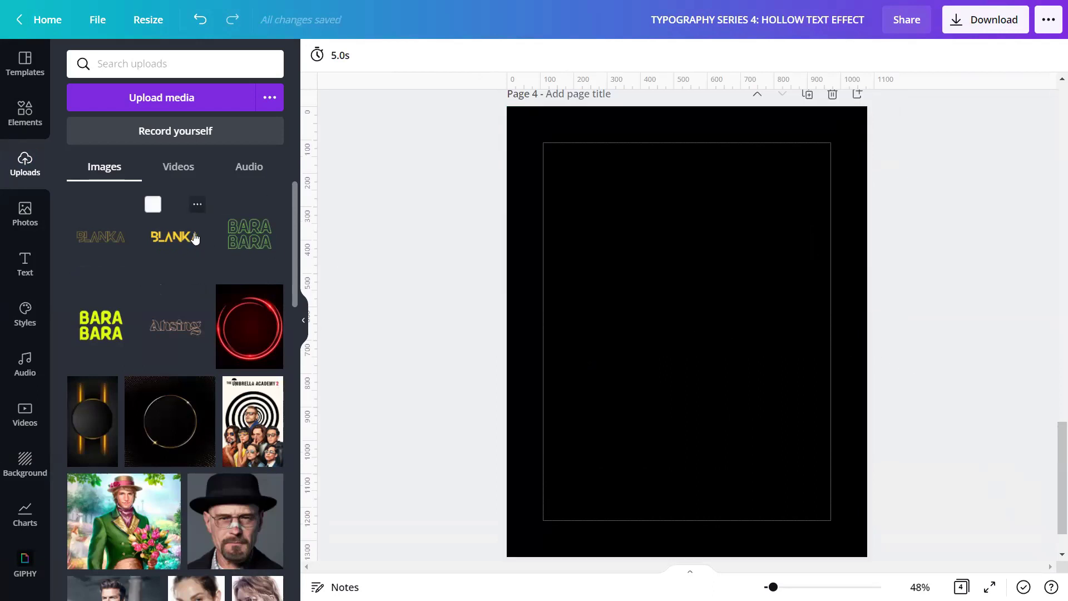
# Place the yellow BLANKA image on Page 4 with brightness -55, saturation 15, blur 10.
pyautogui.click(175, 236)
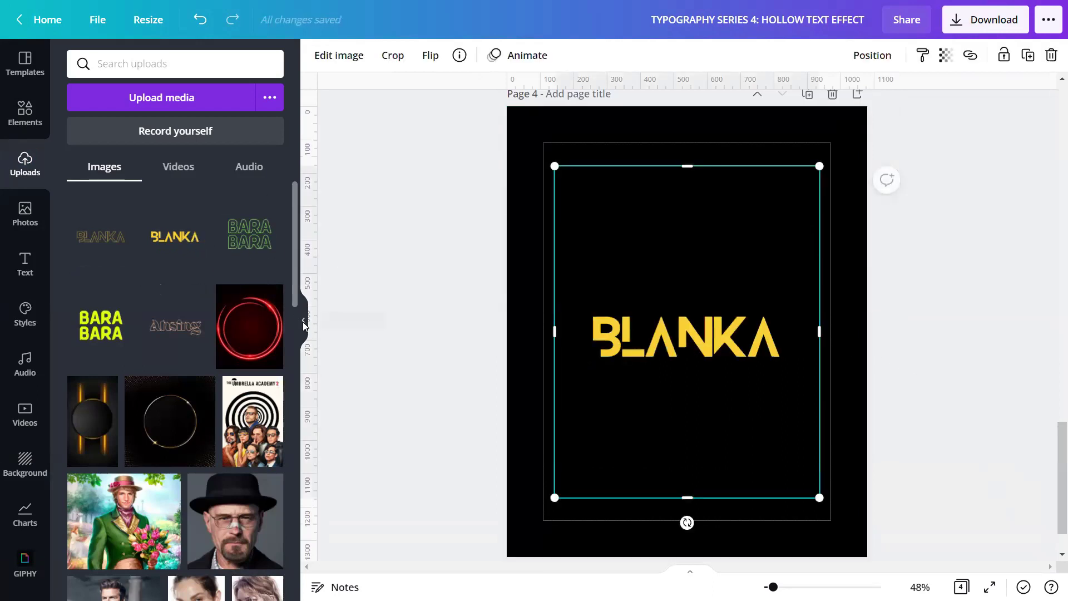
pyautogui.click(303, 321)
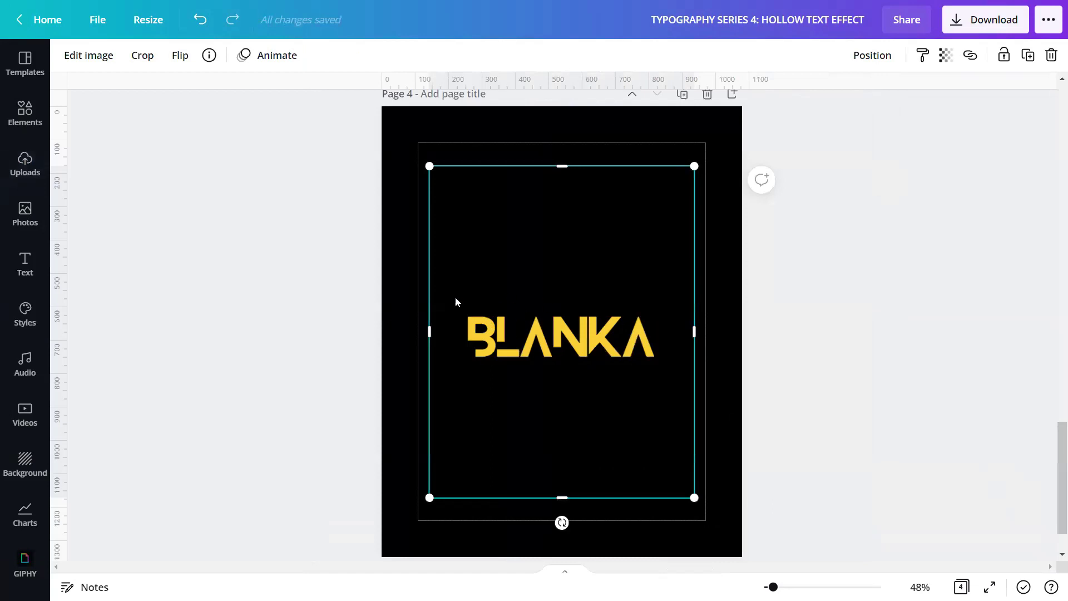
pyautogui.click(90, 56)
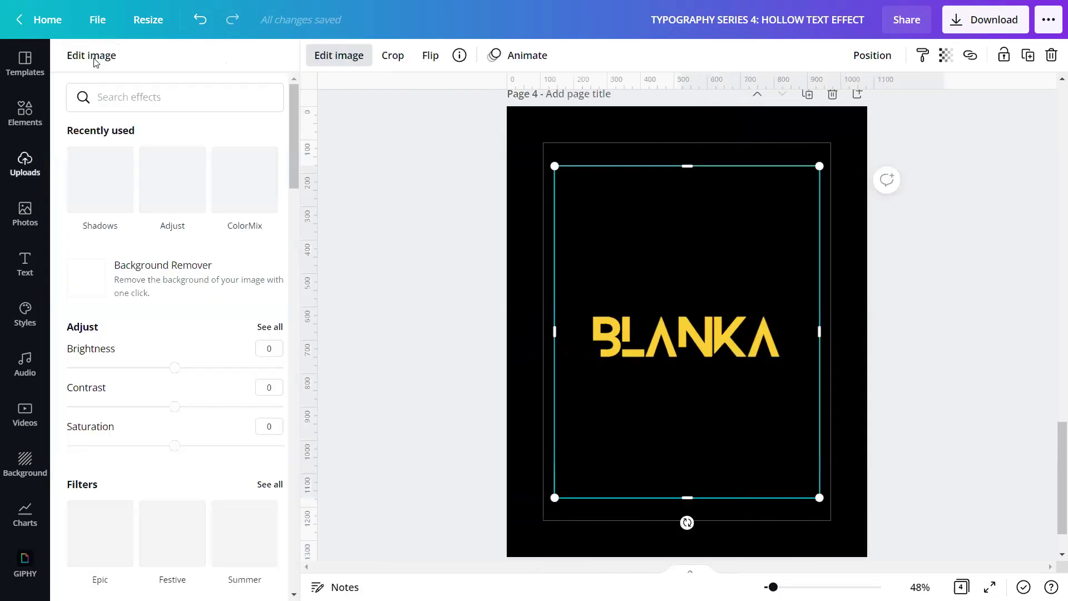
pyautogui.click(272, 328)
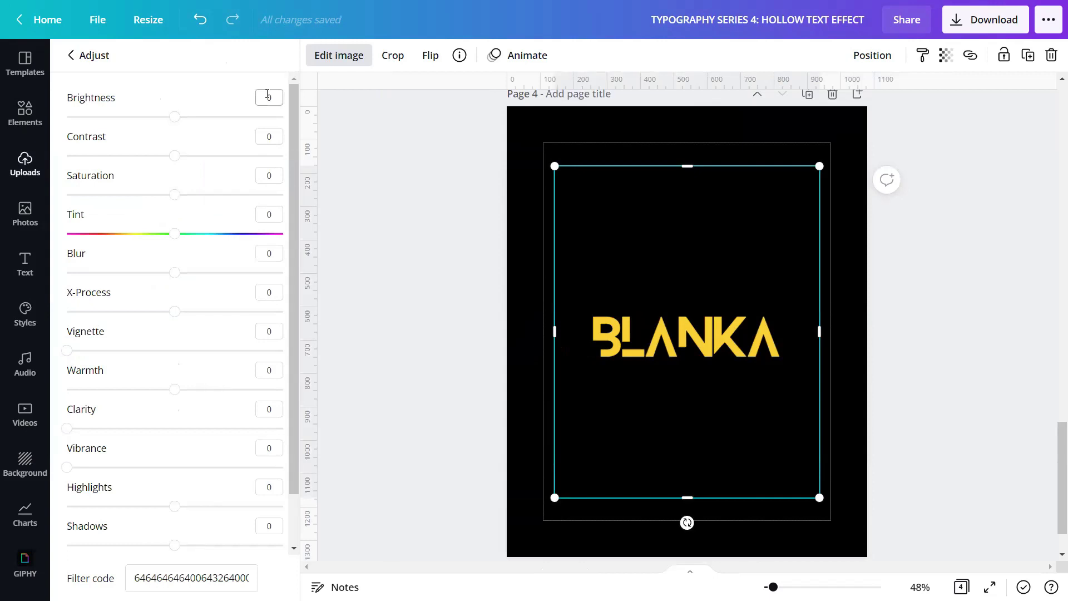
pyautogui.click(268, 96)
pyautogui.write('-55')
pyautogui.click(270, 176)
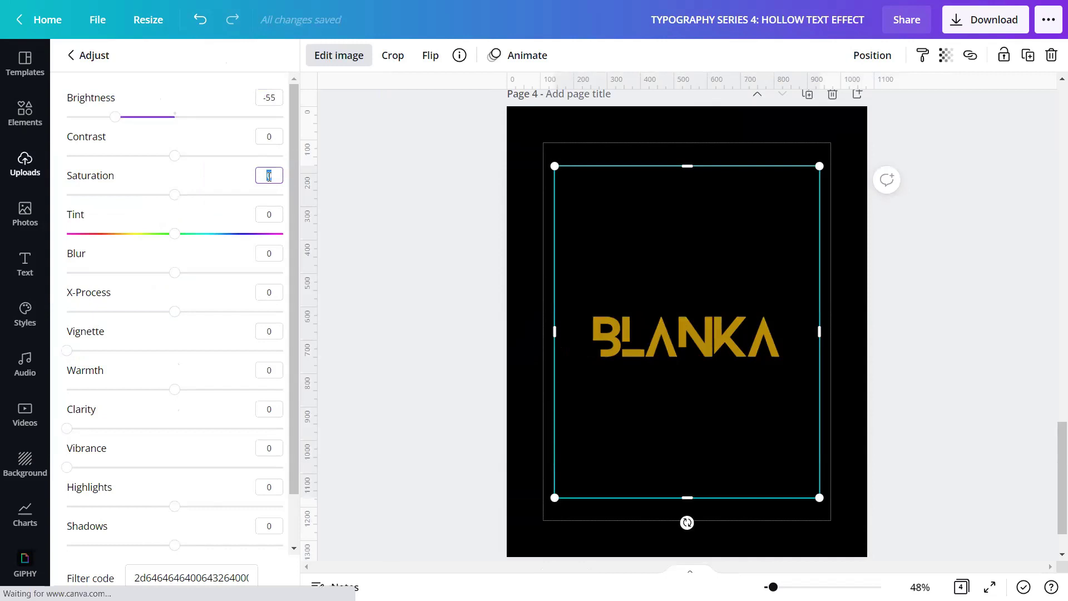
pyautogui.write('15')
pyautogui.click(269, 253)
pyautogui.write('10')
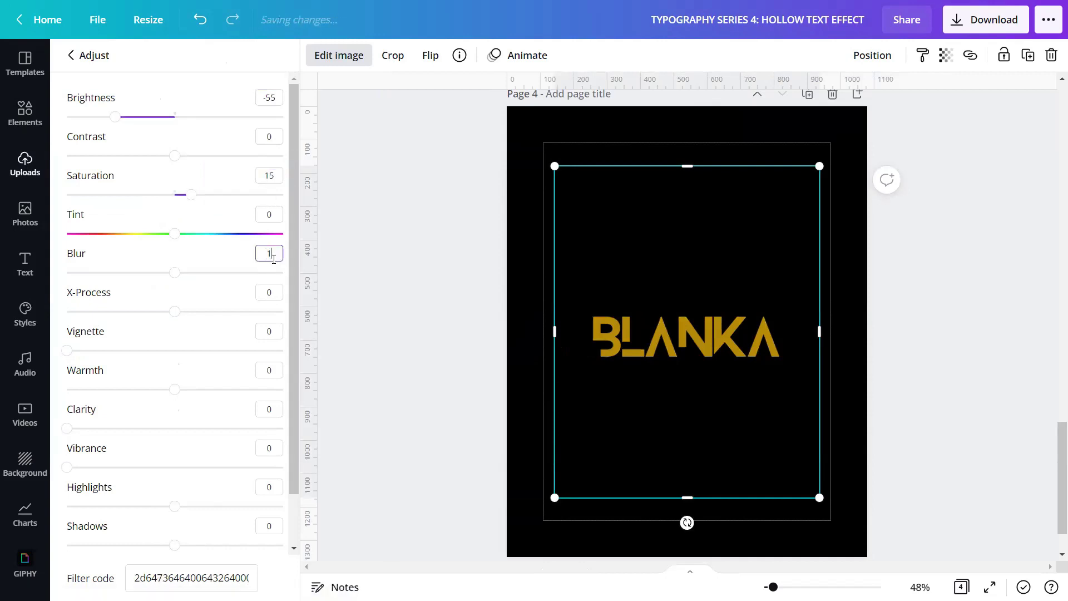
# Raise warmth, clarity, vibrance and highlights to 100 and lower shadows to -100.
pyautogui.moveTo(176, 389); pyautogui.dragTo(283, 389)
pyautogui.moveTo(67, 428); pyautogui.dragTo(283, 428)
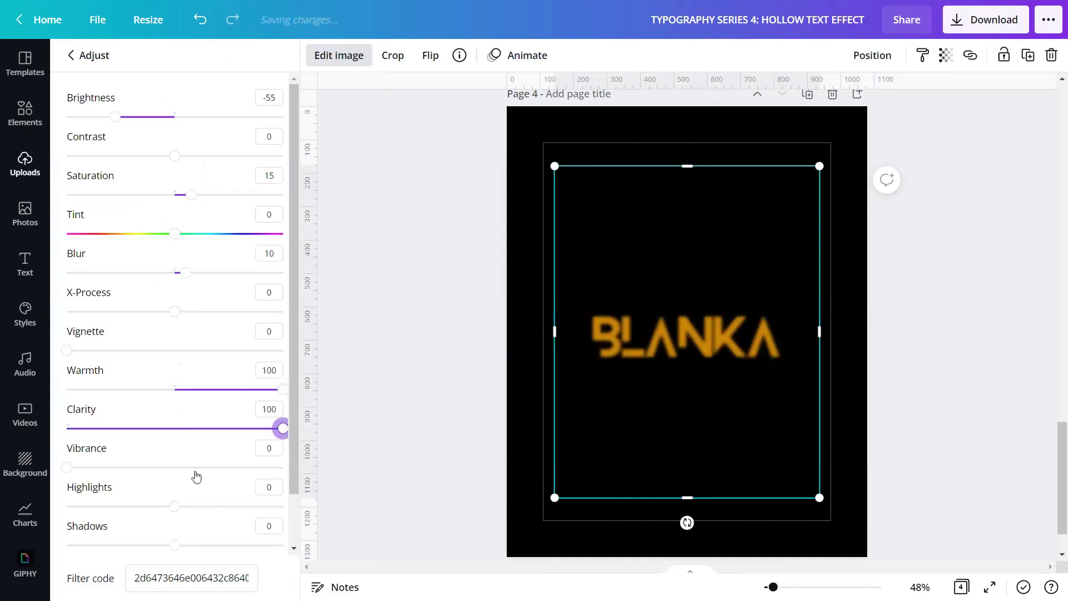
pyautogui.moveTo(67, 467); pyautogui.dragTo(76, 468)
pyautogui.moveTo(265, 487); pyautogui.dragTo(319, 501)
pyautogui.moveTo(177, 506); pyautogui.dragTo(327, 524)
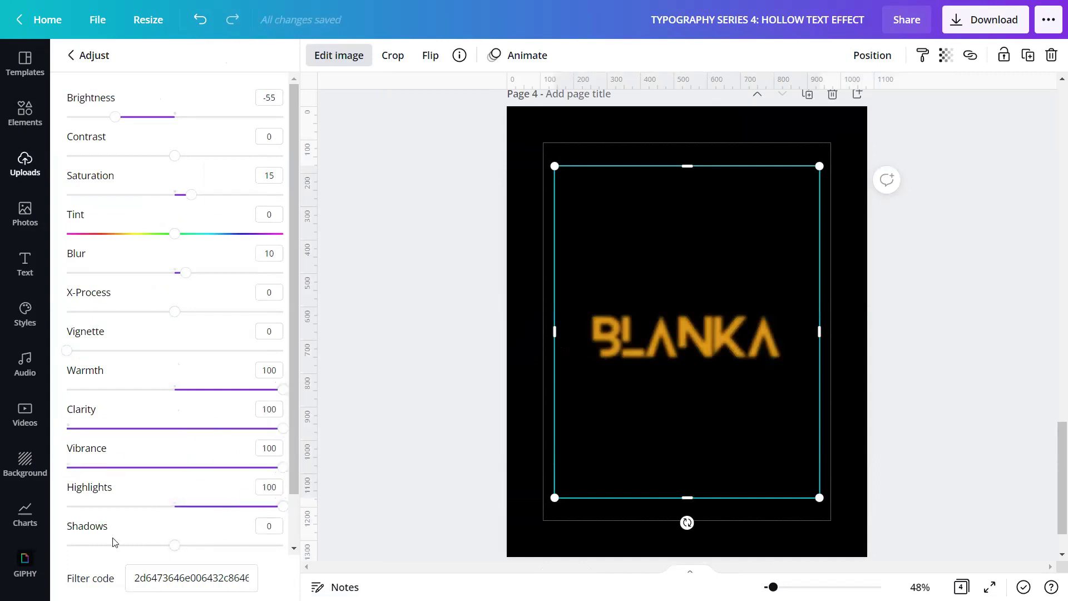
pyautogui.moveTo(175, 546)
pyautogui.mouseDown()
pyautogui.moveTo(183, 545)
pyautogui.moveTo(67, 545)
pyautogui.mouseUp()
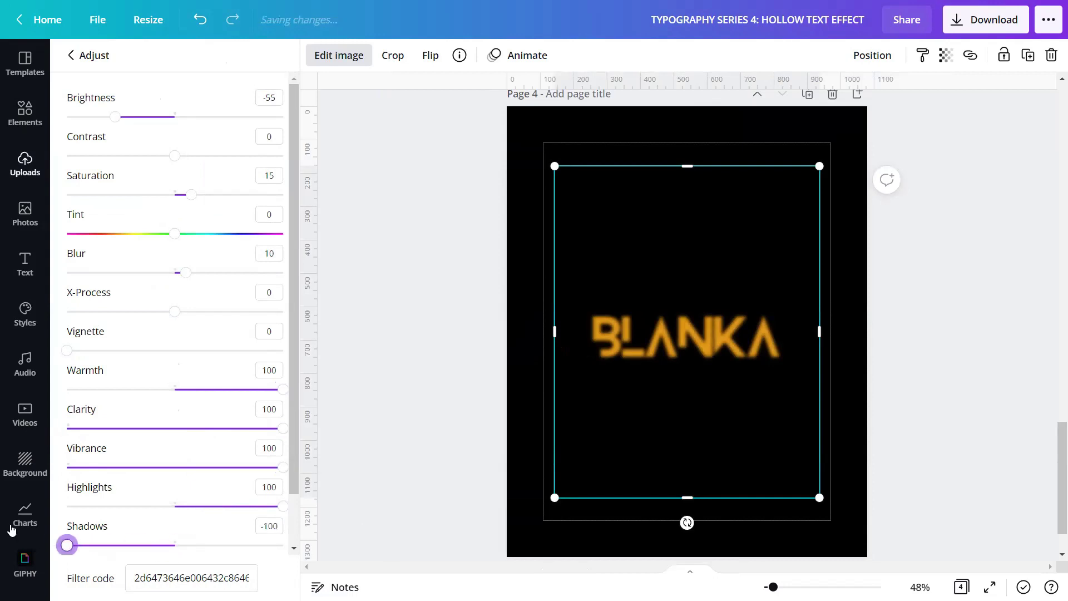
pyautogui.click(382, 356)
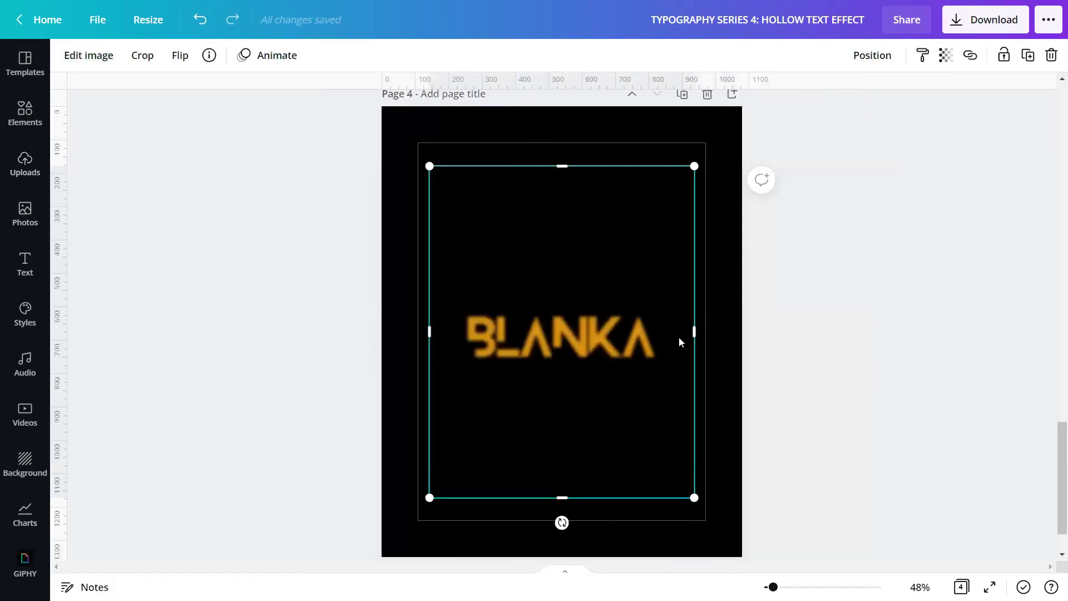
pyautogui.click(816, 337)
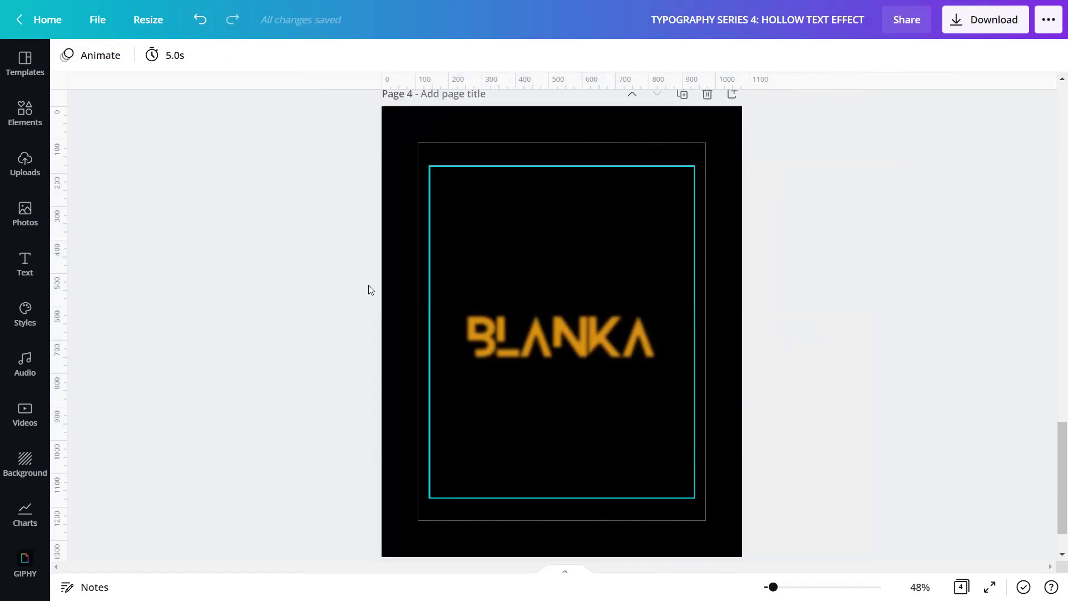
# Add the hollow BLANKA outline image over the glow and give it a drop shadow.
pyautogui.click(21, 168)
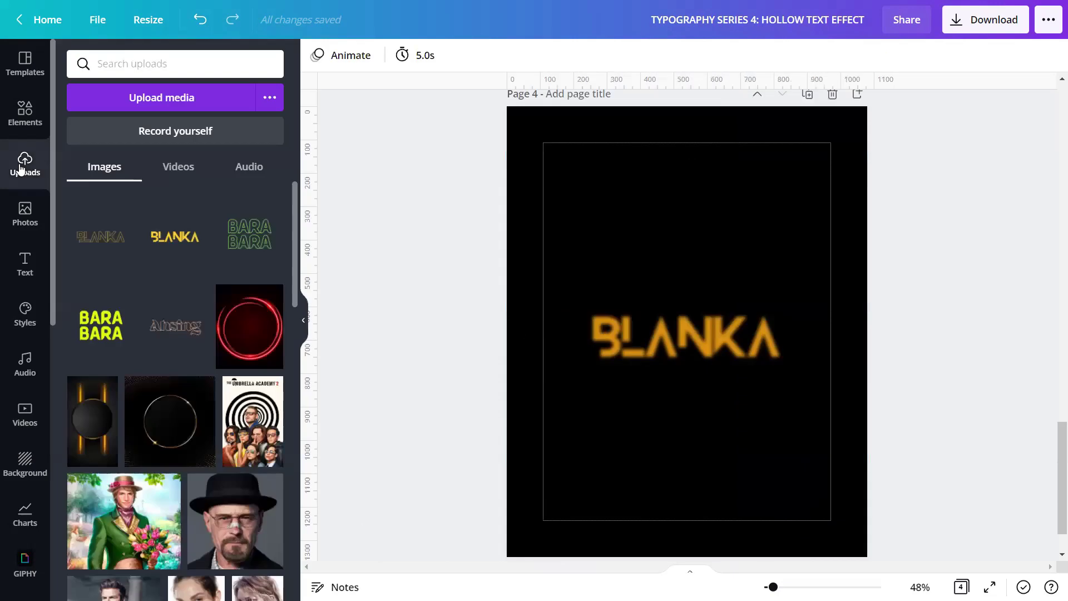
pyautogui.click(113, 256)
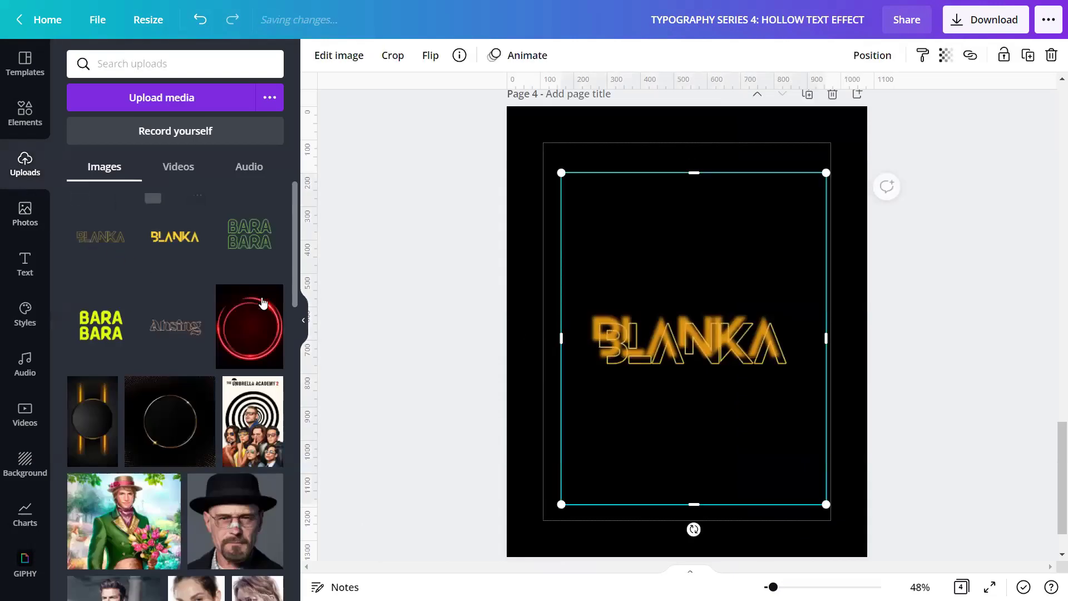
pyautogui.click(304, 320)
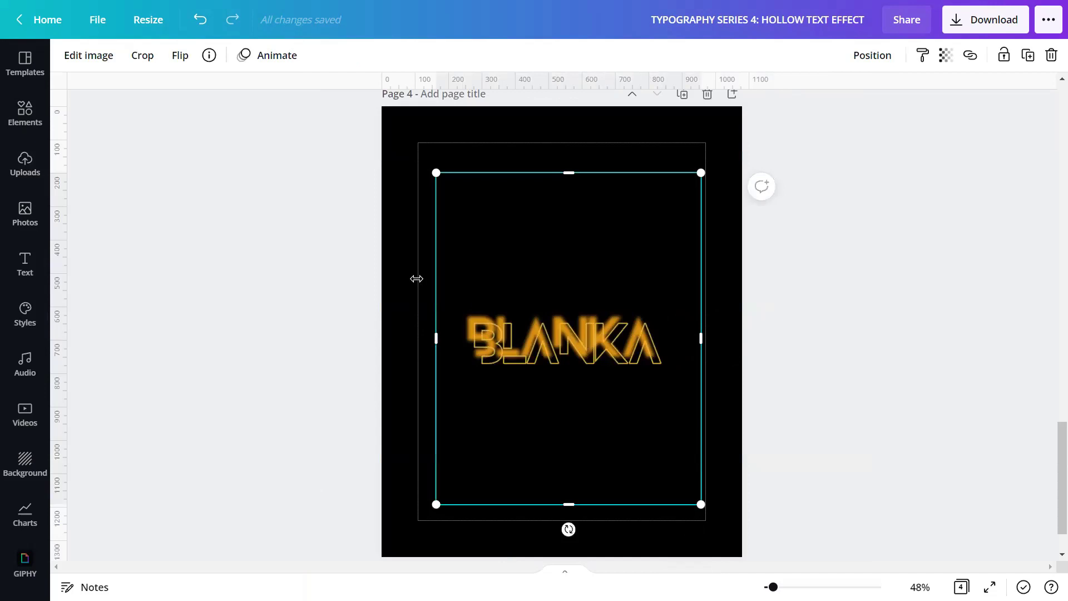
pyautogui.click(89, 56)
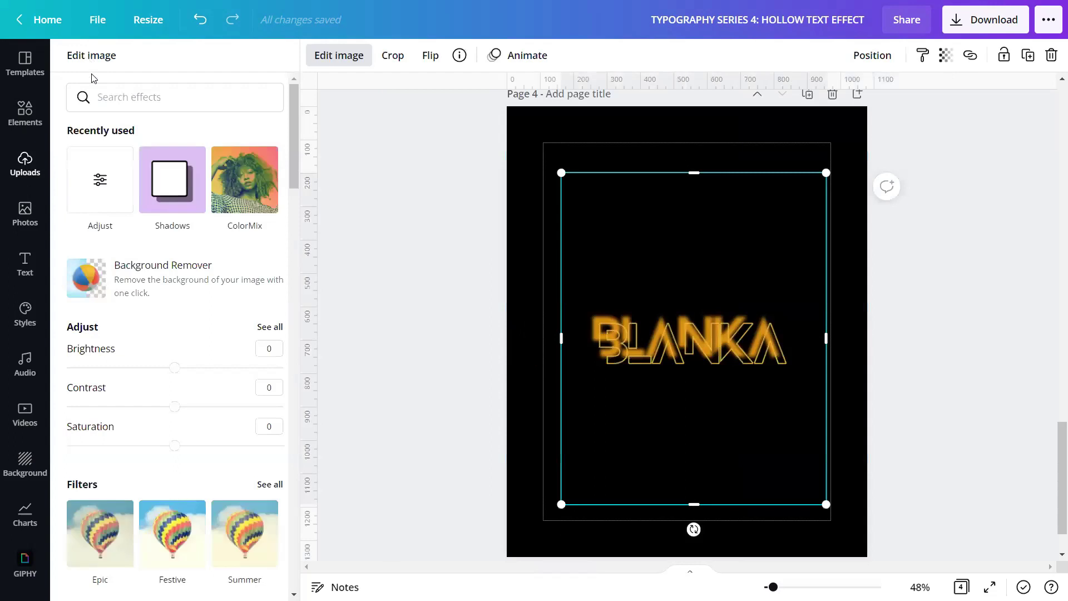
pyautogui.scroll(-5, 142, 234)
pyautogui.scroll(-3, 143, 278)
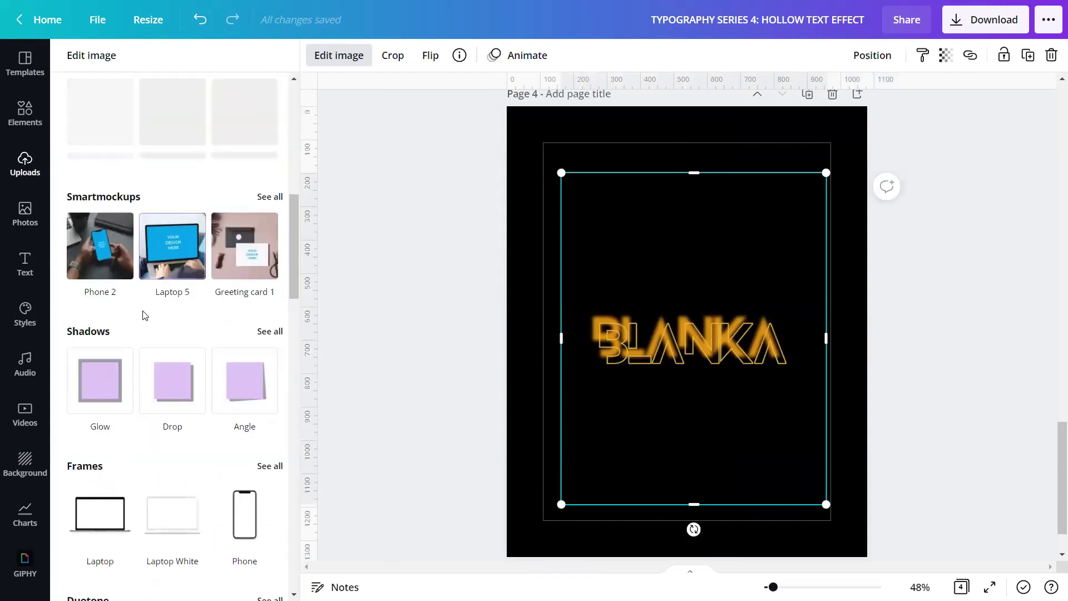
pyautogui.click(278, 332)
pyautogui.click(235, 131)
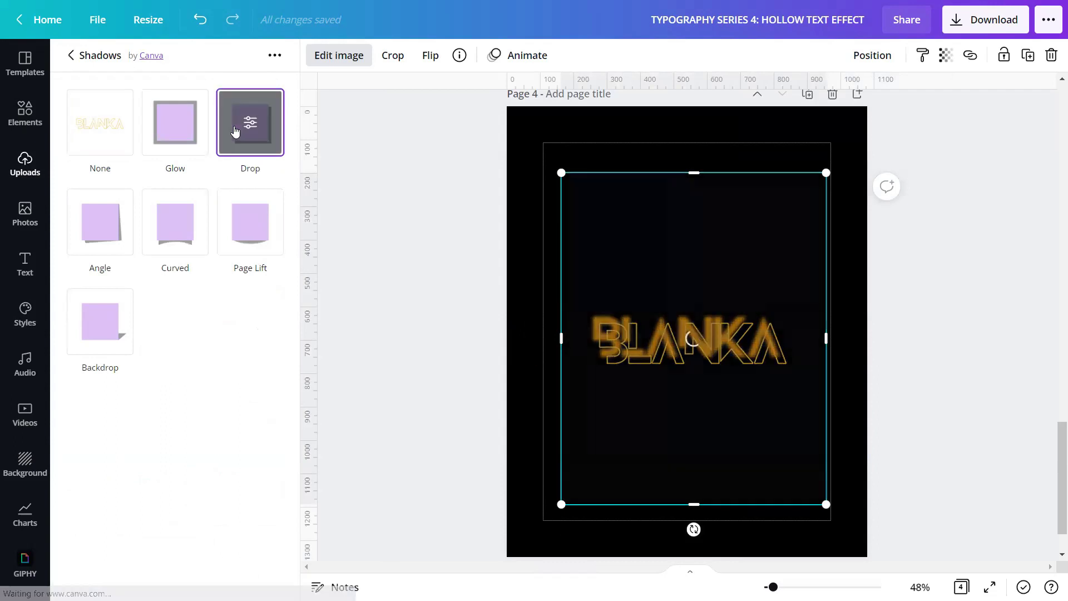
# Set the drop shadow to offset 1, transparency 81 and blur 7, and apply it.
pyautogui.click(251, 123)
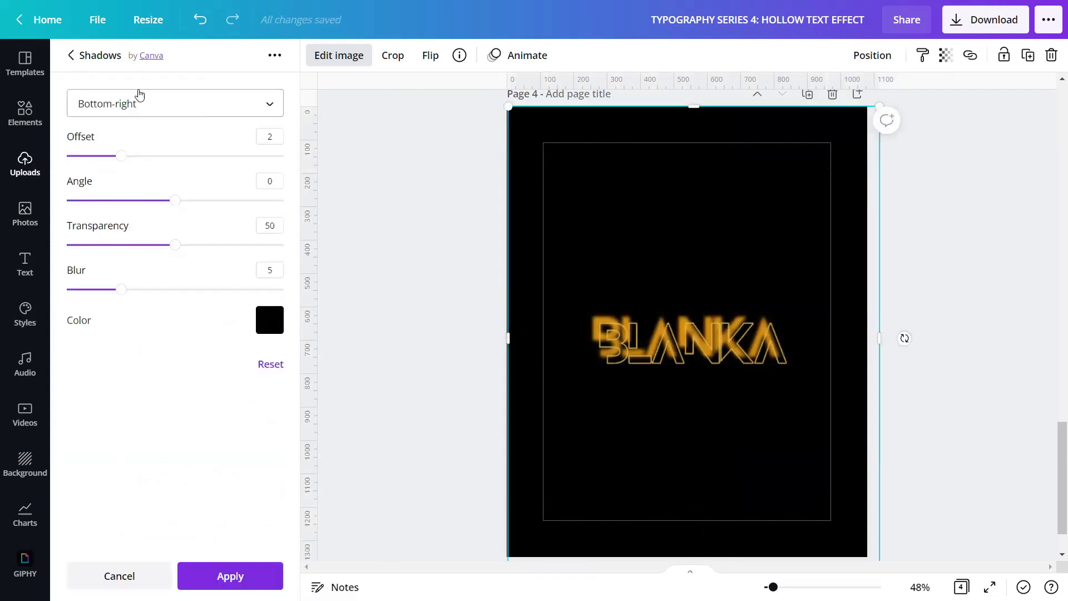
pyautogui.doubleClick(267, 137)
pyautogui.write('1')
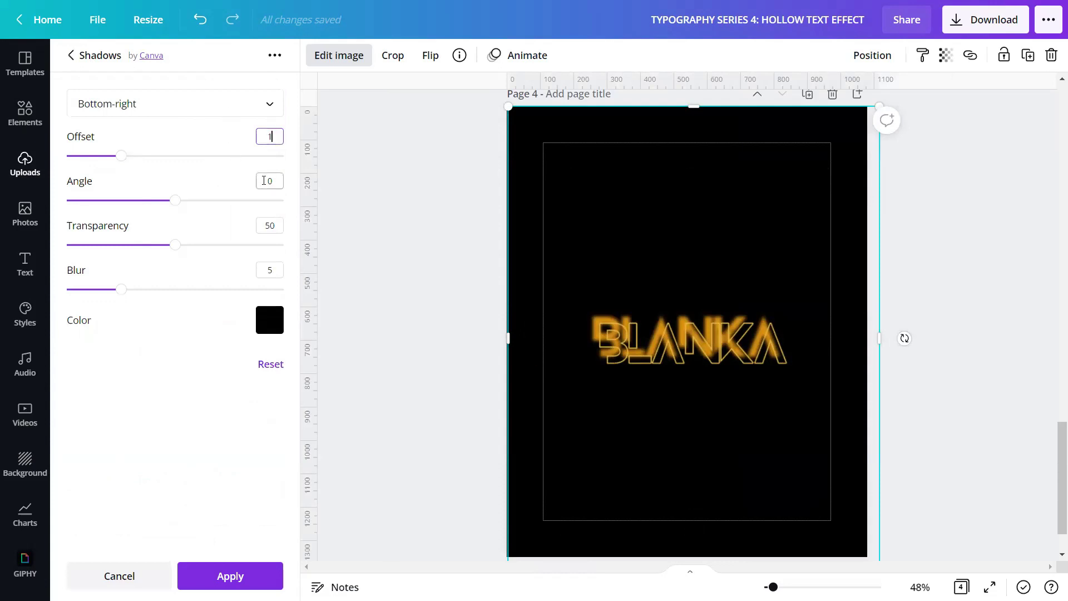
pyautogui.click(234, 189)
pyautogui.doubleClick(274, 232)
pyautogui.write('81')
pyautogui.click(244, 264)
pyautogui.doubleClick(268, 269)
pyautogui.write('7')
pyautogui.click(180, 388)
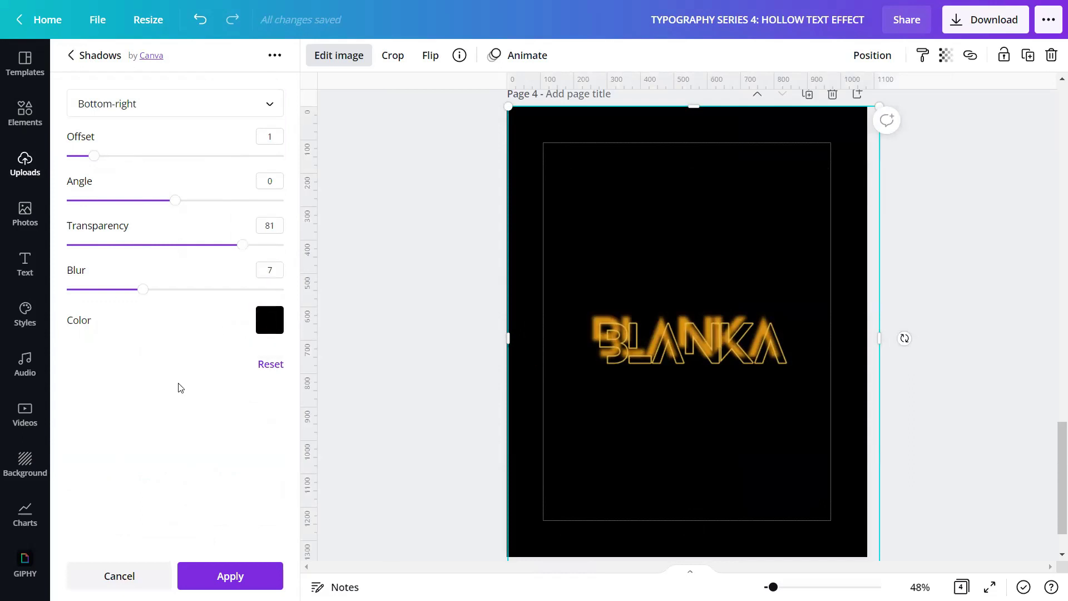
pyautogui.click(231, 576)
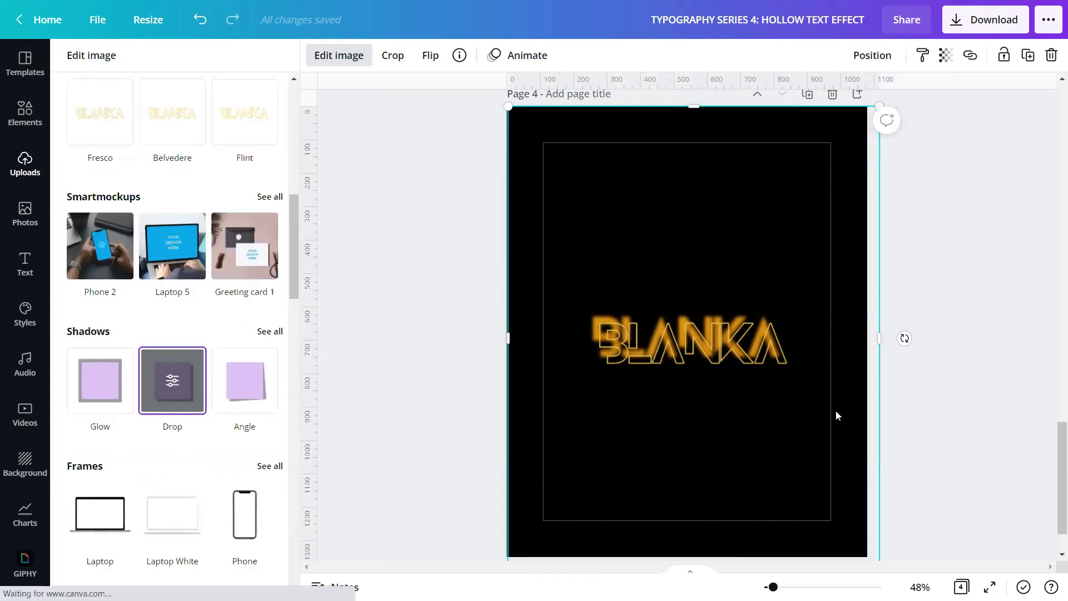
pyautogui.click(958, 420)
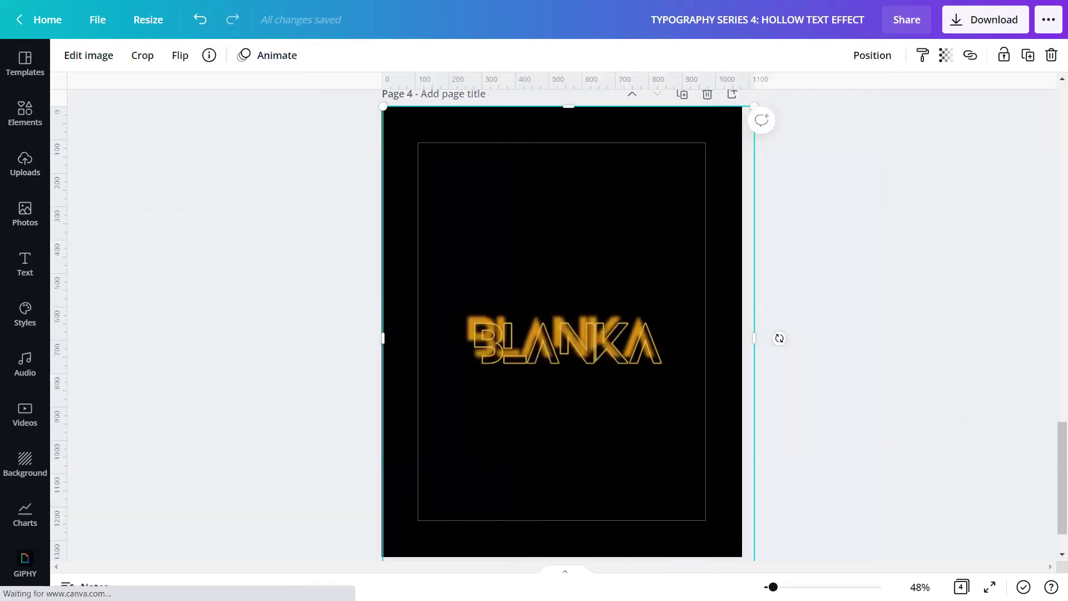
# Nudge the BLANKA outline slightly up and left over the glow.
pyautogui.moveTo(773, 587); pyautogui.dragTo(790, 587)
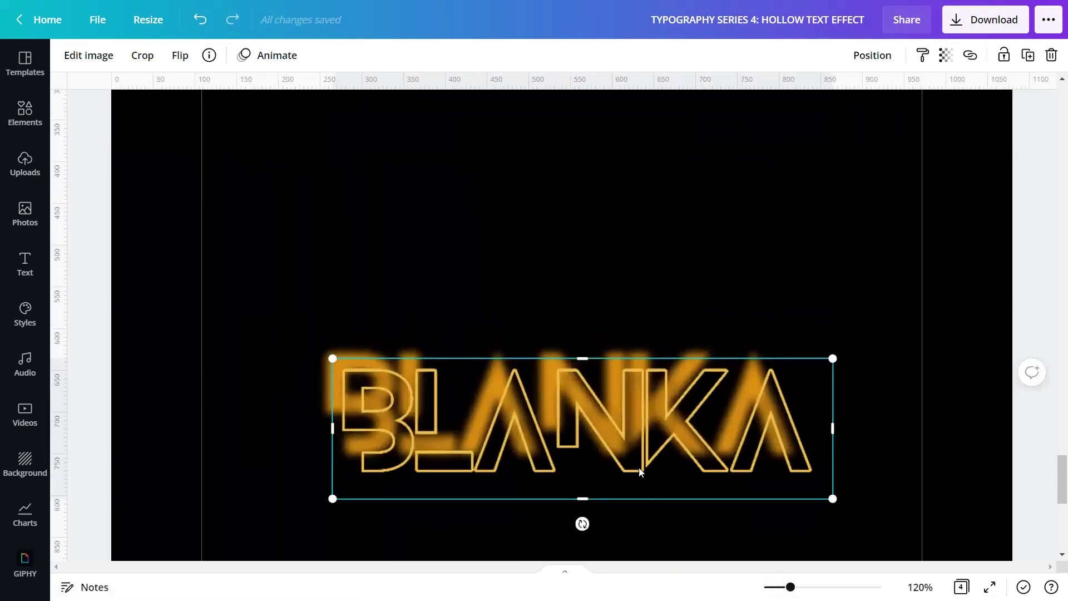
pyautogui.moveTo(640, 472); pyautogui.dragTo(623, 449)
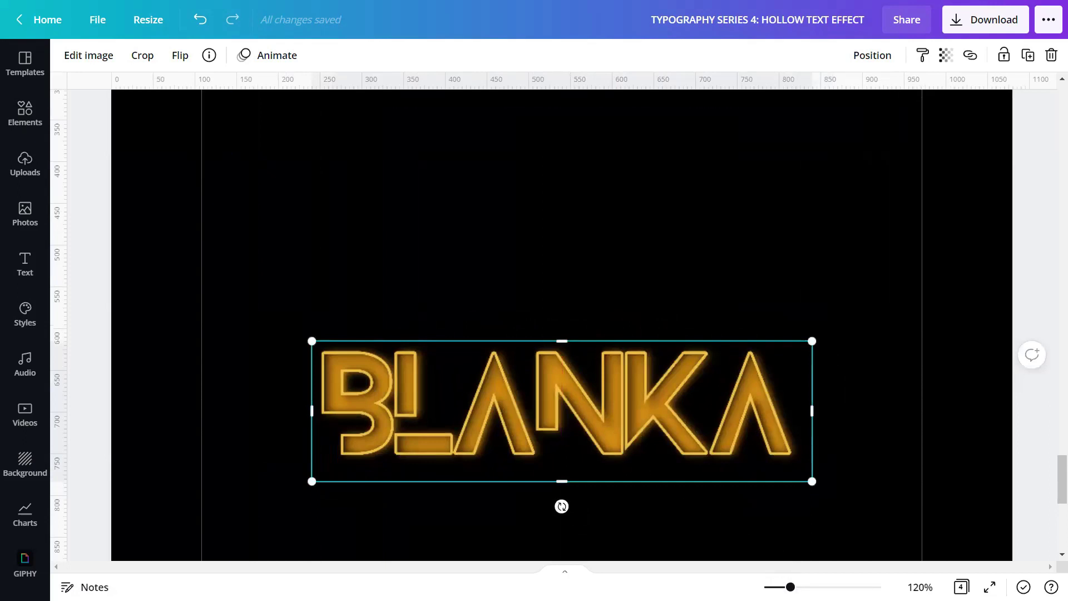
pyautogui.moveTo(791, 587); pyautogui.dragTo(770, 587)
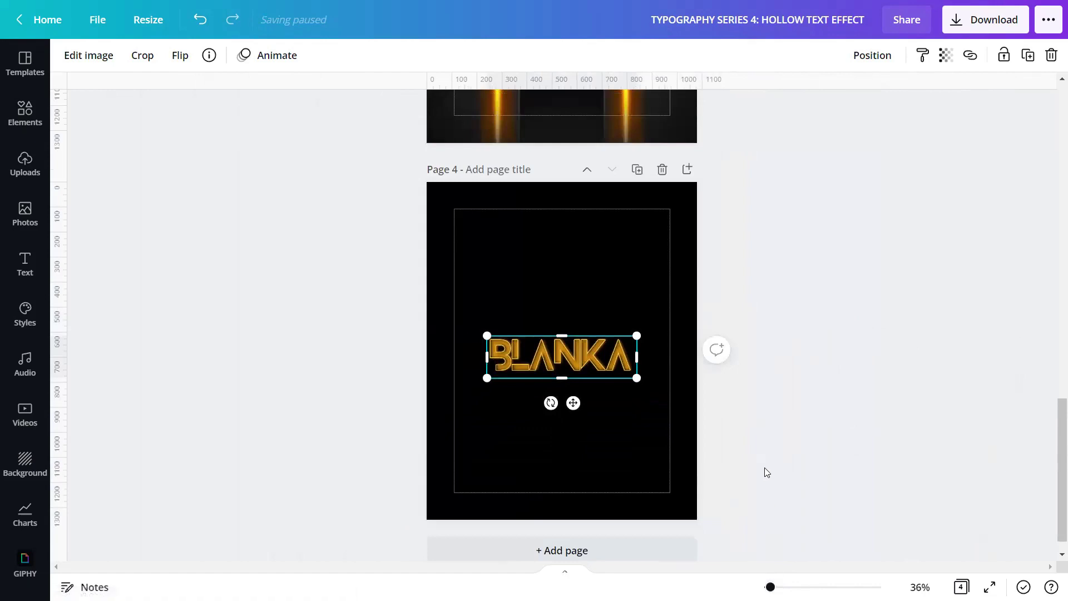
pyautogui.click(759, 417)
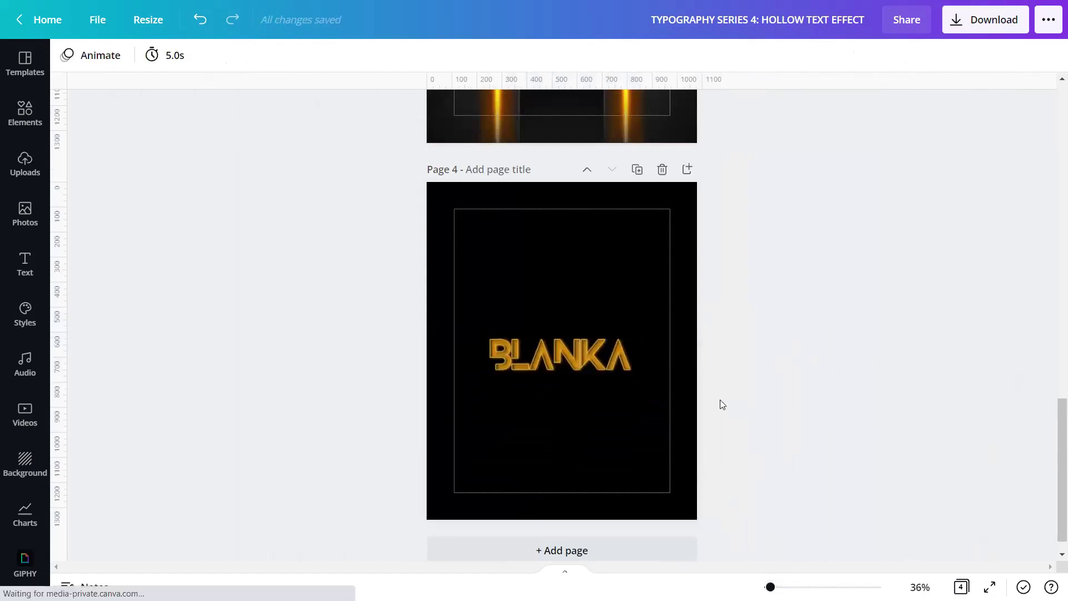
# Group the frame with BLANKA and preview Page 4 full screen.
pyautogui.moveTo(720, 400)
pyautogui.mouseDown()
pyautogui.moveTo(549, 315)
pyautogui.moveTo(565, 315)
pyautogui.mouseUp()
pyautogui.click(807, 54)
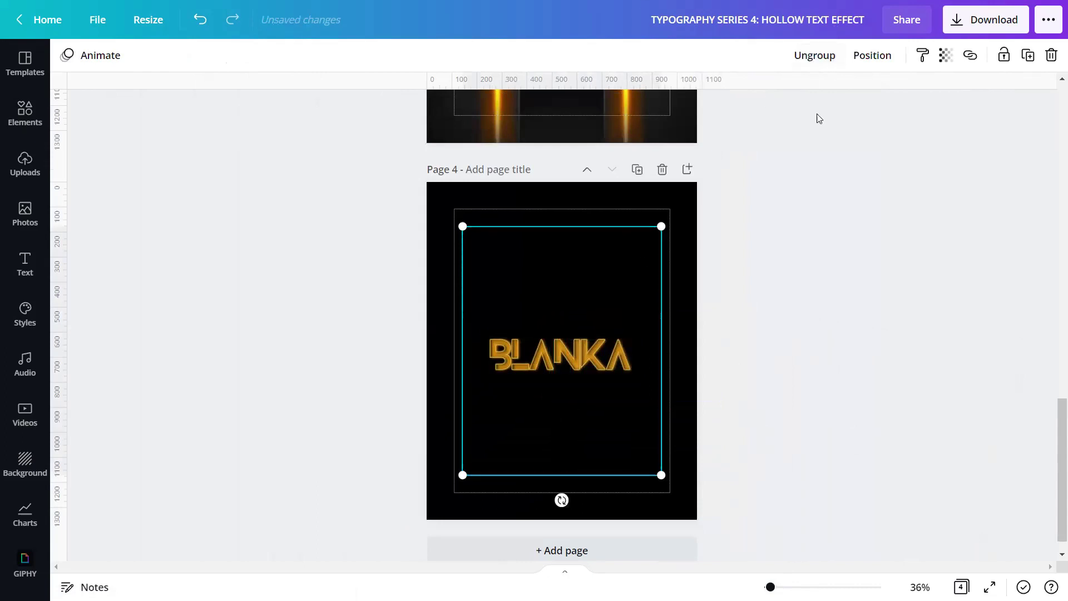
pyautogui.moveTo(770, 587); pyautogui.dragTo(774, 587)
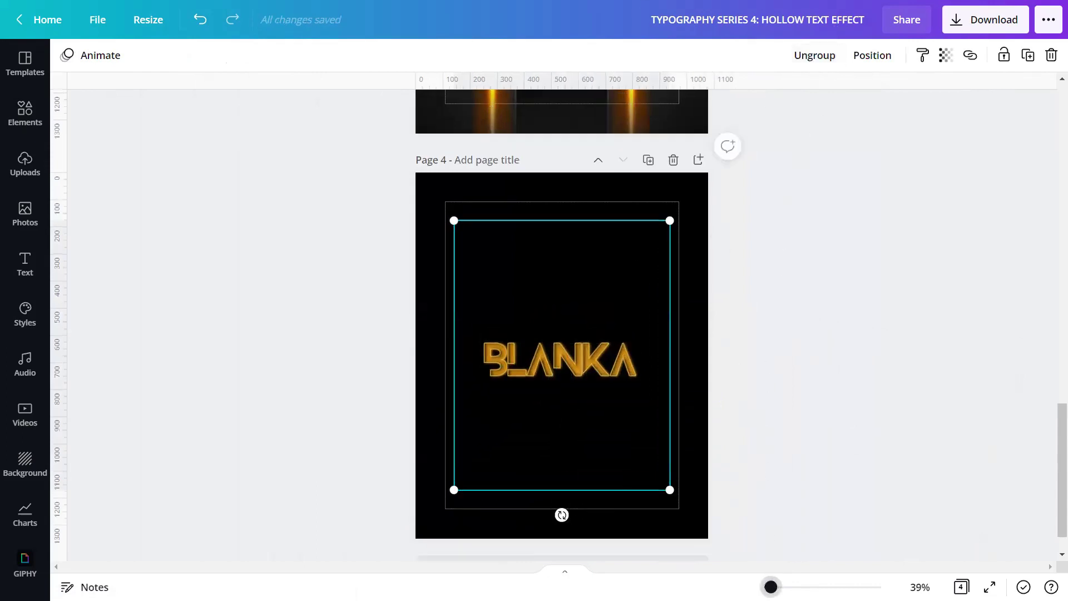
pyautogui.click(990, 587)
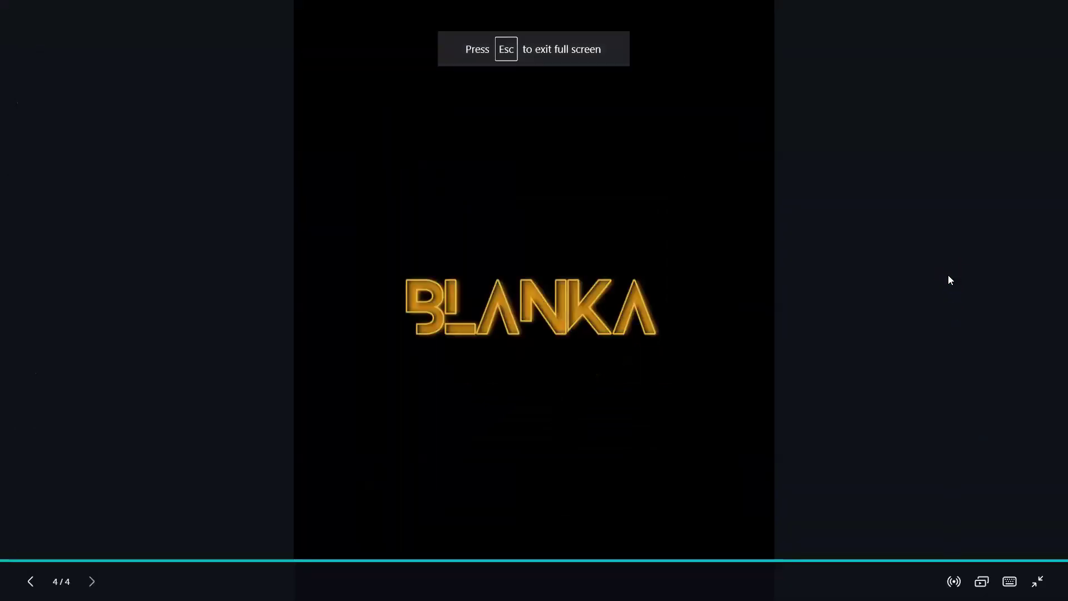
# Exit the full-screen preview with Escape to get back to the editor.
pyautogui.press('Escape')
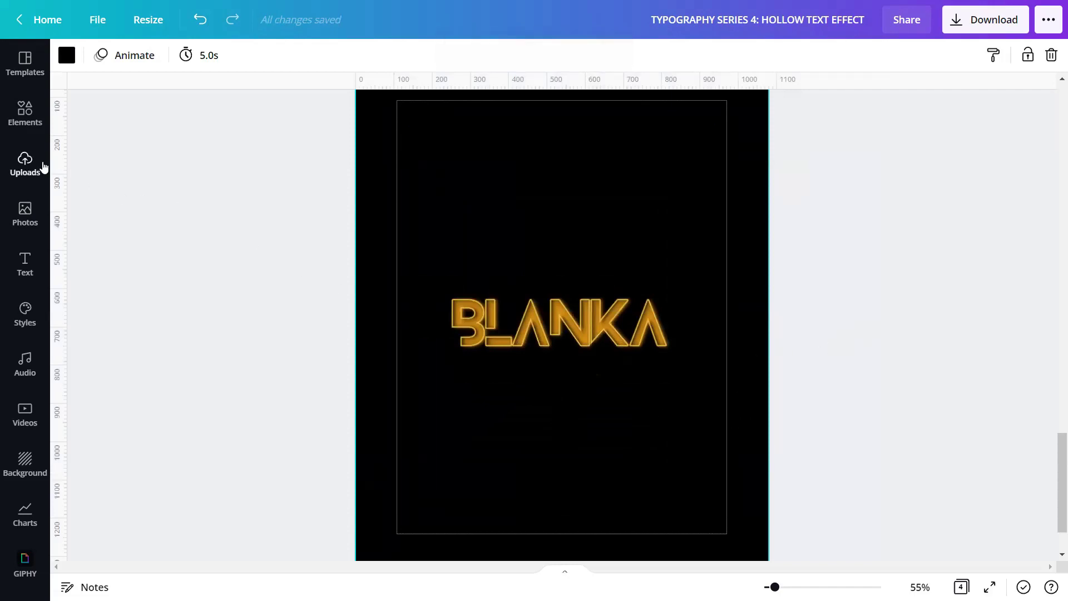
# Add the uploaded golden ring image and set it as the page background.
pyautogui.click(43, 167)
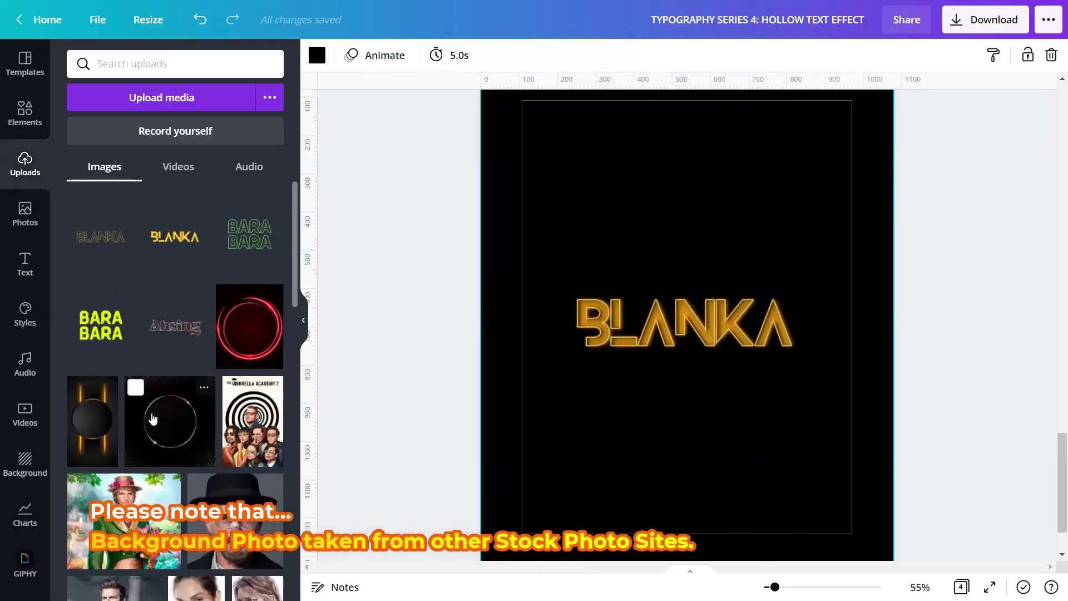
pyautogui.click(157, 418)
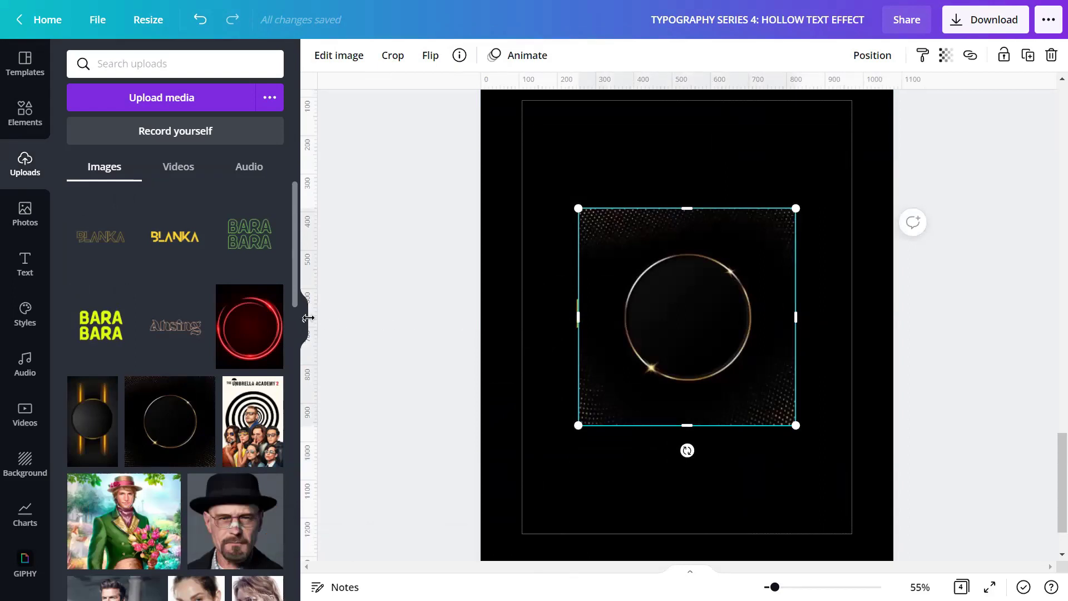
pyautogui.click(303, 320)
pyautogui.rightClick(535, 319)
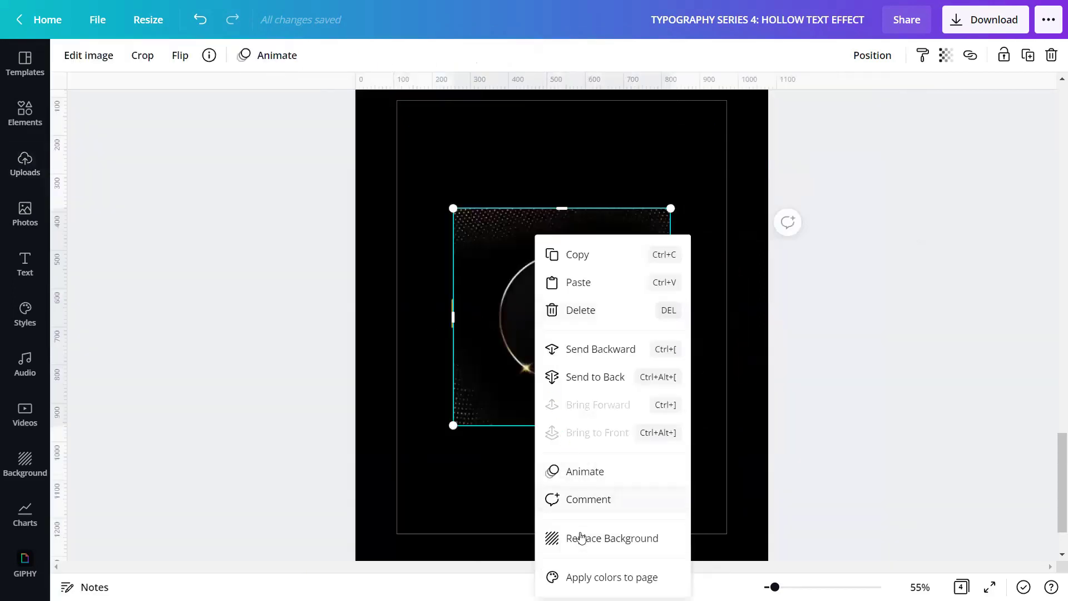
pyautogui.click(576, 538)
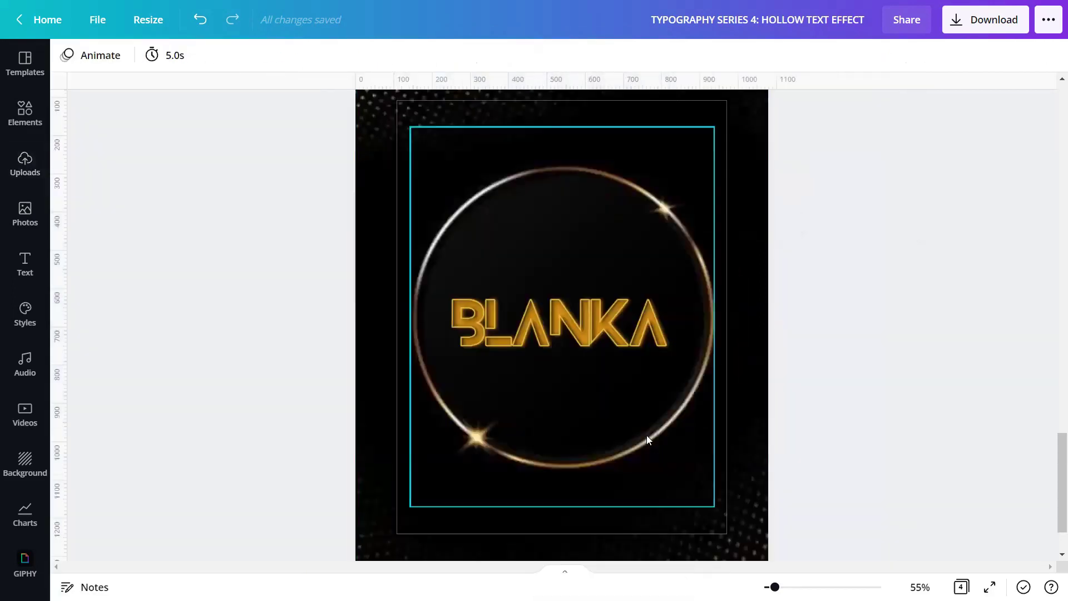
# Enlarge and centre the BLANKA group inside the ring, then preview full screen.
pyautogui.moveTo(591, 357); pyautogui.dragTo(596, 346)
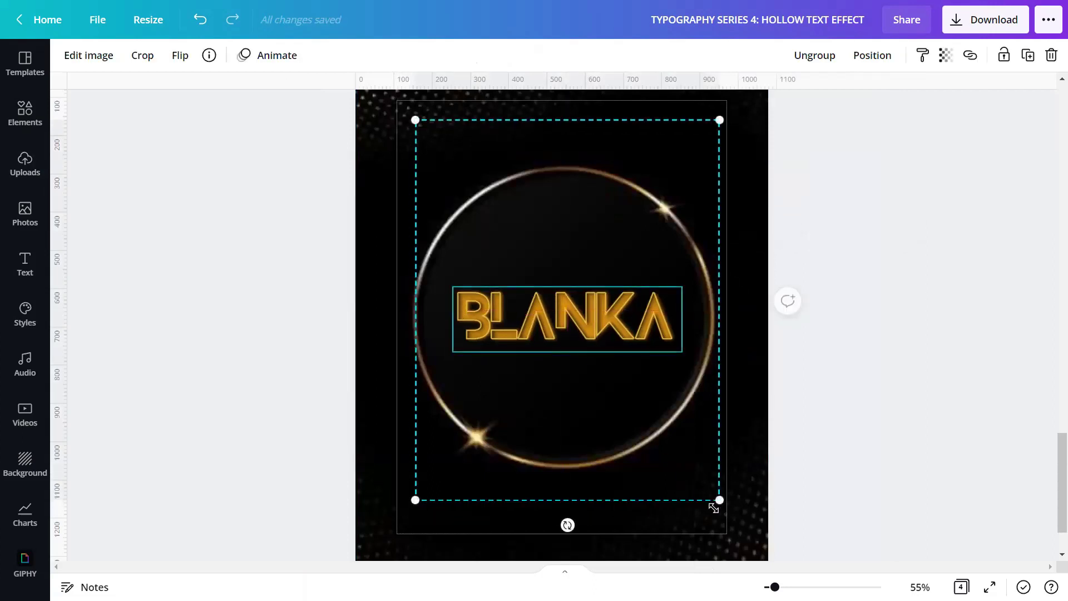
pyautogui.moveTo(726, 518); pyautogui.dragTo(784, 584)
pyautogui.moveTo(609, 362); pyautogui.dragTo(586, 333)
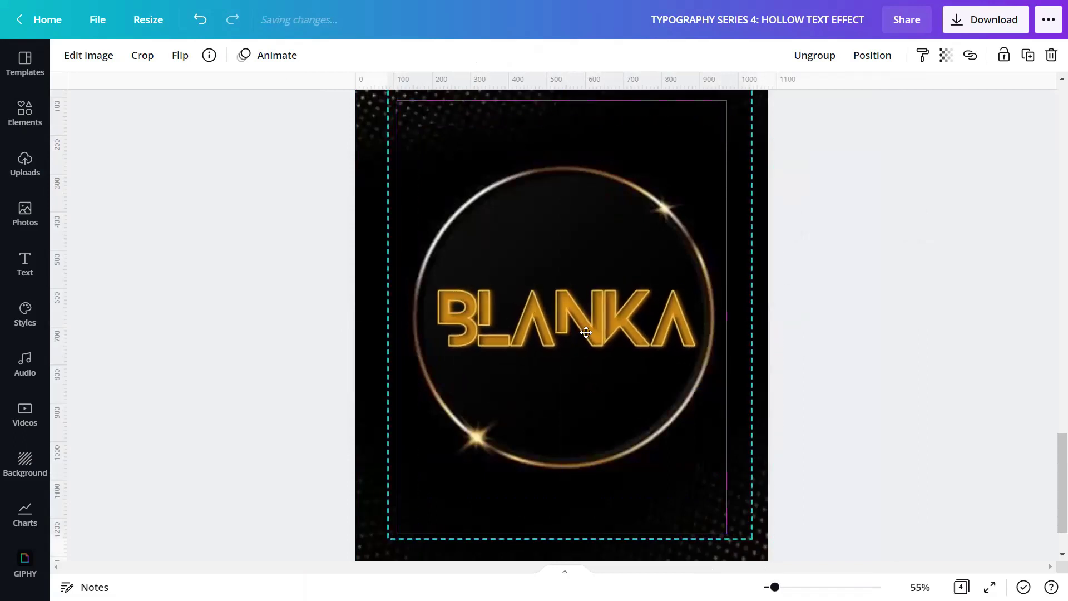
pyautogui.moveTo(586, 332); pyautogui.dragTo(585, 335)
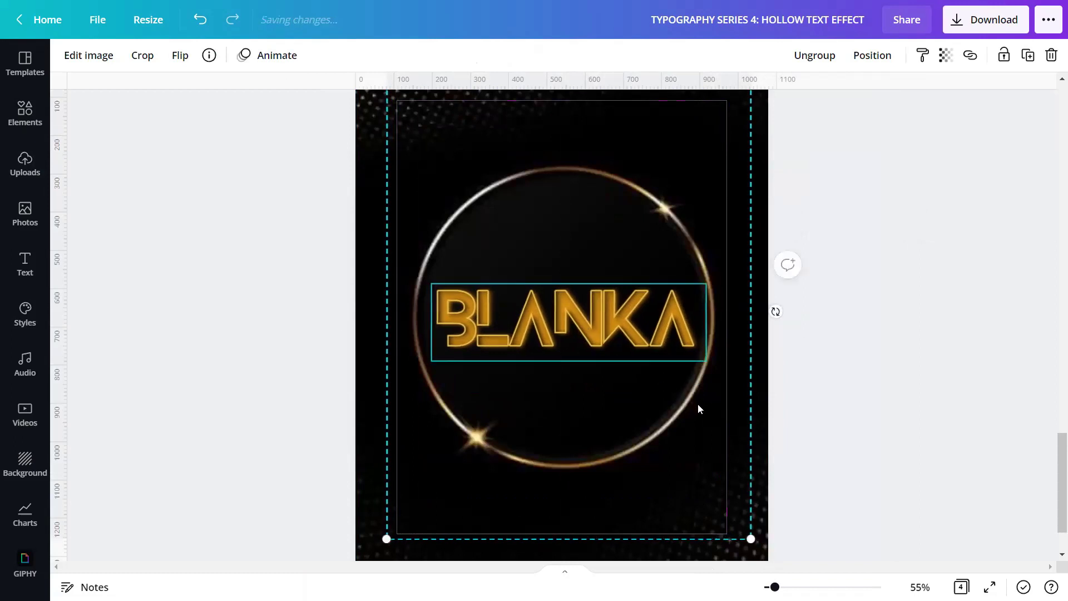
pyautogui.click(879, 415)
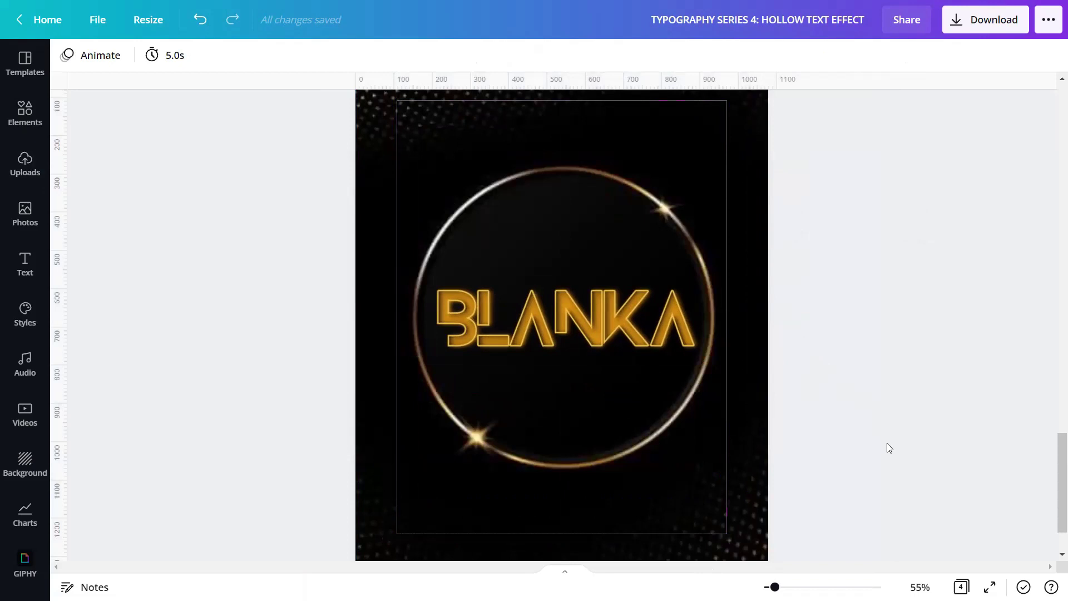
pyautogui.click(990, 587)
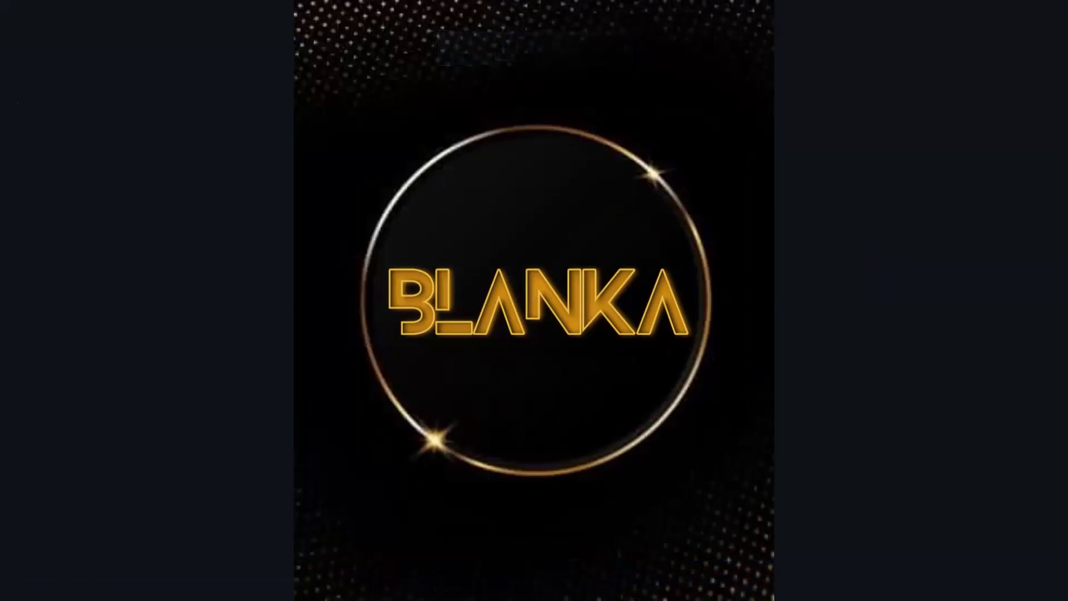
# Exit the preview and scroll up to page 2's Ahsing poster in its red neon ring.
pyautogui.press('Escape')
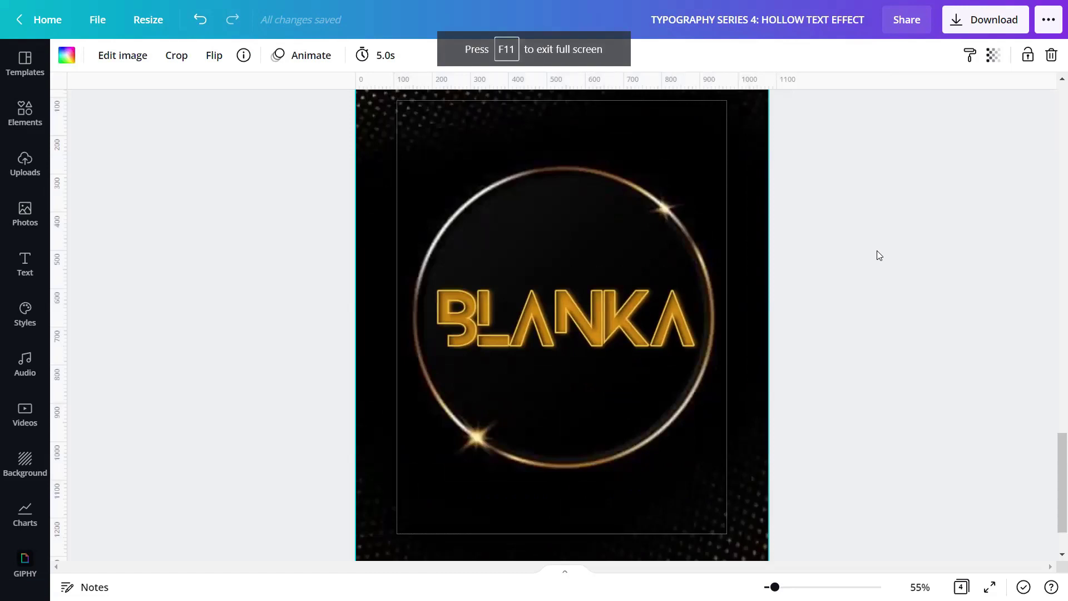
pyautogui.scroll(5, 890, 413)
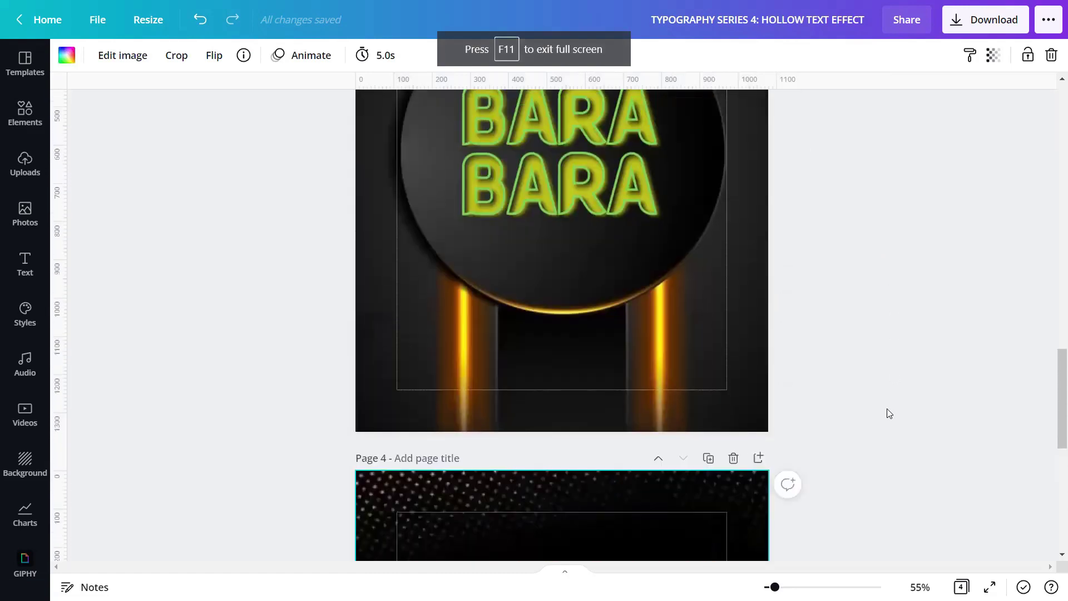
pyautogui.scroll(2, 889, 413)
pyautogui.scroll(4, 888, 413)
pyautogui.scroll(4, 886, 412)
pyautogui.scroll(1, 885, 412)
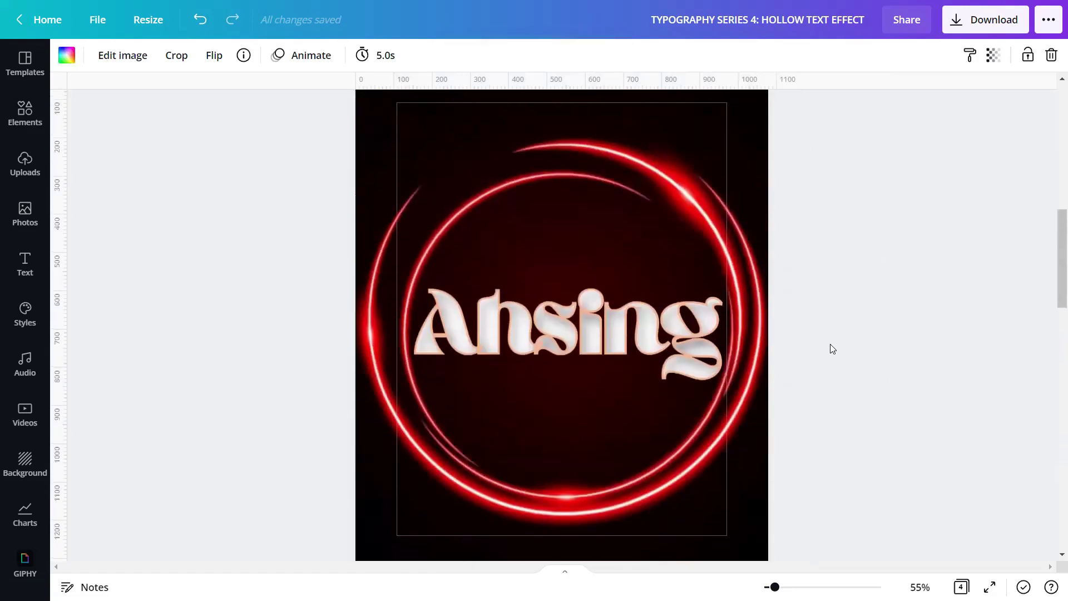
# Present full screen from the Ahsing poster, advancing through BARA BARA toward BLANKA.
pyautogui.click(990, 587)
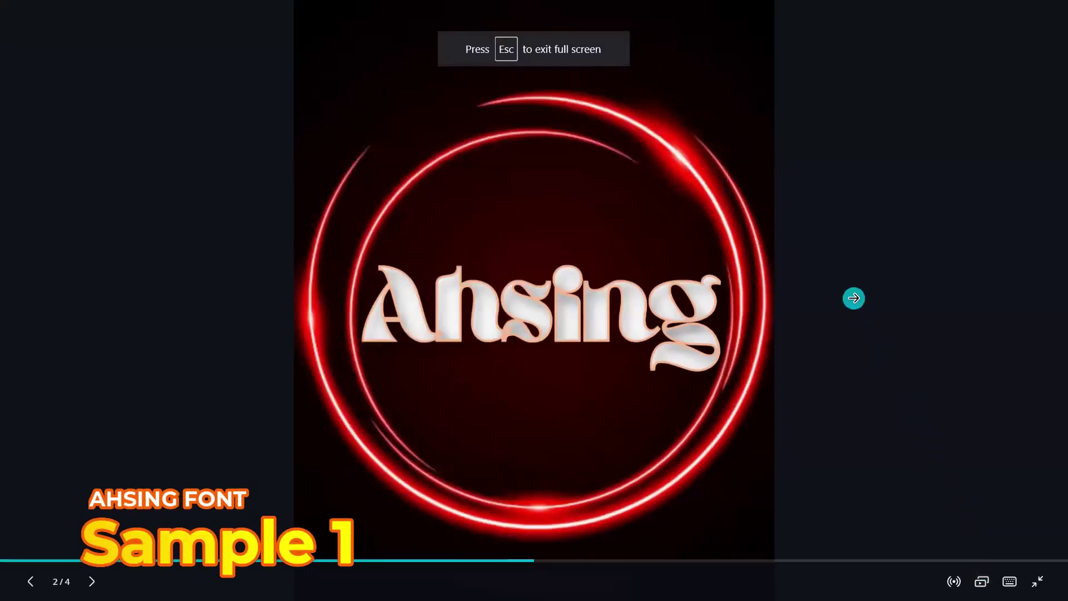
pyautogui.click(854, 298)
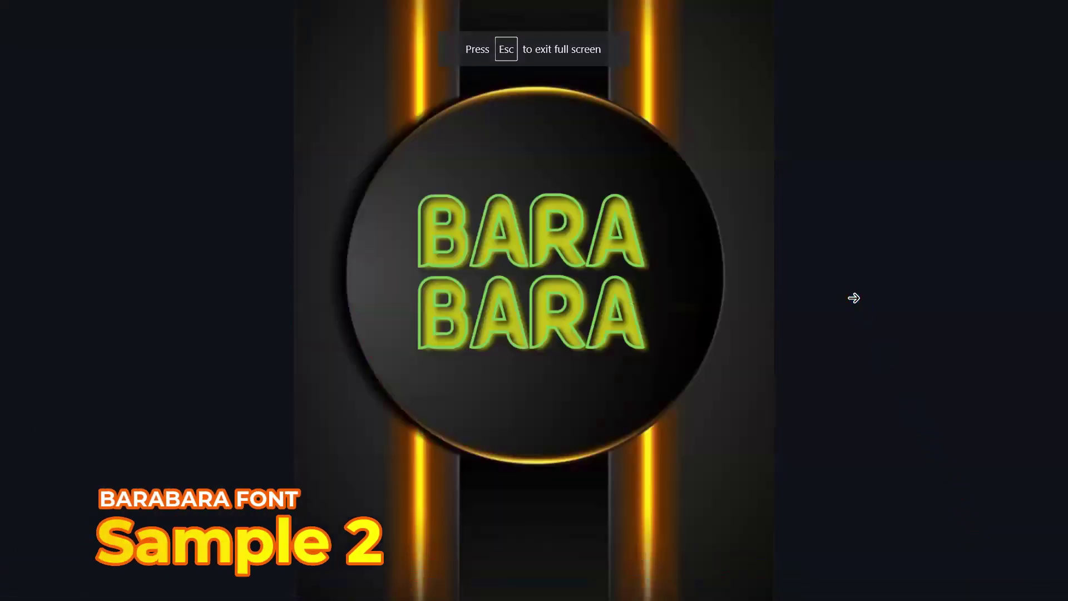
pyautogui.press('Right')
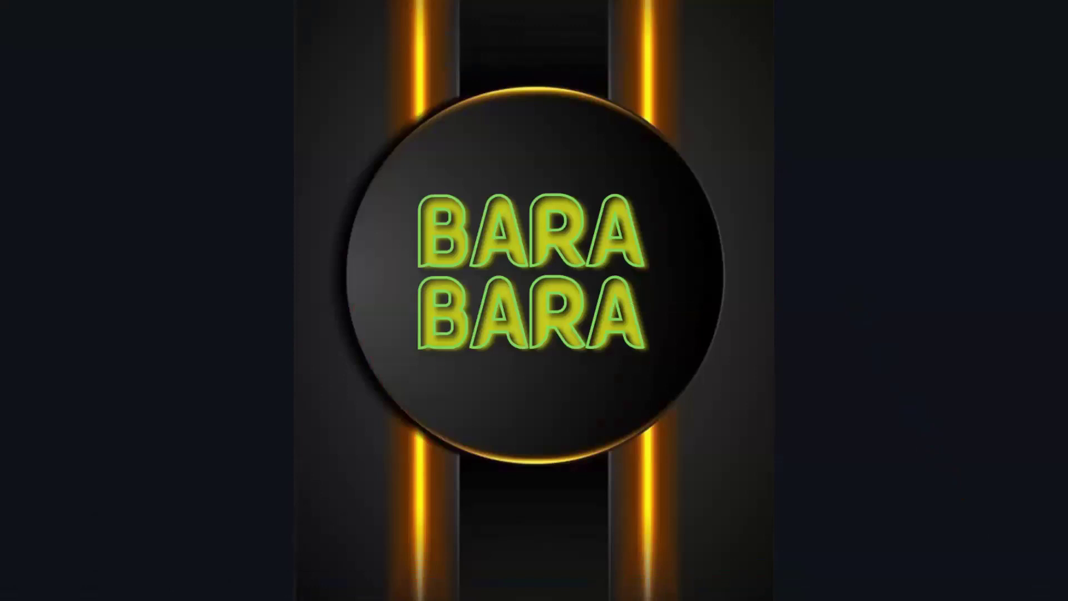